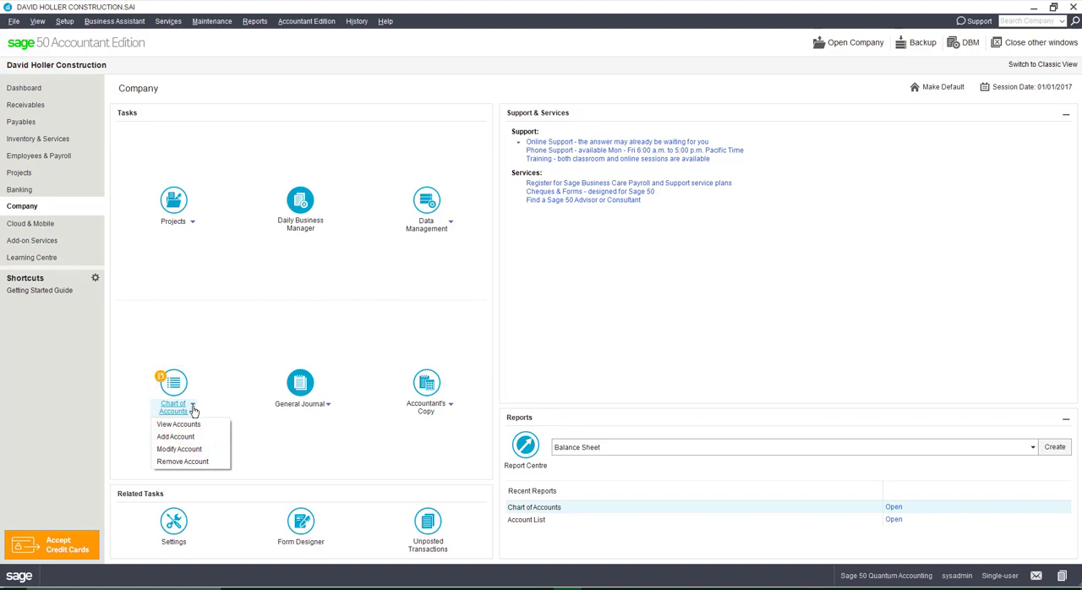
- Open the list of accounts and review the chart of accounts from assets through liabilities, equity and revenue
{"action": "left_click", "coordinate": [179, 425]}
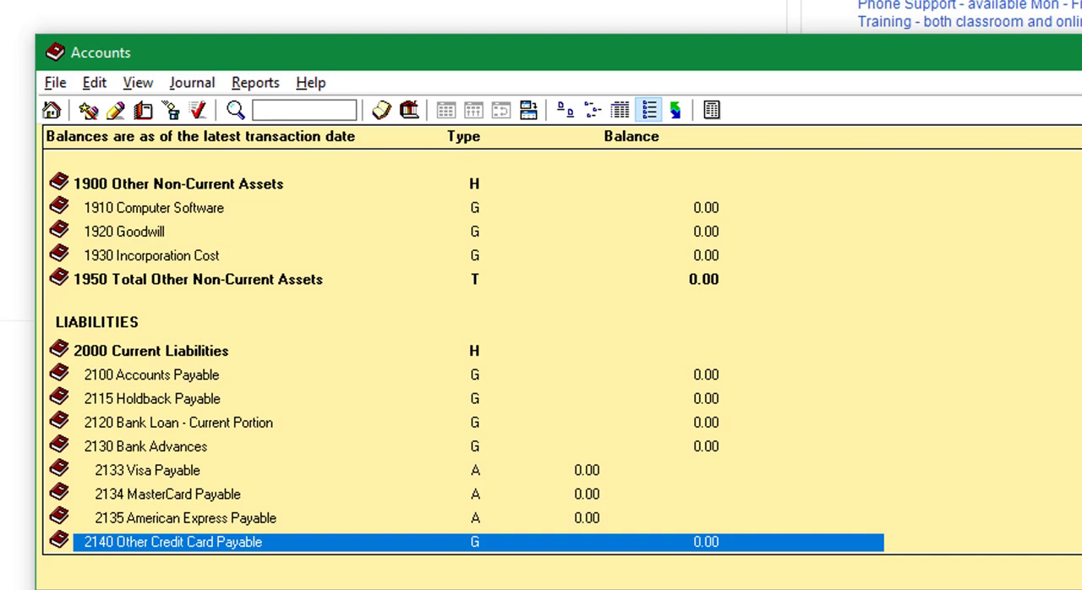
{"action": "scroll", "coordinate": [287, 311], "scroll_direction": "up", "scroll_amount": 8}
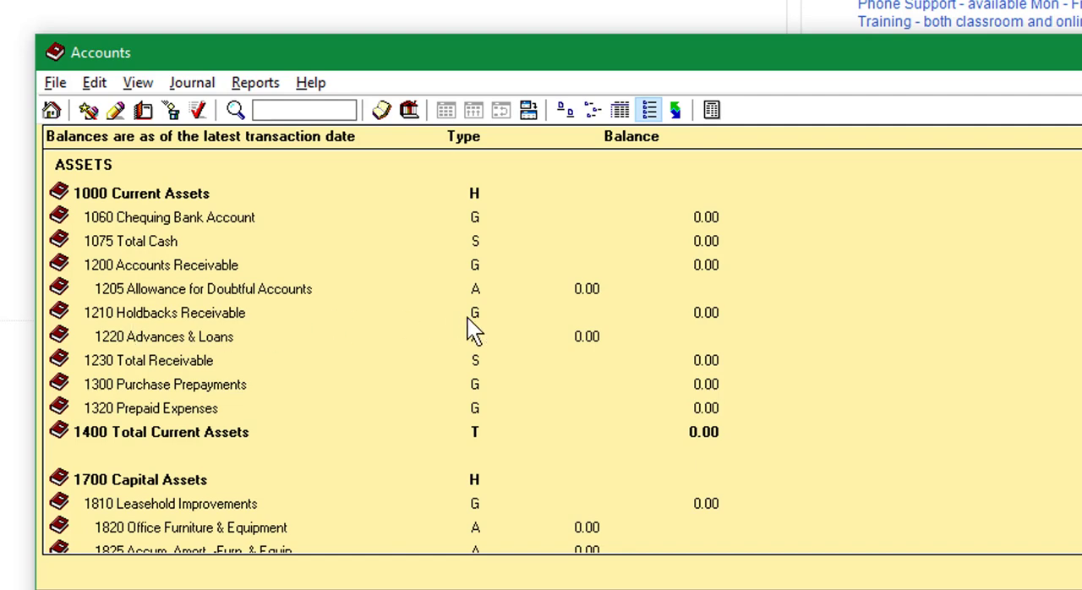
{"action": "scroll", "coordinate": [336, 407], "scroll_direction": "down", "scroll_amount": 3}
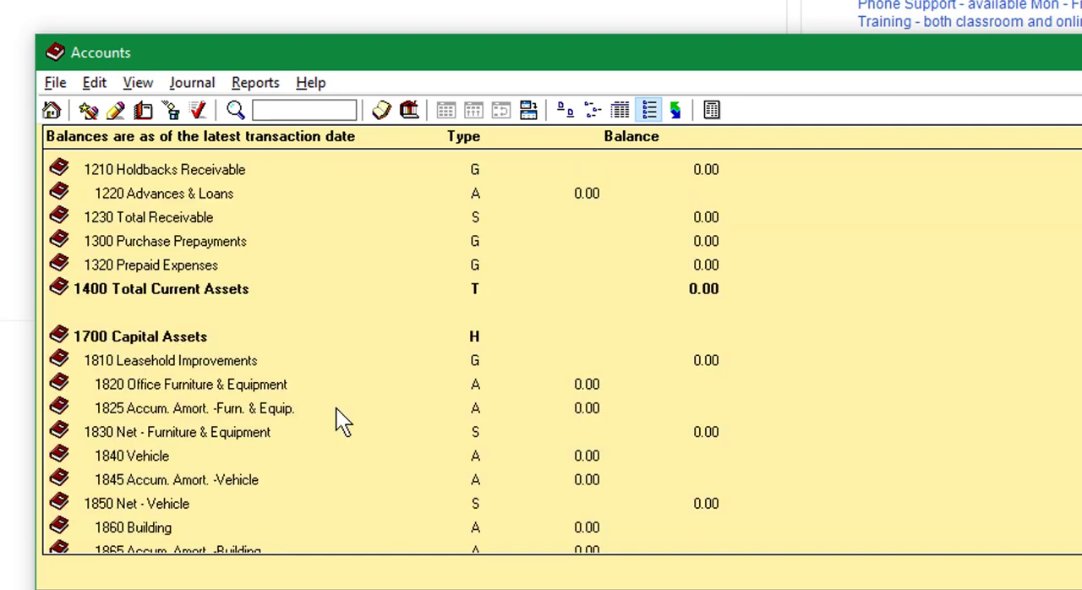
{"action": "scroll", "coordinate": [336, 407], "scroll_direction": "down", "scroll_amount": 8}
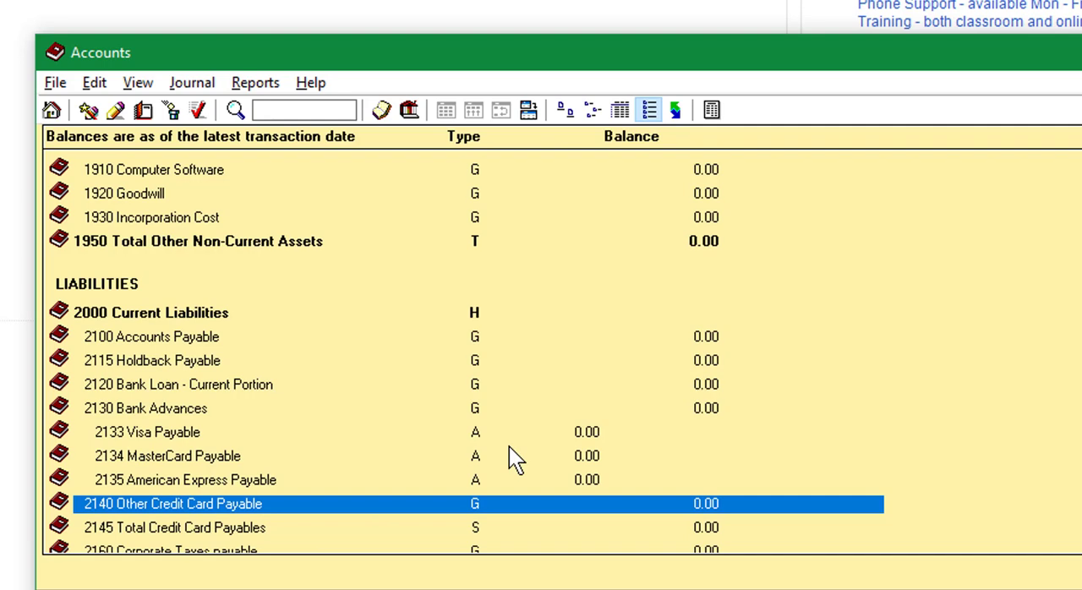
{"action": "scroll", "coordinate": [509, 447], "scroll_direction": "down", "scroll_amount": 9}
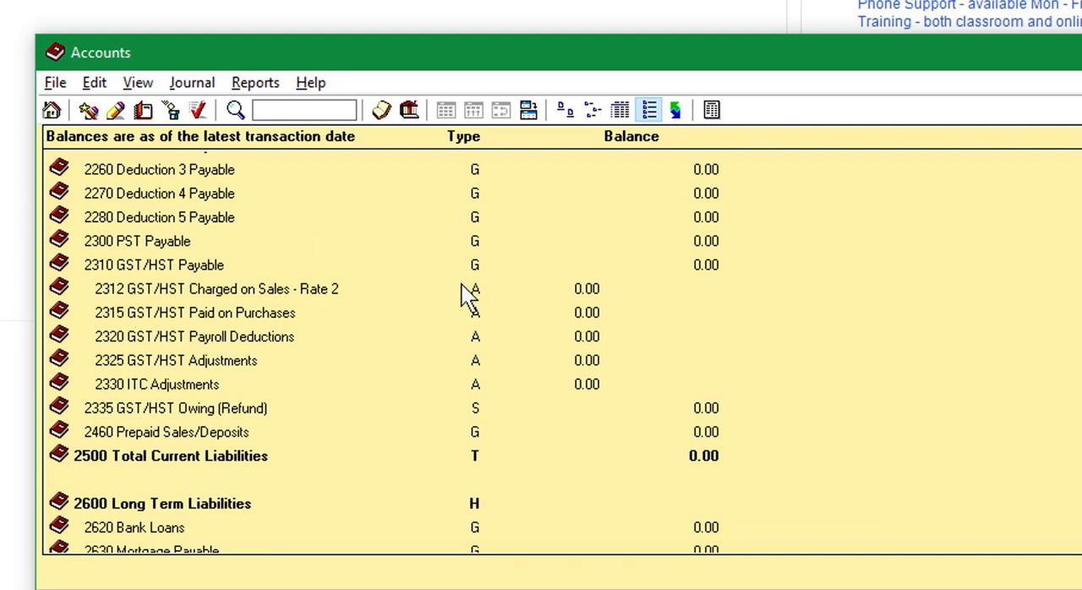
{"action": "scroll", "coordinate": [437, 323], "scroll_direction": "down", "scroll_amount": 5}
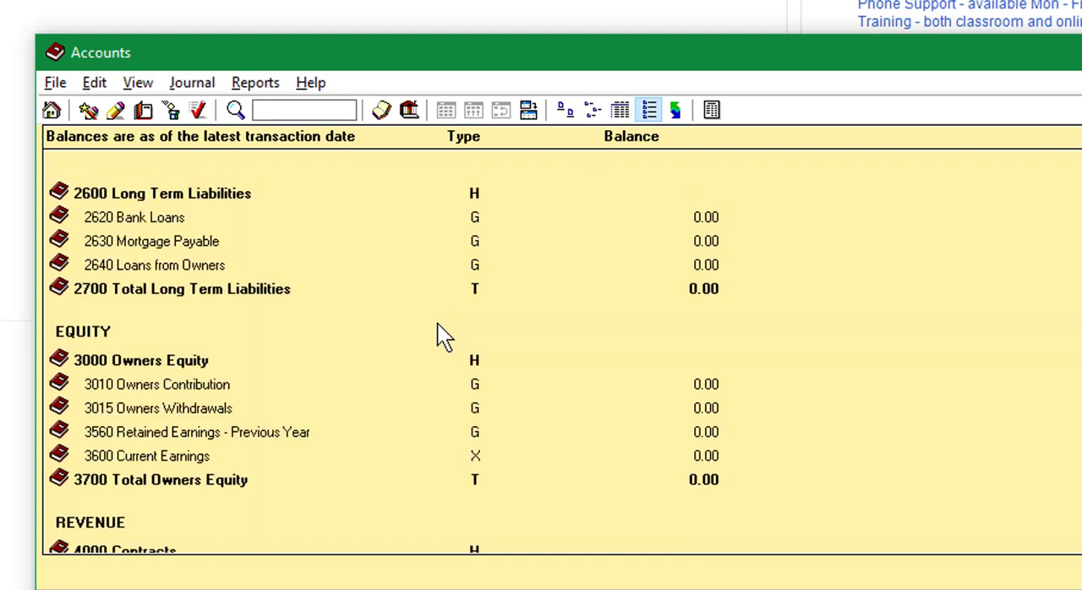
{"action": "scroll", "coordinate": [437, 336], "scroll_direction": "down", "scroll_amount": 4}
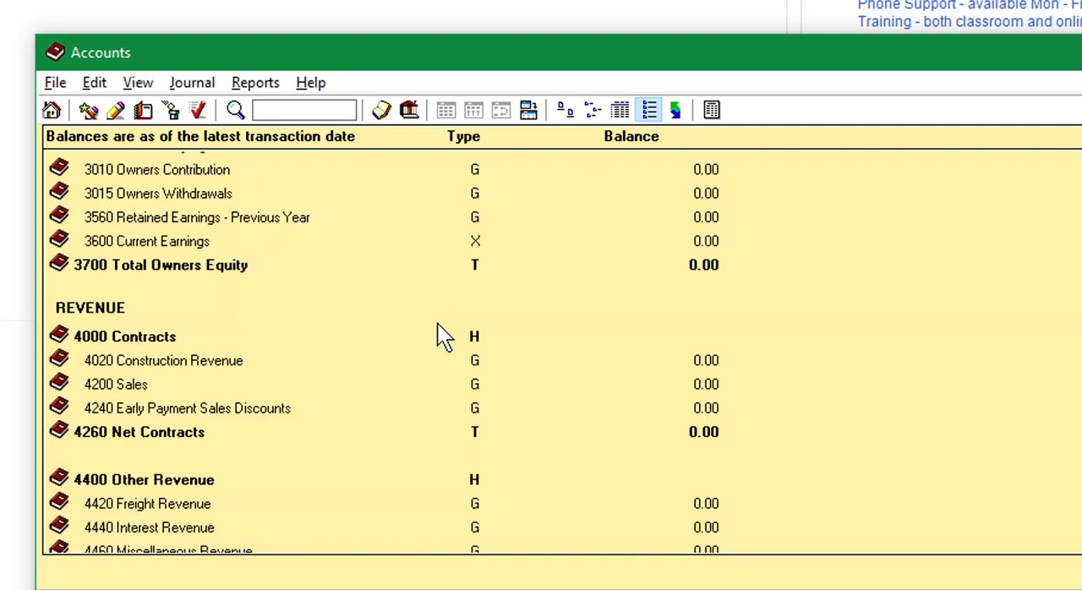
{"action": "scroll", "coordinate": [437, 337], "scroll_direction": "down", "scroll_amount": 1}
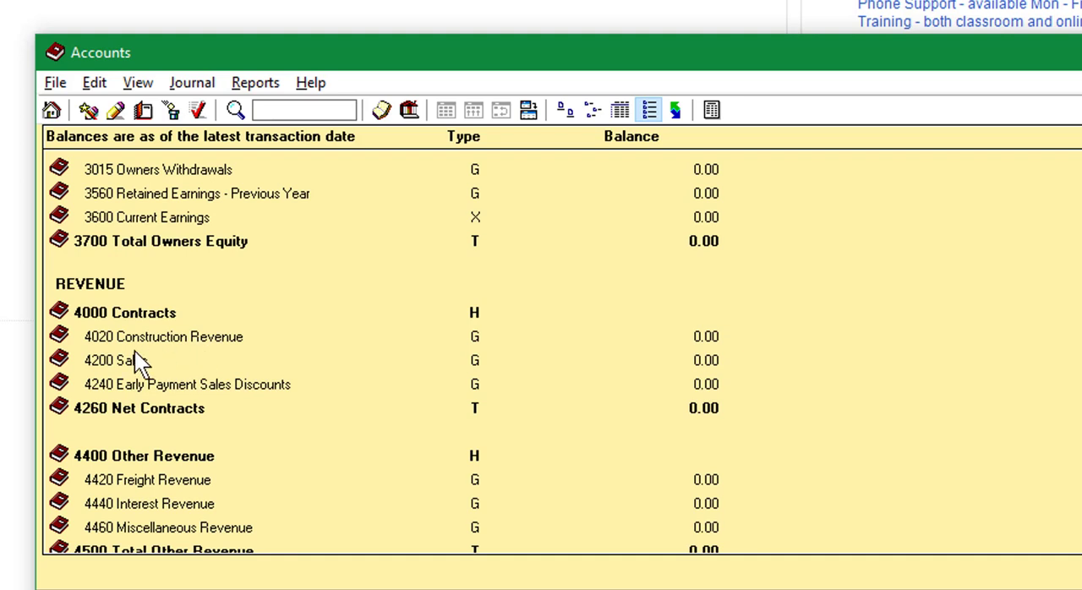
{"action": "scroll", "coordinate": [290, 448], "scroll_direction": "down", "scroll_amount": 4}
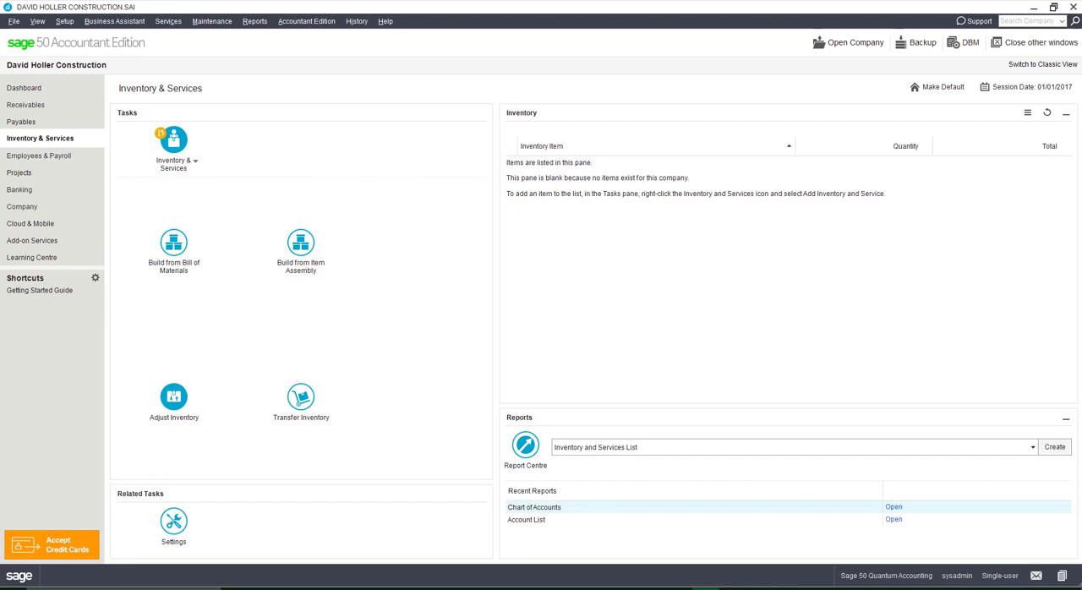
- Add a new inventory and service record of type Service with the item number 00CCUnc
{"action": "left_click", "coordinate": [196, 163]}
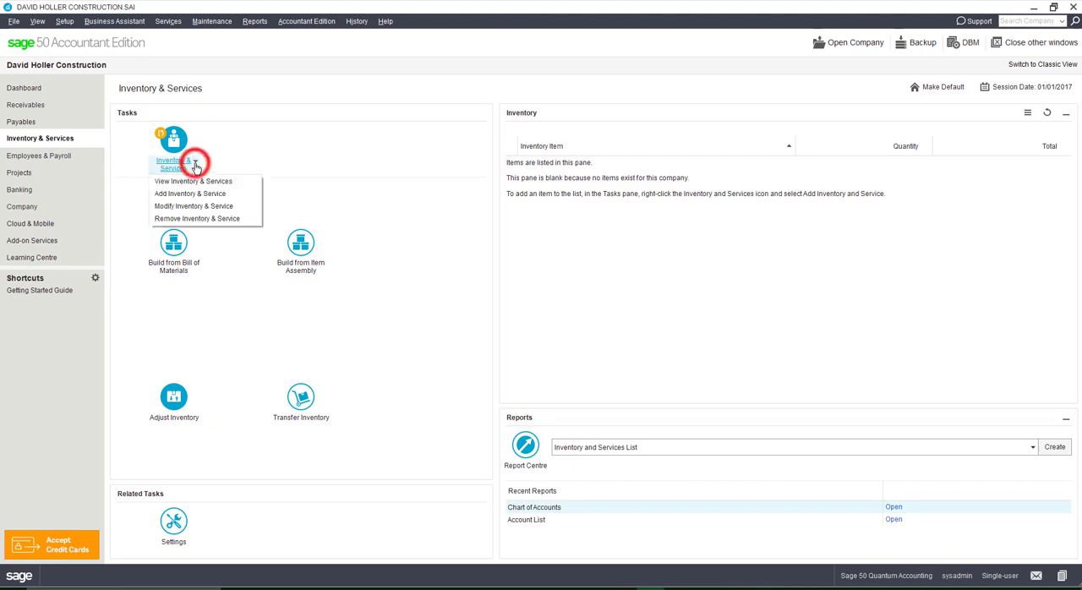
{"action": "left_click", "coordinate": [185, 194]}
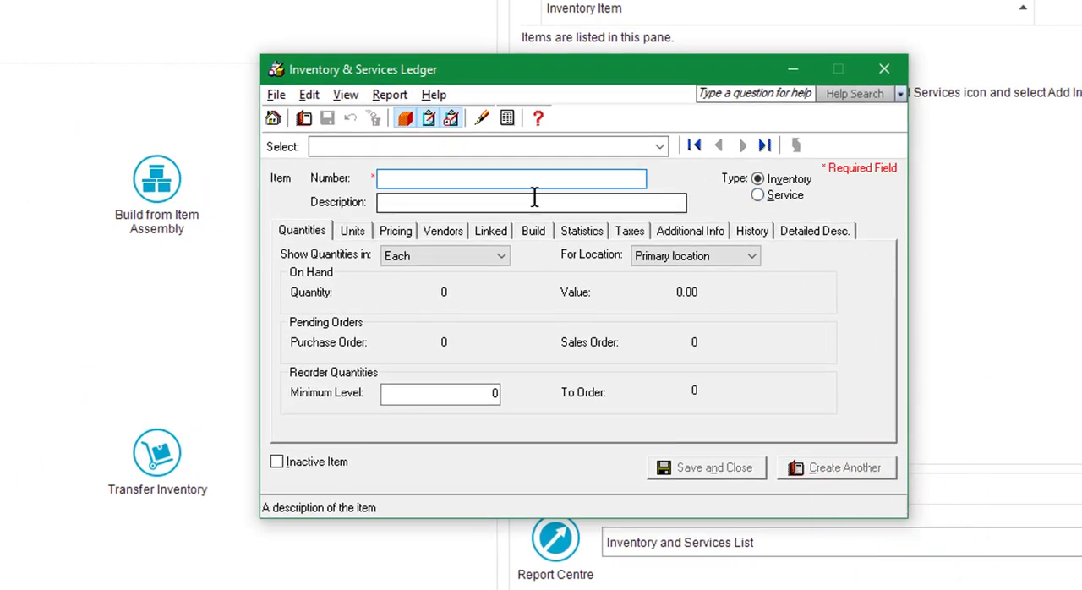
{"action": "left_click", "coordinate": [758, 195]}
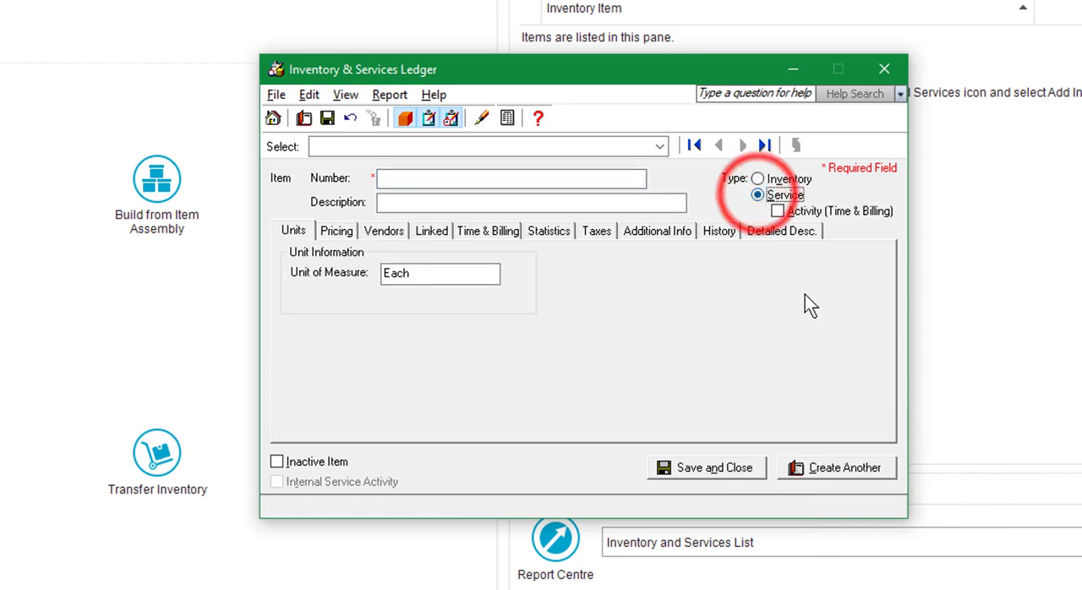
{"action": "left_click", "coordinate": [425, 182]}
{"action": "left_click", "coordinate": [425, 181]}
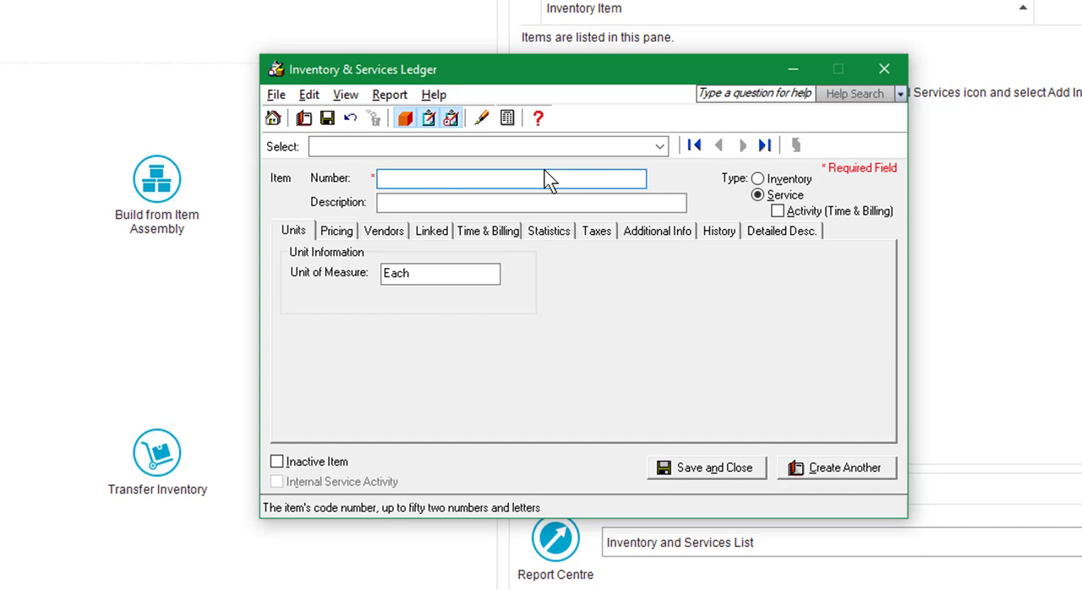
{"action": "type", "text": "00CC"}
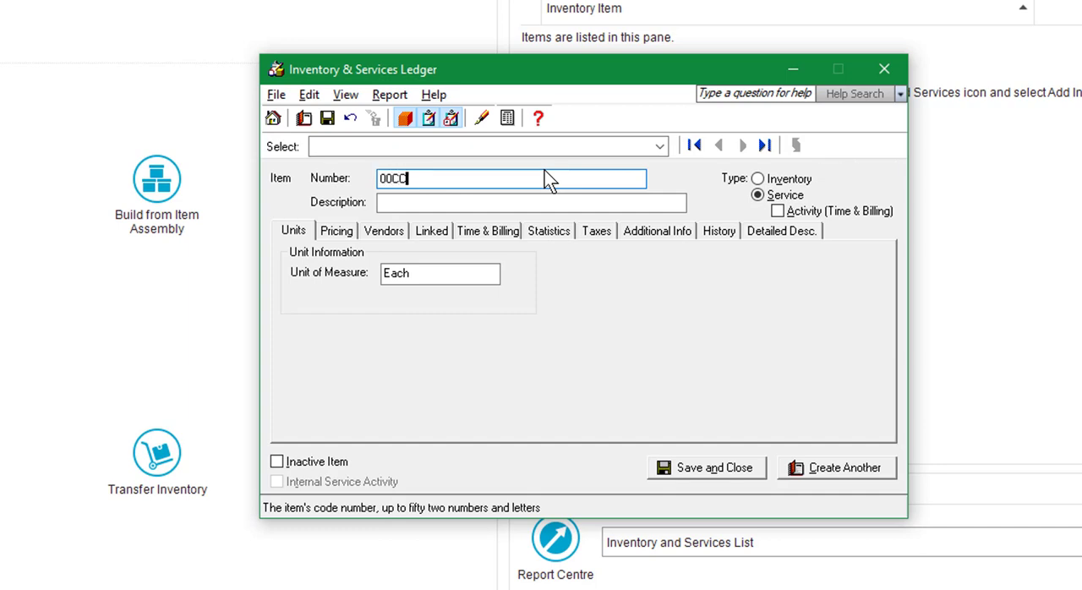
{"action": "type", "text": "Unc"}
{"action": "key", "text": "Tab"}
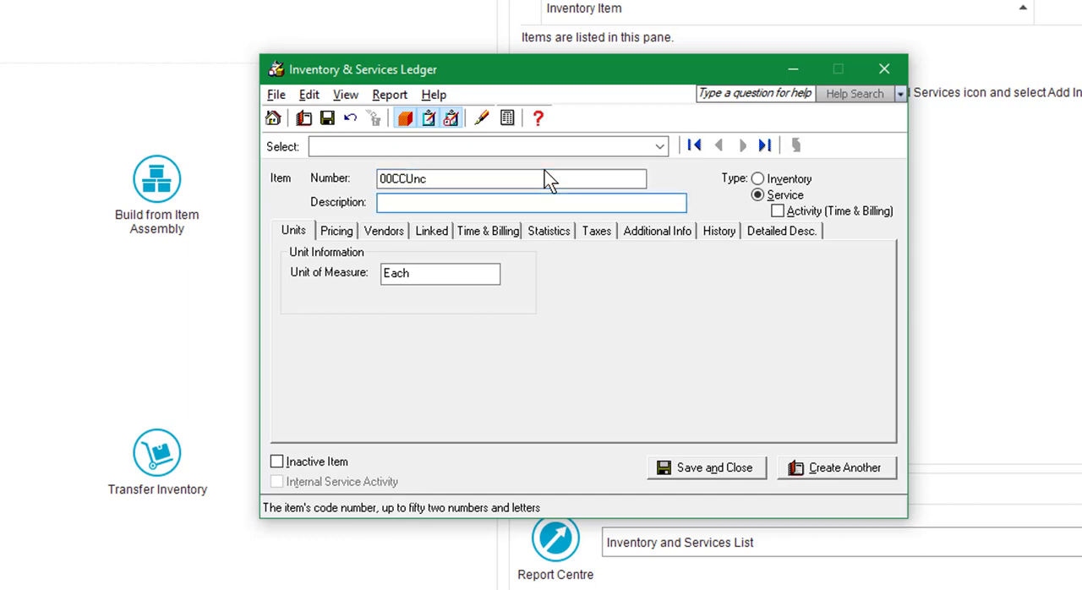
- Describe the 00CCUnc service item as "Cost Codes Unclassified (Corecon)"
{"action": "type", "text": "Cost Codes Unclassif"}
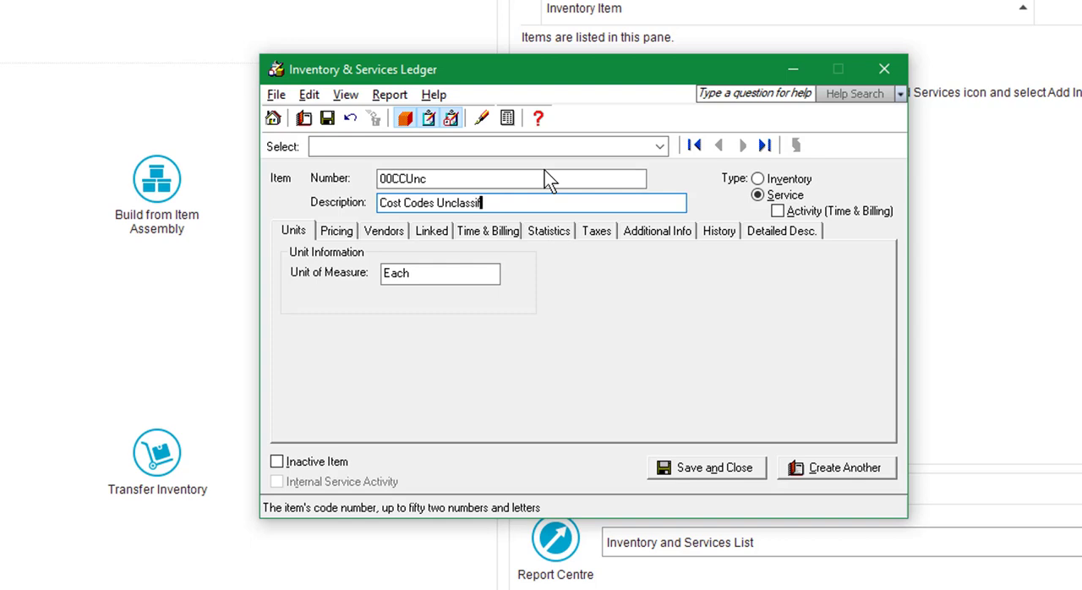
{"action": "type", "text": "ied (Corecon)"}
- Link the service item's revenue account to 4020 Construction Revenue
{"action": "left_click", "coordinate": [428, 237]}
{"action": "left_click", "coordinate": [463, 291]}
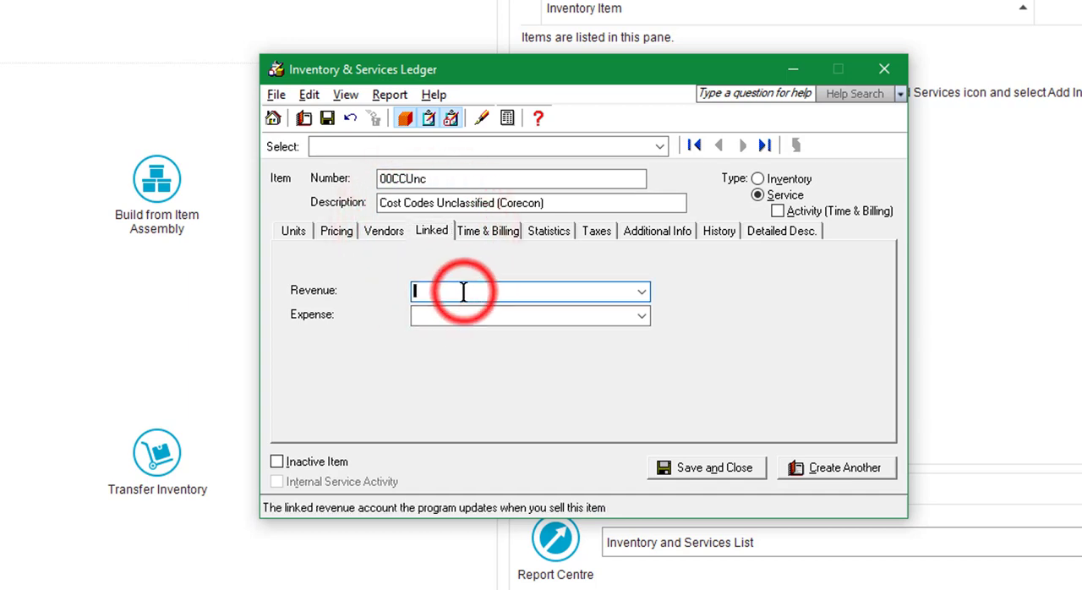
{"action": "type", "text": "4000"}
{"action": "key", "text": "Tab"}
{"action": "left_click", "coordinate": [644, 293]}
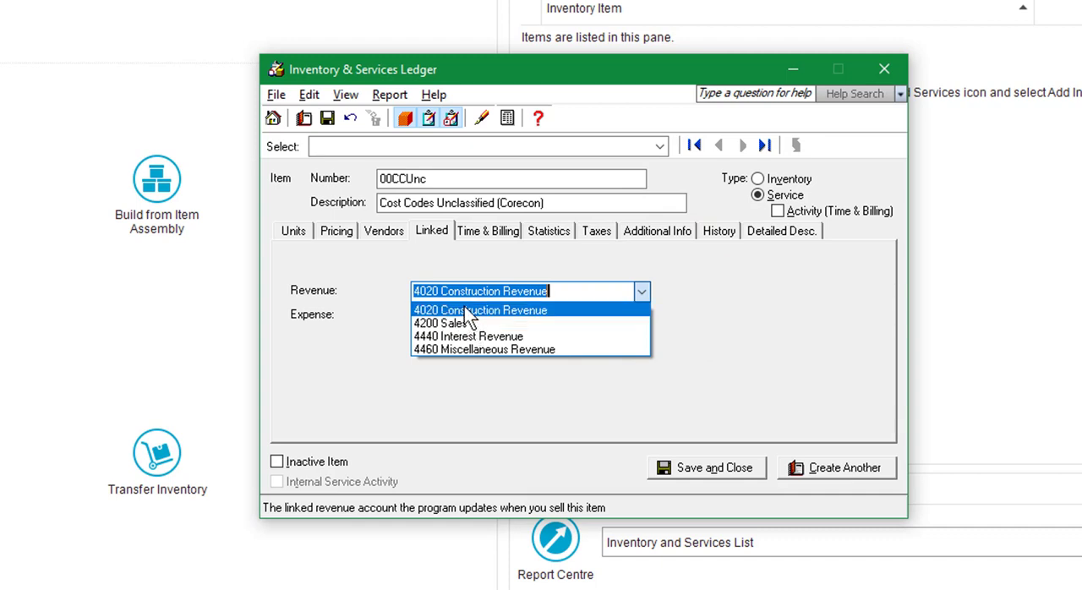
{"action": "left_click", "coordinate": [464, 309]}
- Link the item's expense account to 5020 Cost of Construction and save it, continuing with another new record
{"action": "left_click", "coordinate": [478, 314]}
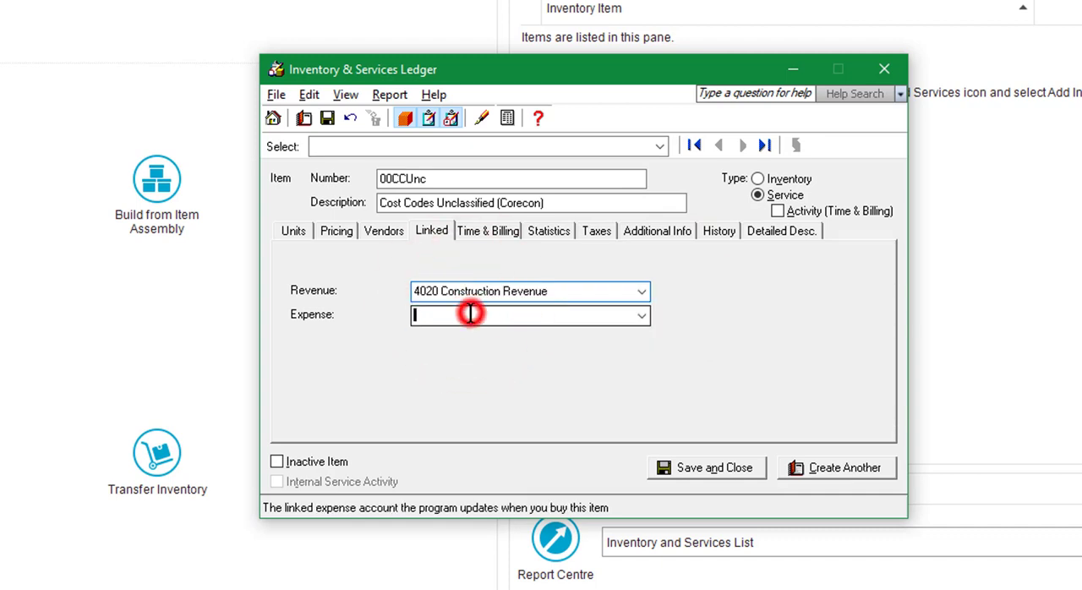
{"action": "left_click", "coordinate": [643, 317]}
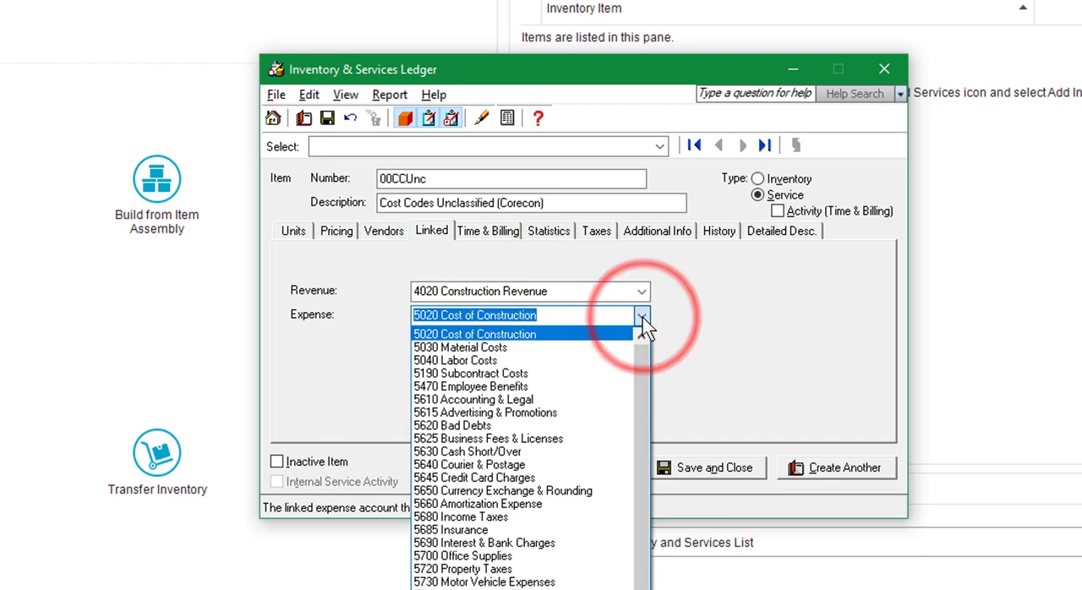
{"action": "left_click", "coordinate": [474, 335]}
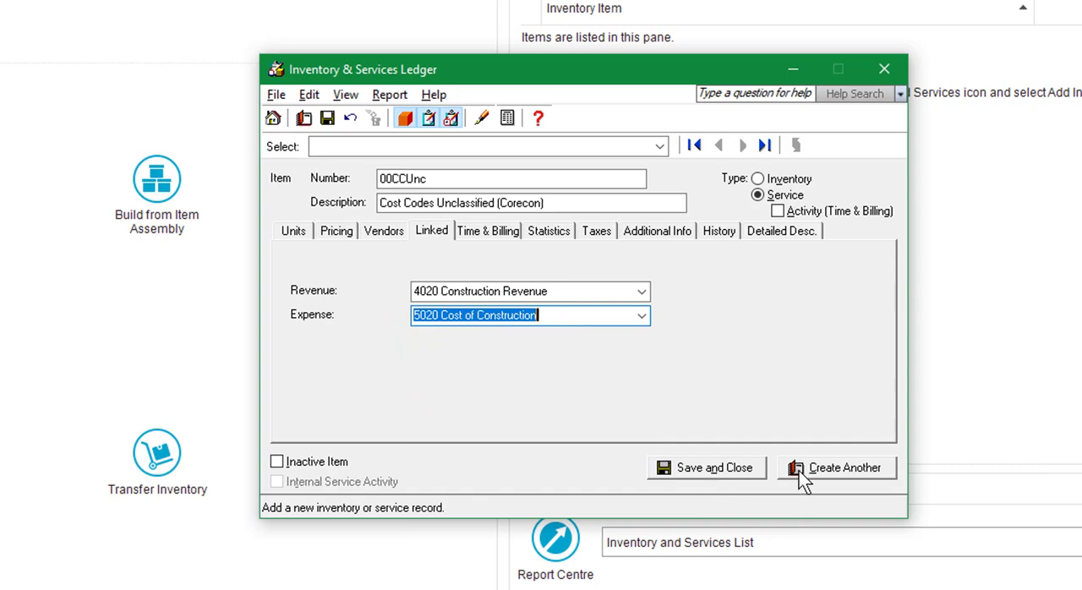
{"action": "left_click", "coordinate": [841, 478]}
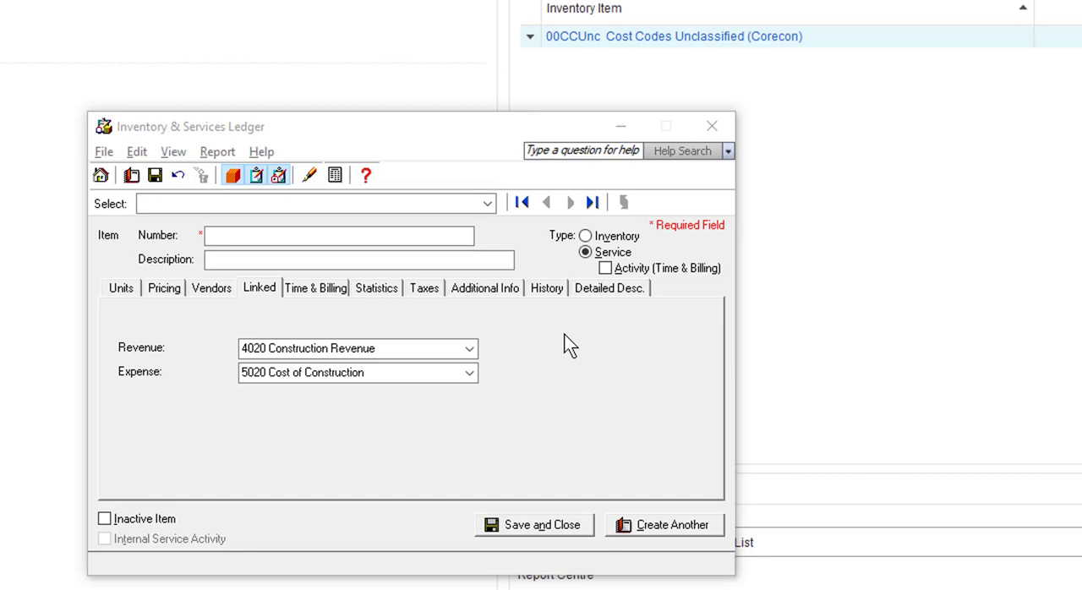
- Create service item 01 00 00 described as "General Requirements" and save it, continuing with another new record
{"action": "left_click", "coordinate": [309, 240]}
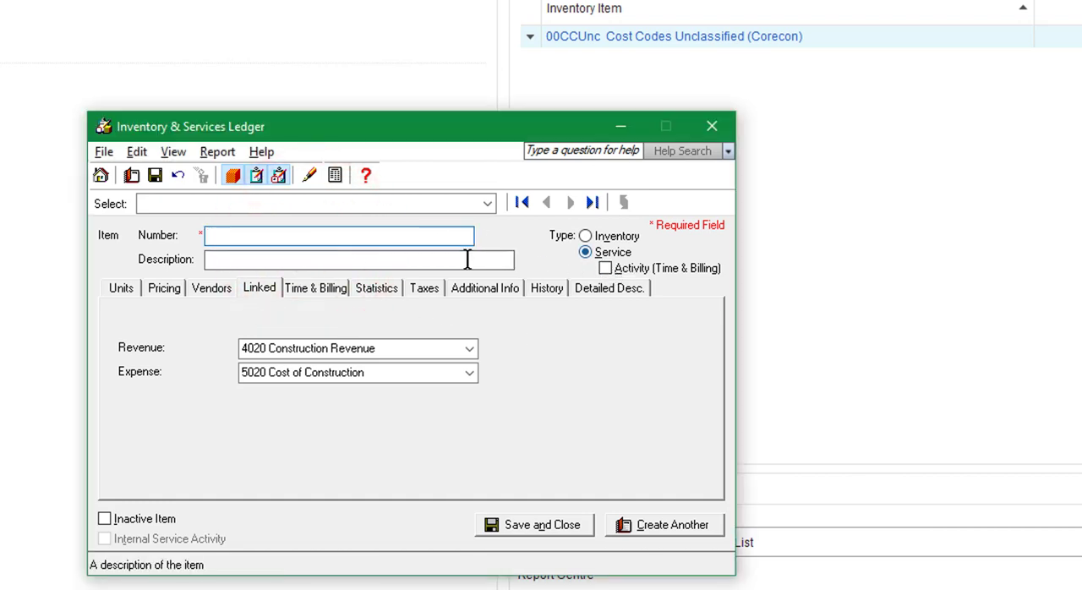
{"action": "type", "text": "01"}
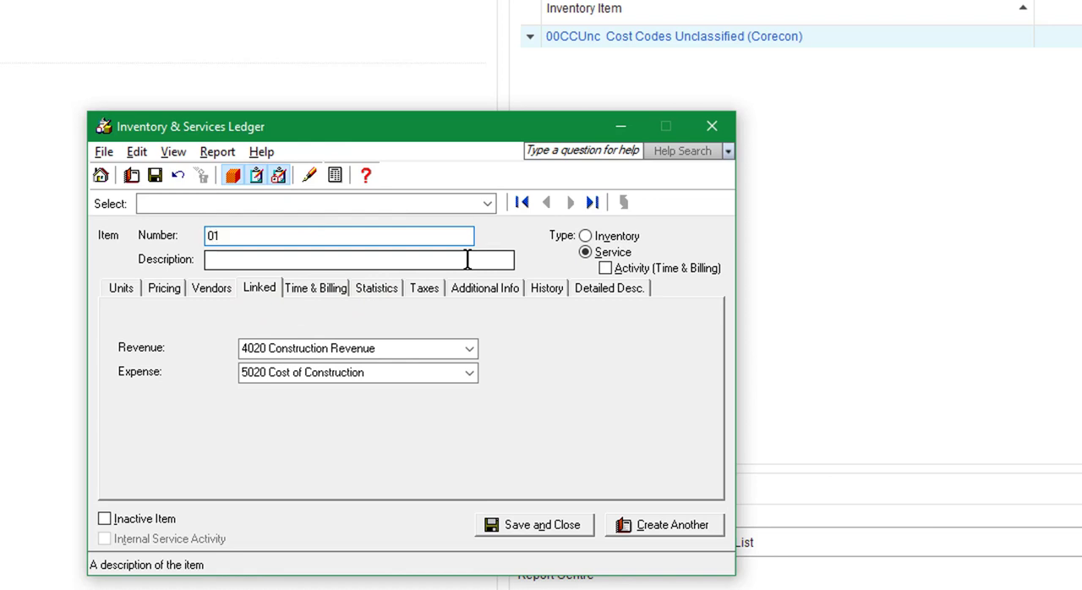
{"action": "type", "text": " 00 00"}
{"action": "left_click", "coordinate": [468, 260]}
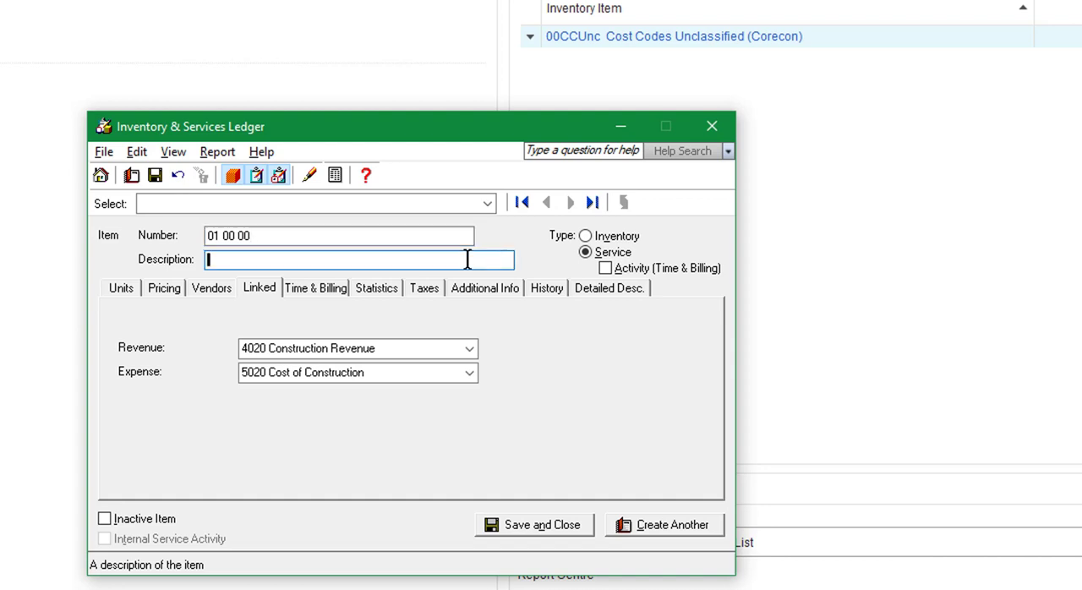
{"action": "type", "text": "General Requirements"}
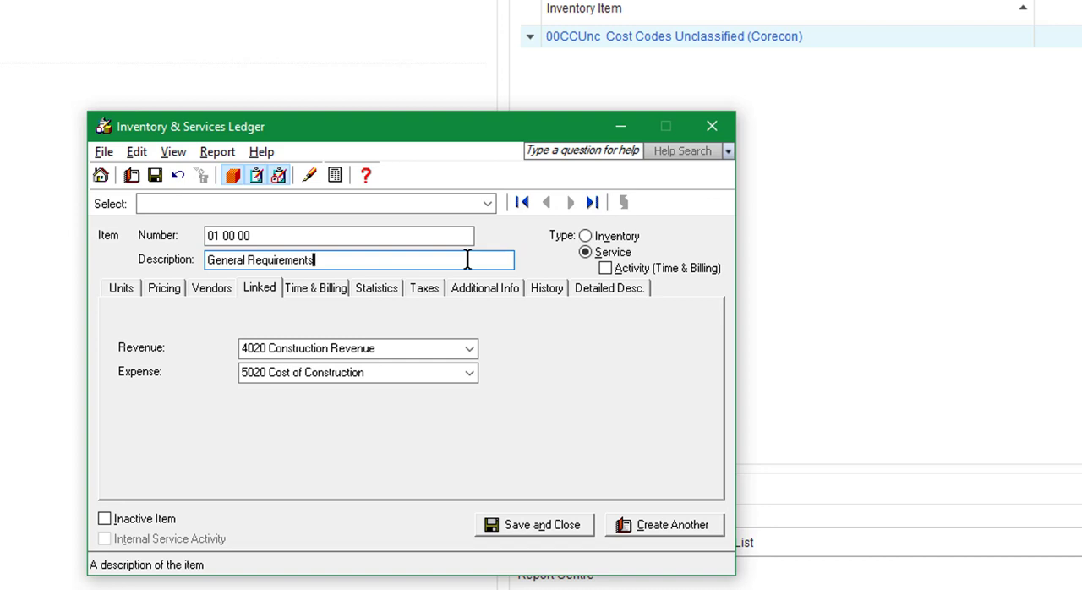
{"action": "left_click", "coordinate": [648, 525]}
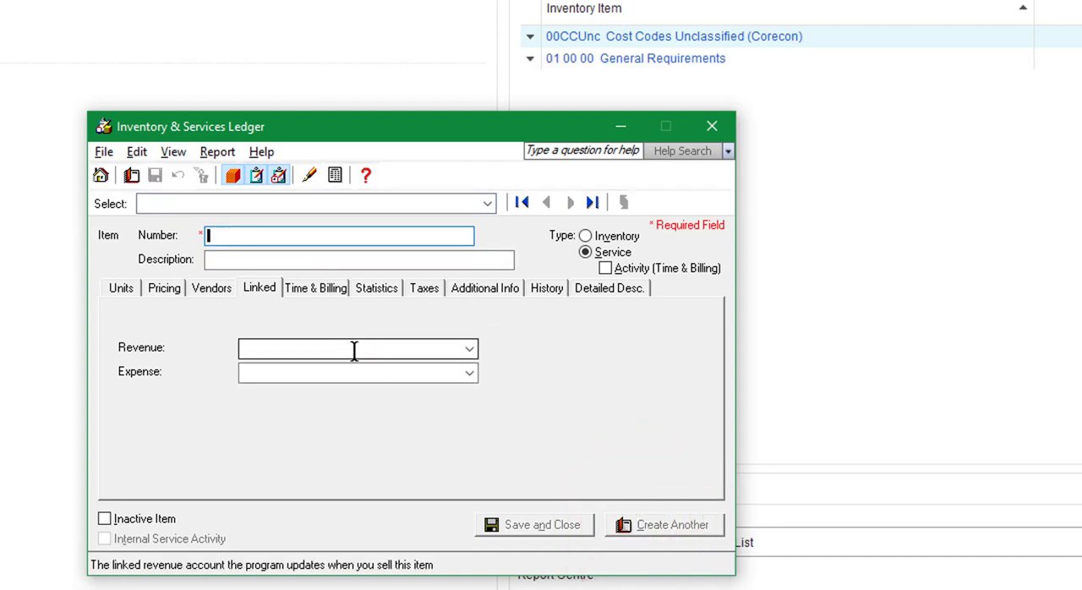
- Enter item number 02 00 00 with the description "Exisiting Conditions" for the new service item
{"action": "type", "text": "02 00"}
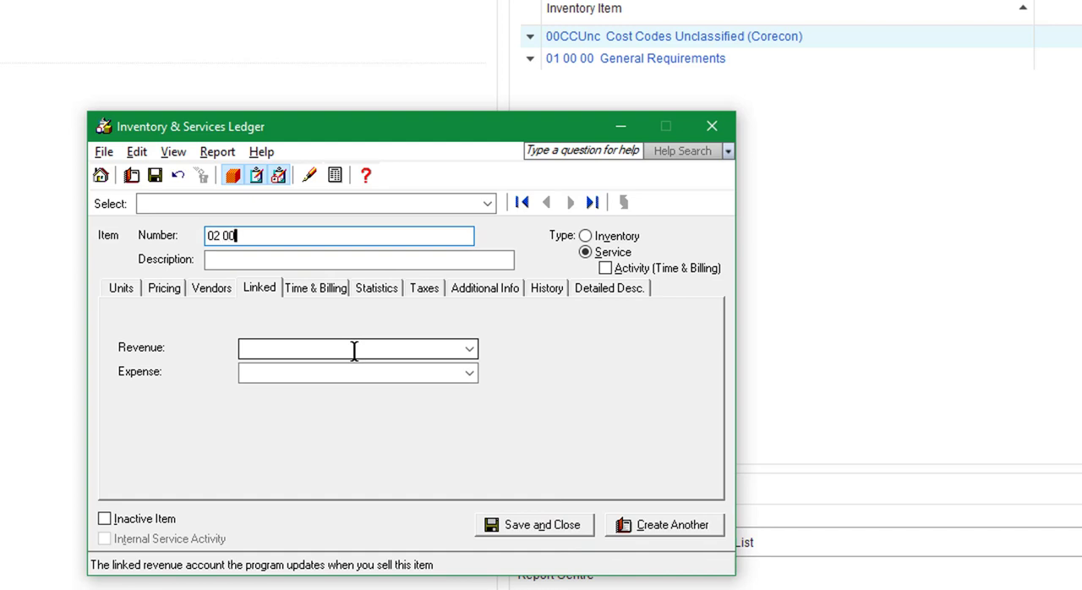
{"action": "type", "text": " 00"}
{"action": "key", "text": "Tab"}
{"action": "type", "text": "Exisiting"}
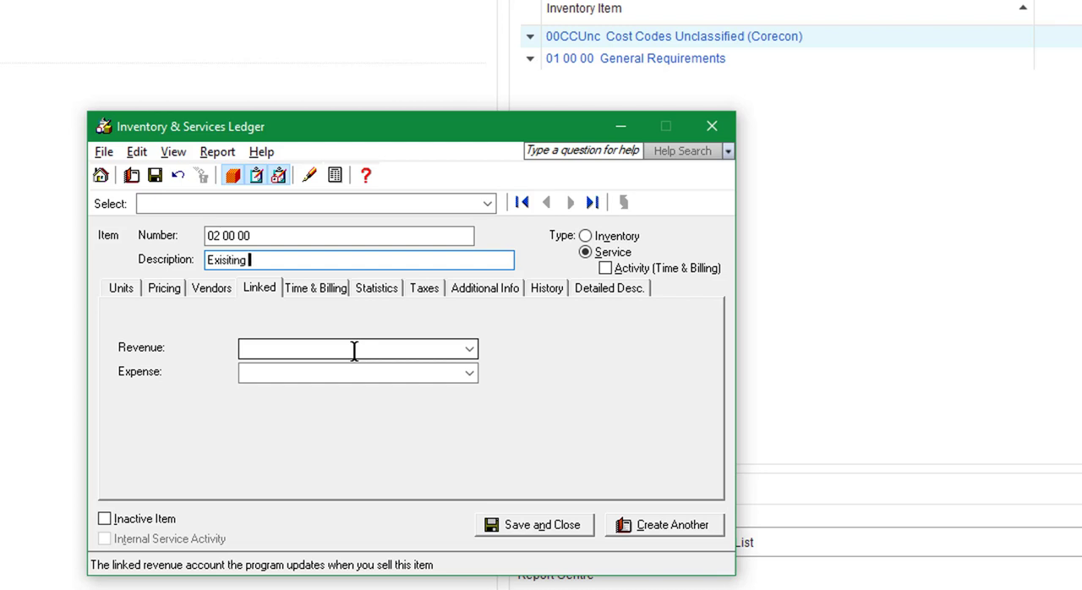
{"action": "type", "text": " Conditions"}
- Link item 02 00 00 to 4020 Construction Revenue and 5020 Cost of Construction, and save it, continuing with another new record
{"action": "left_click", "coordinate": [469, 348]}
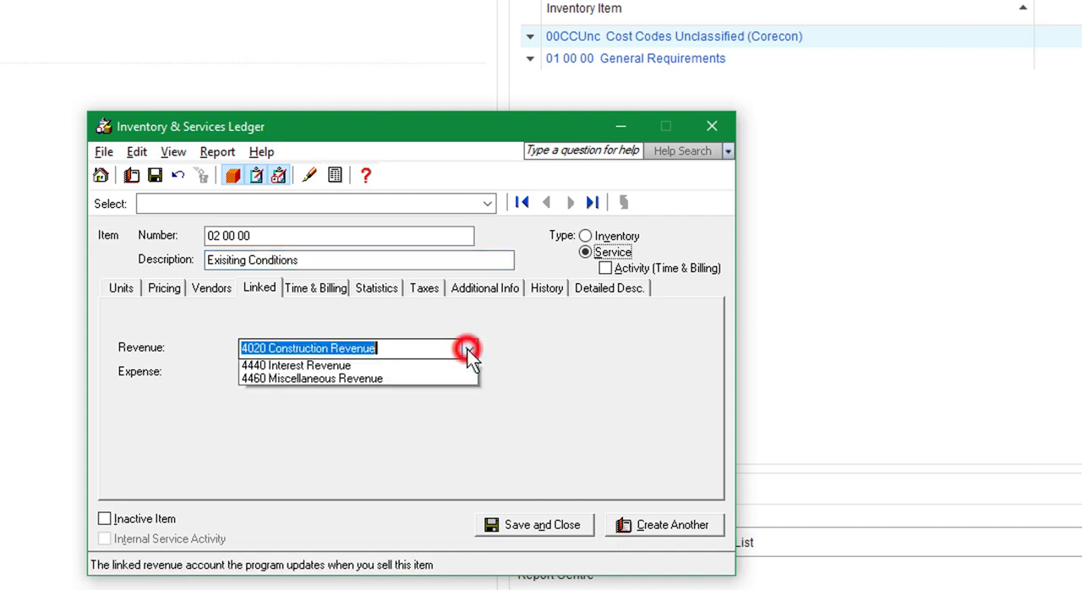
{"action": "left_click", "coordinate": [294, 372]}
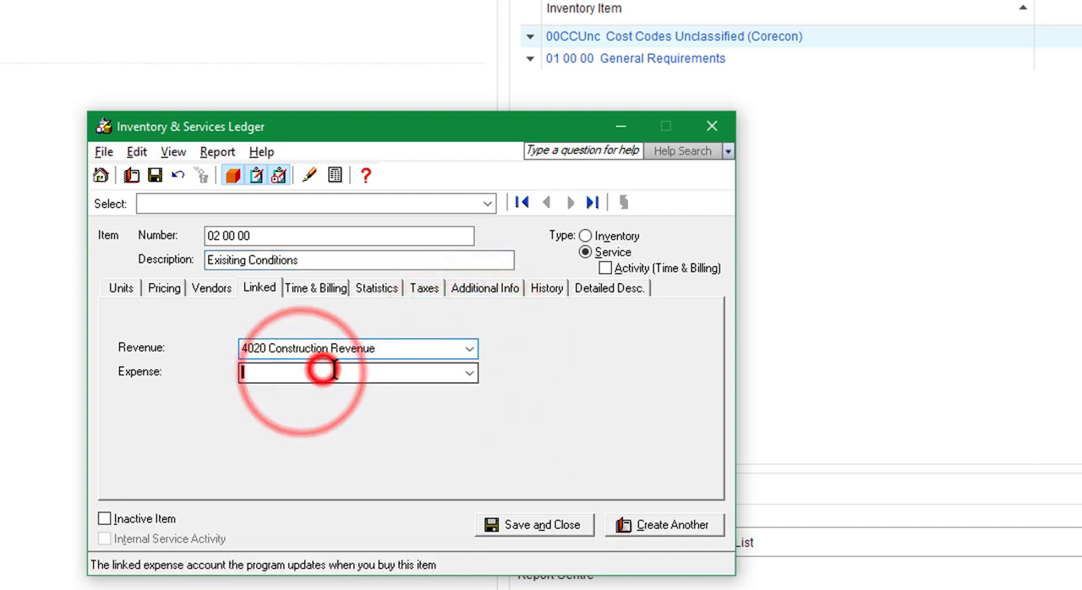
{"action": "left_click", "coordinate": [469, 372]}
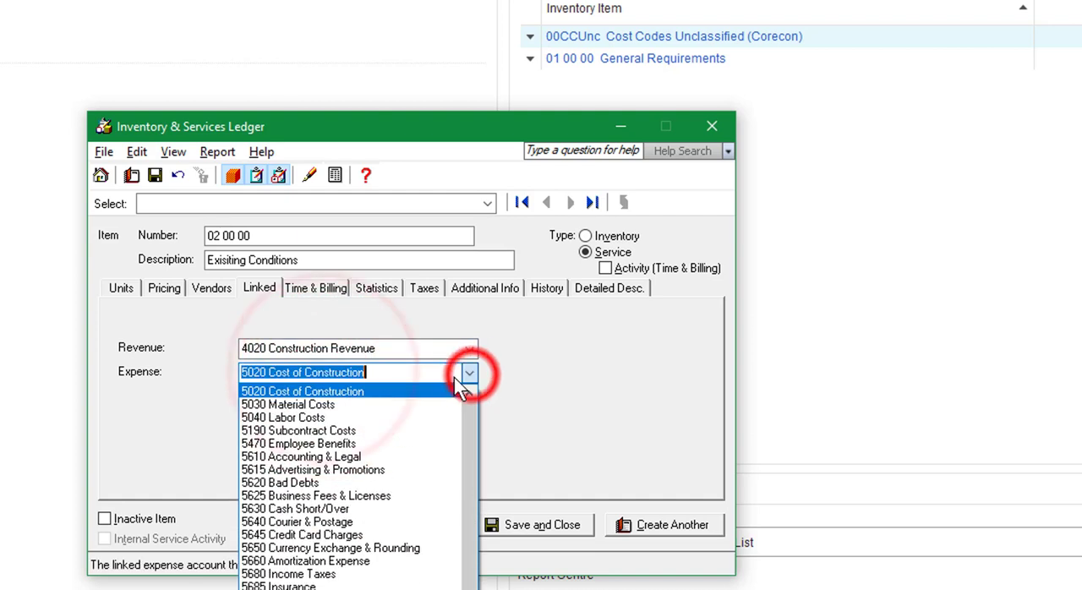
{"action": "left_click", "coordinate": [288, 390]}
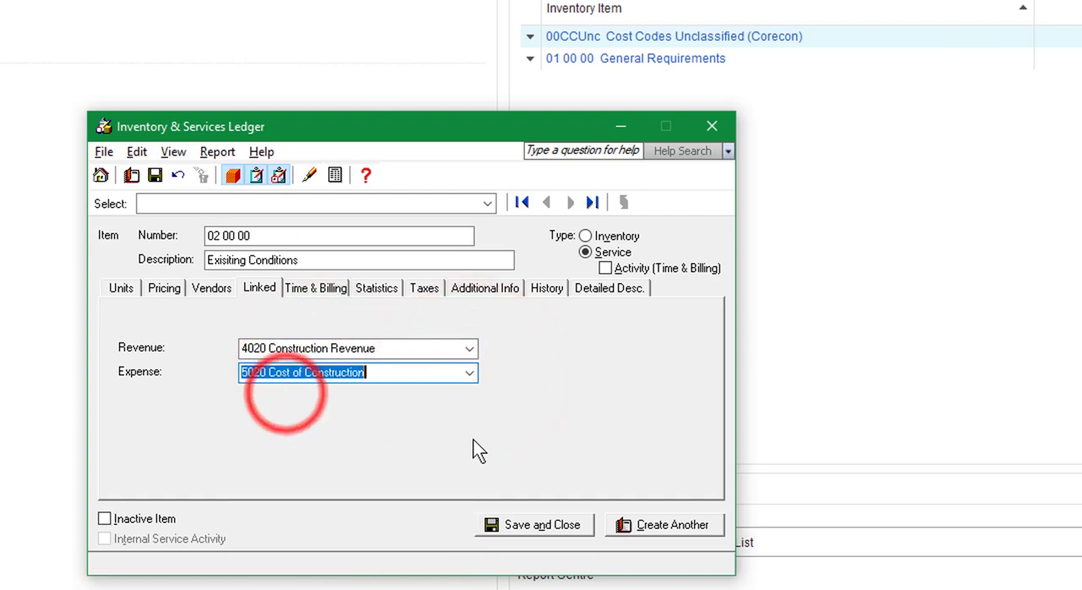
{"action": "left_click", "coordinate": [653, 530]}
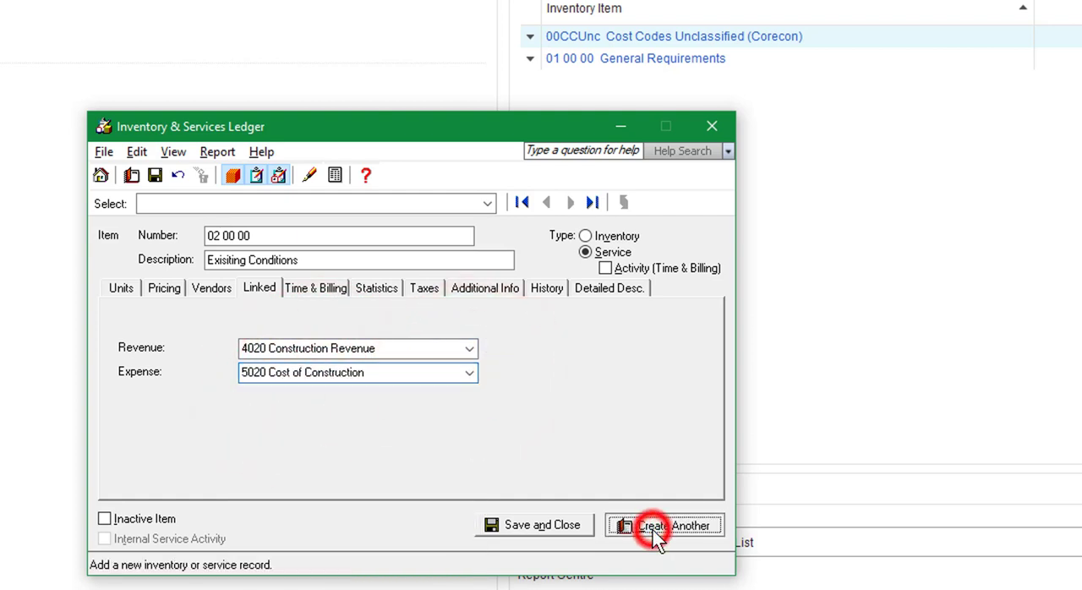
- Enter item number 03 00 00 with the description "Concrete" for the new service item
{"action": "left_click", "coordinate": [267, 241]}
{"action": "type", "text": "03 00"}
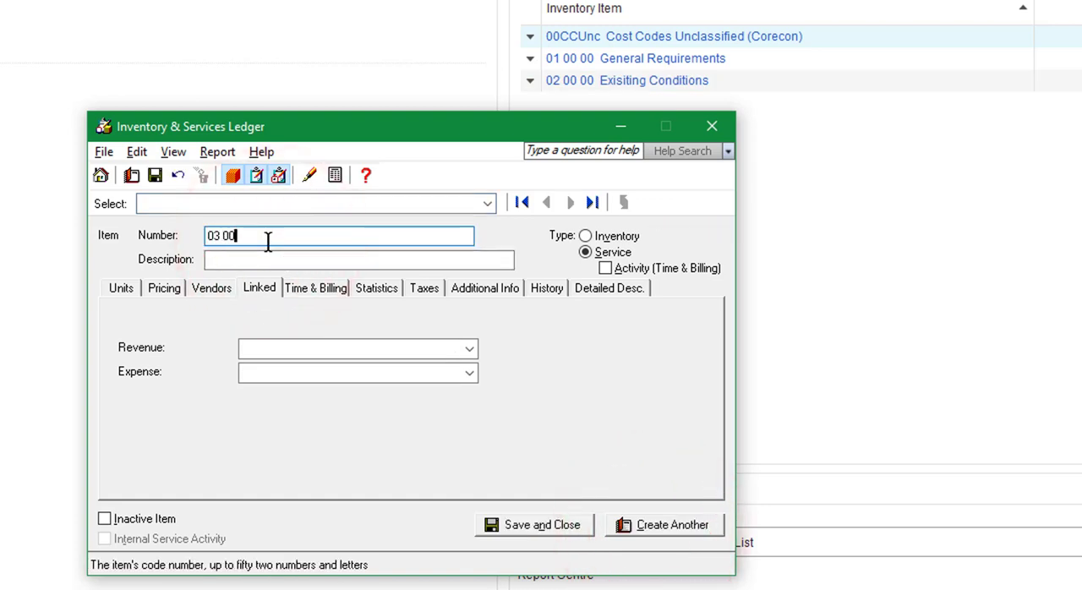
{"action": "type", "text": " 00"}
{"action": "key", "text": "Tab"}
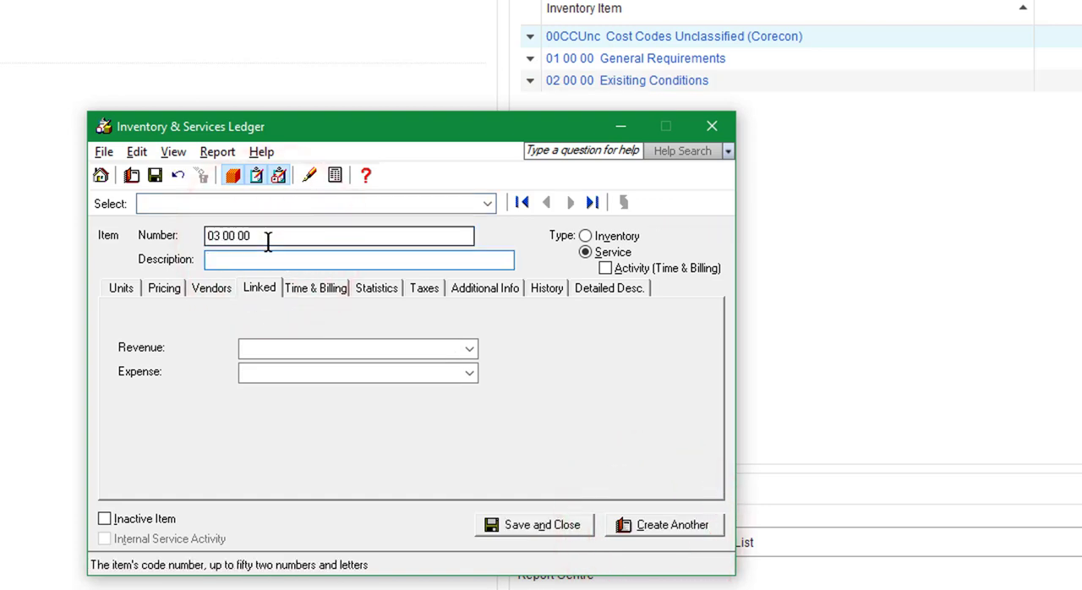
{"action": "type", "text": "Concrete"}
{"action": "key", "text": "Tab"}
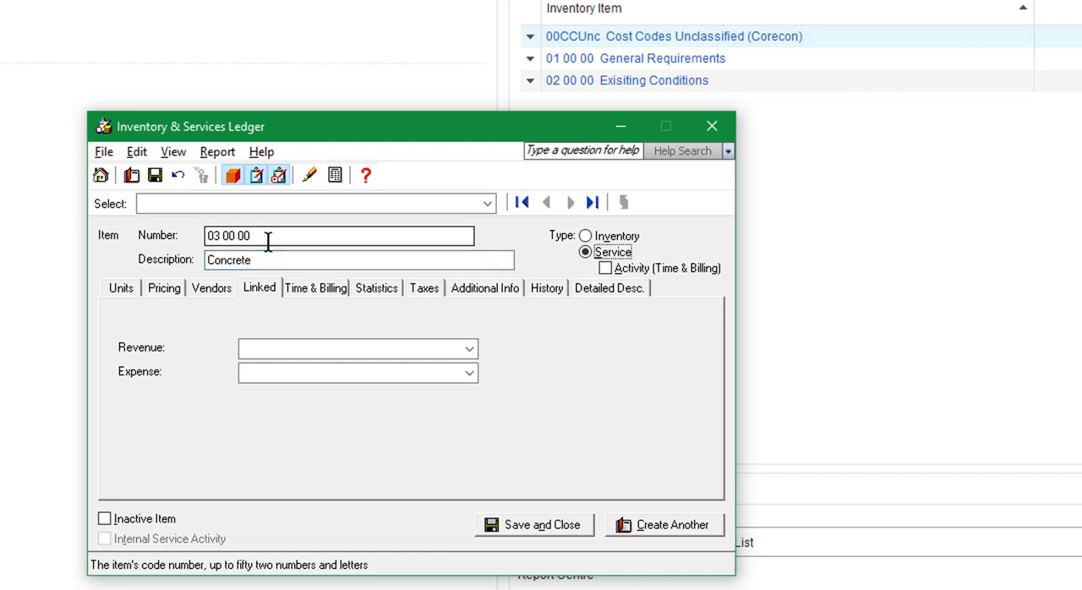
- Link item 03 00 00 to 4020 Construction Revenue and 5020 Cost of Construction, and save it, closing the ledger
{"action": "left_click", "coordinate": [369, 343]}
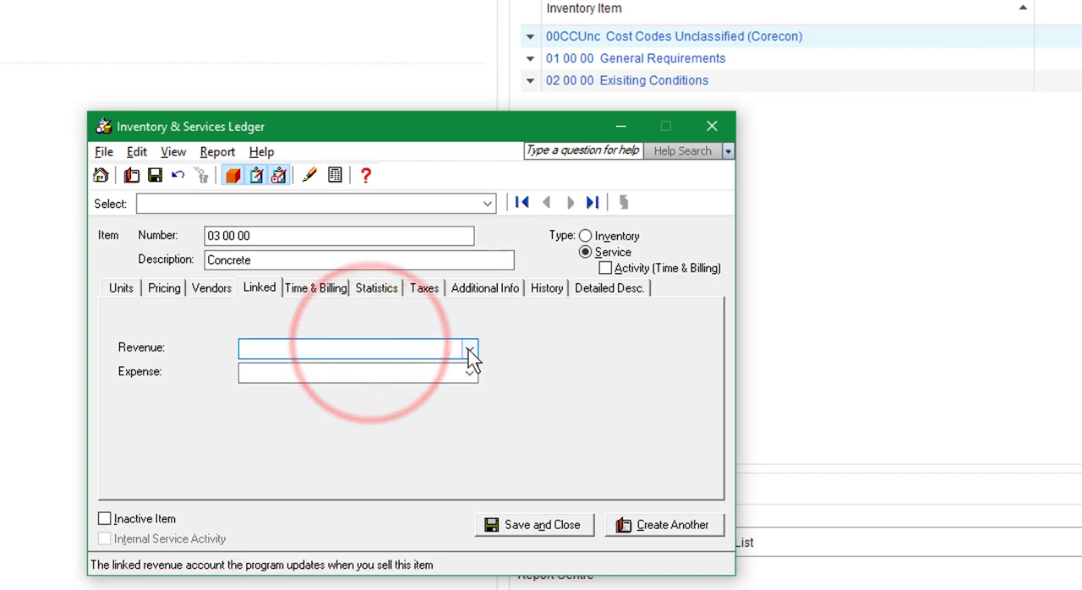
{"action": "left_click", "coordinate": [469, 347]}
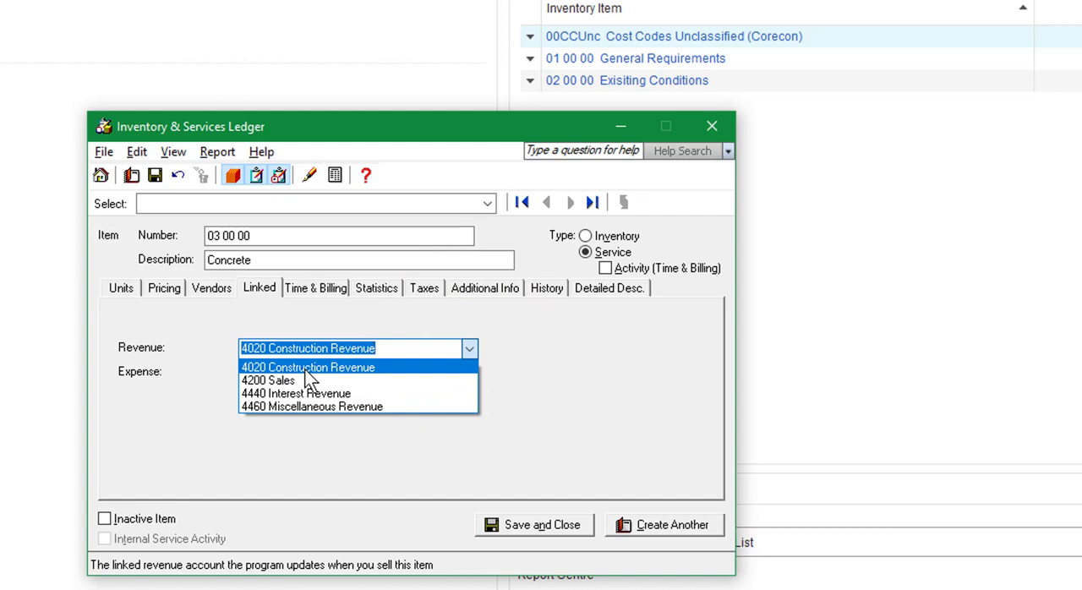
{"action": "left_click", "coordinate": [375, 371]}
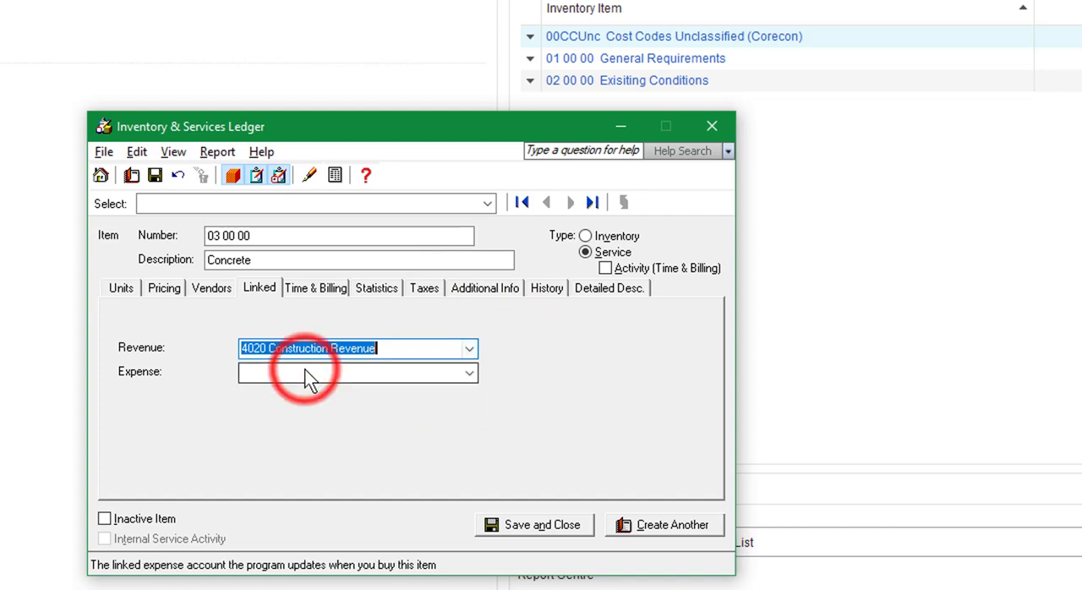
{"action": "left_click", "coordinate": [469, 372]}
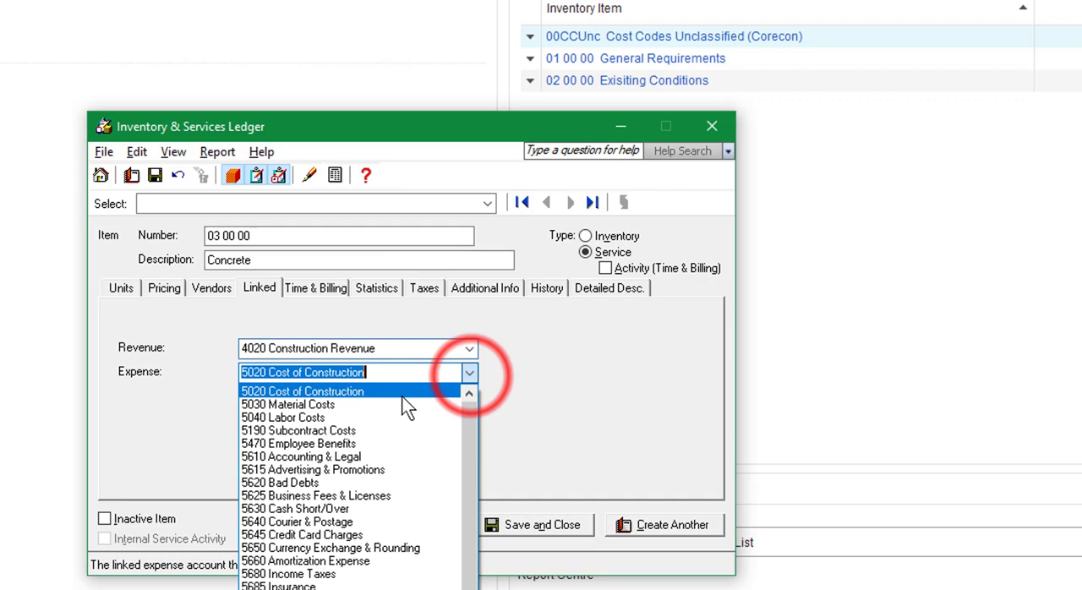
{"action": "left_click", "coordinate": [326, 392]}
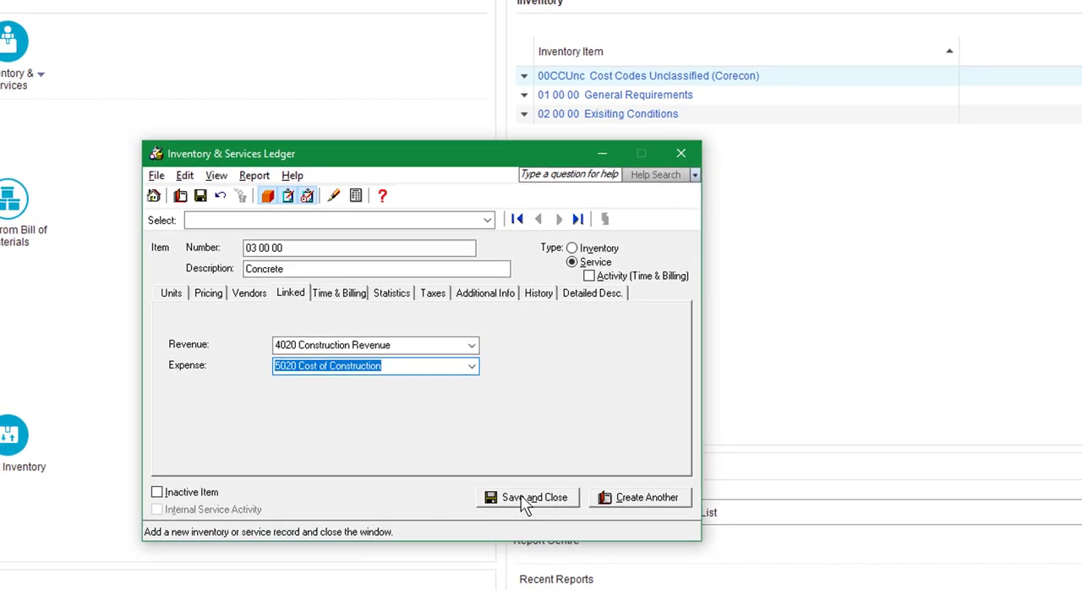
{"action": "left_click", "coordinate": [524, 497]}
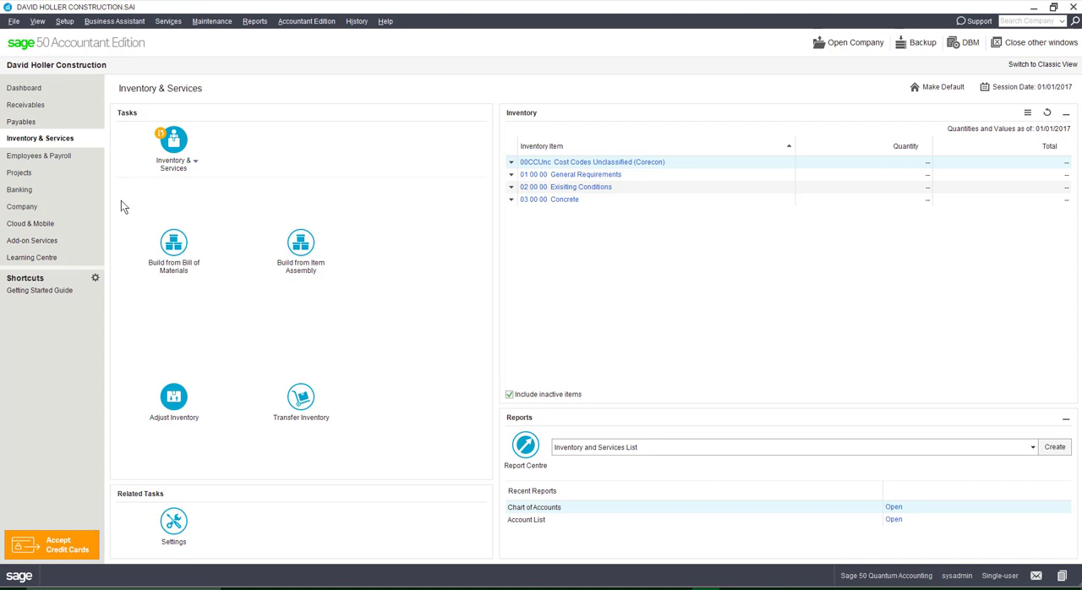
{"action": "left_click", "coordinate": [19, 174]}
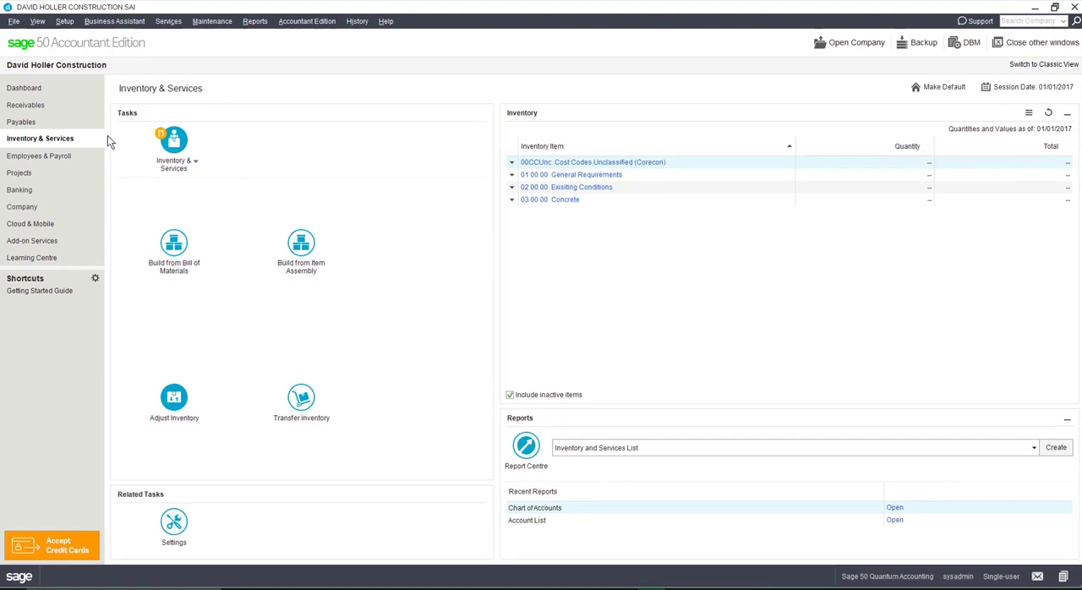
- Start a record export to the Sage 50 import file format and choose Inventory & Services as the record type
{"action": "left_click", "coordinate": [13, 21]}
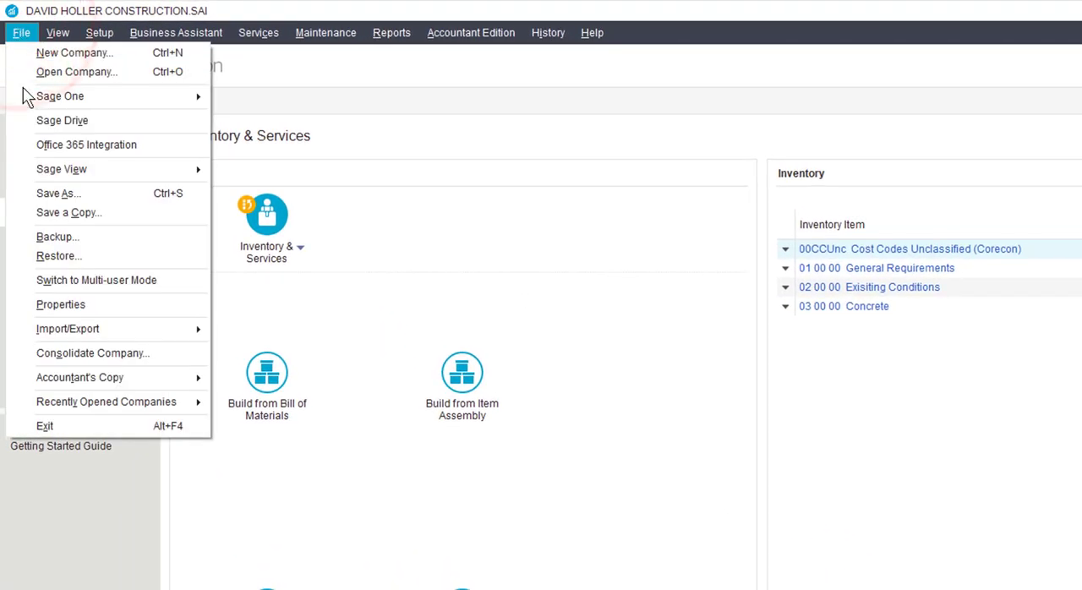
{"action": "mouse_move", "coordinate": [95, 336]}
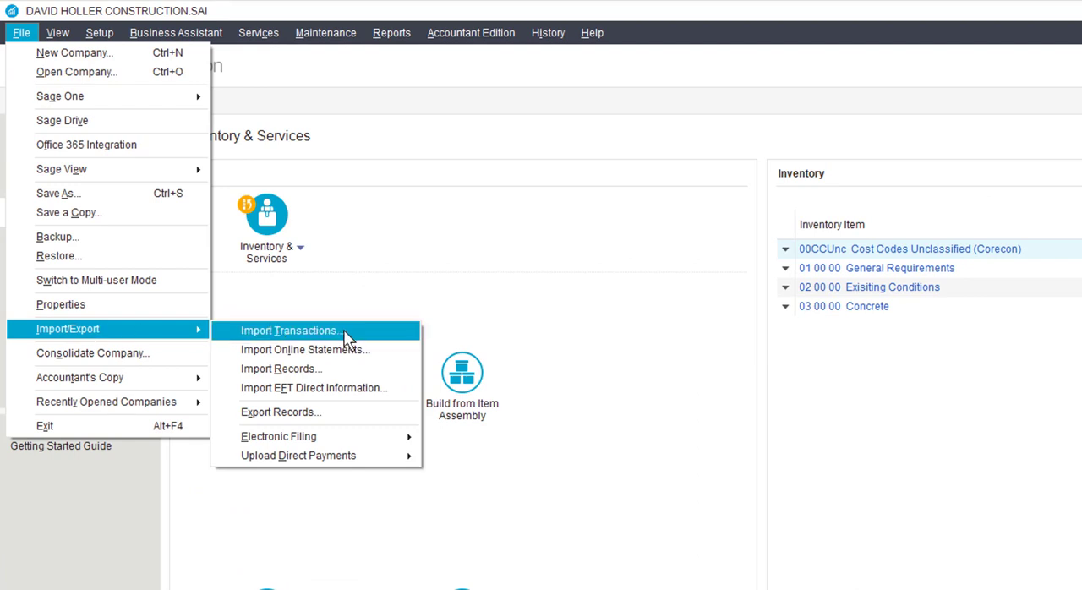
{"action": "left_click", "coordinate": [292, 411]}
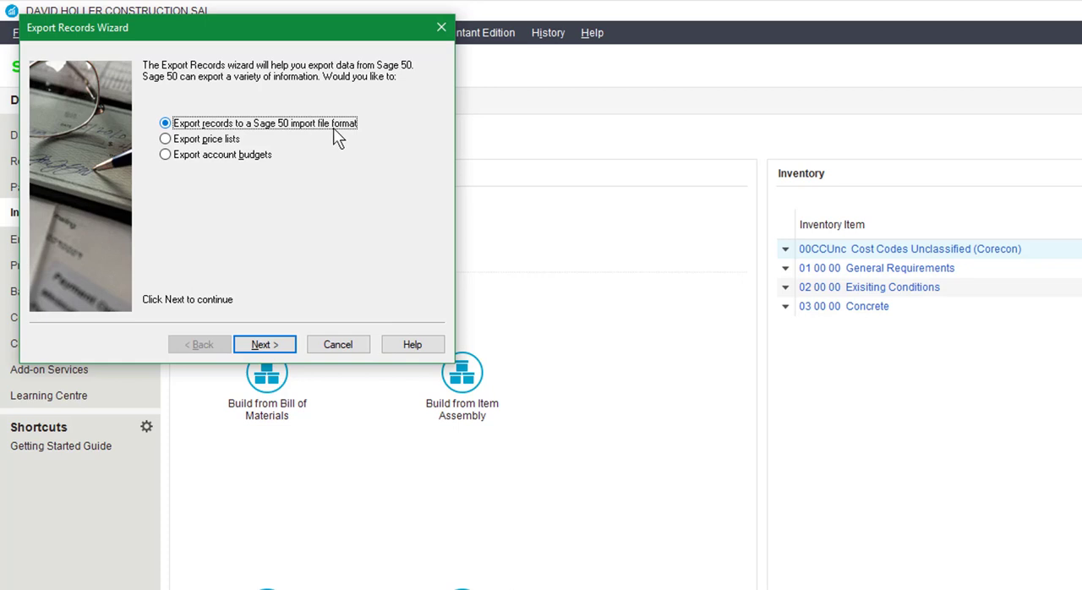
{"action": "left_click", "coordinate": [263, 345]}
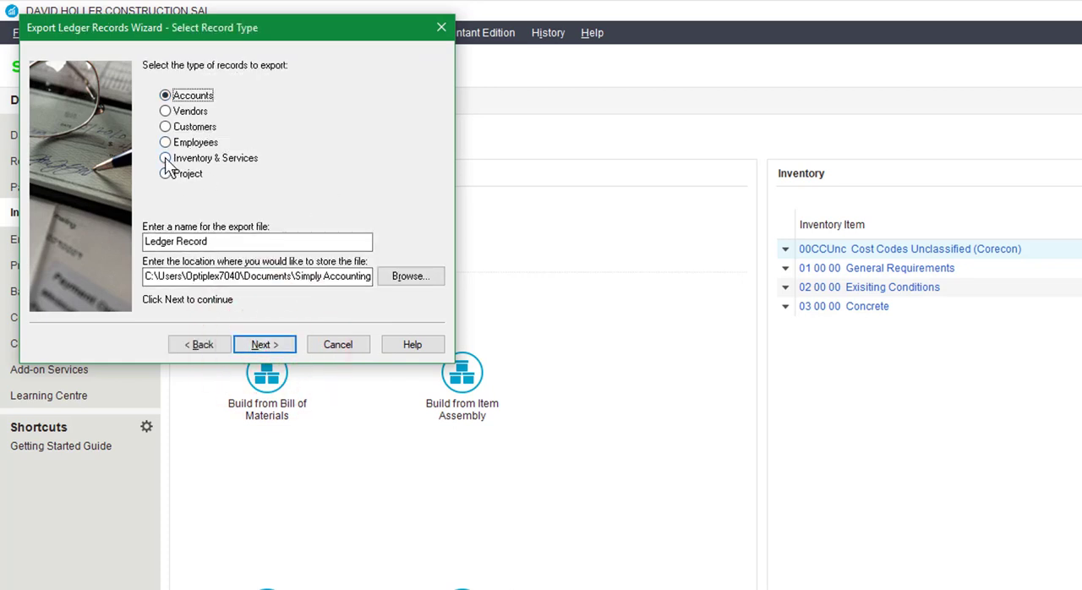
{"action": "left_click", "coordinate": [222, 159]}
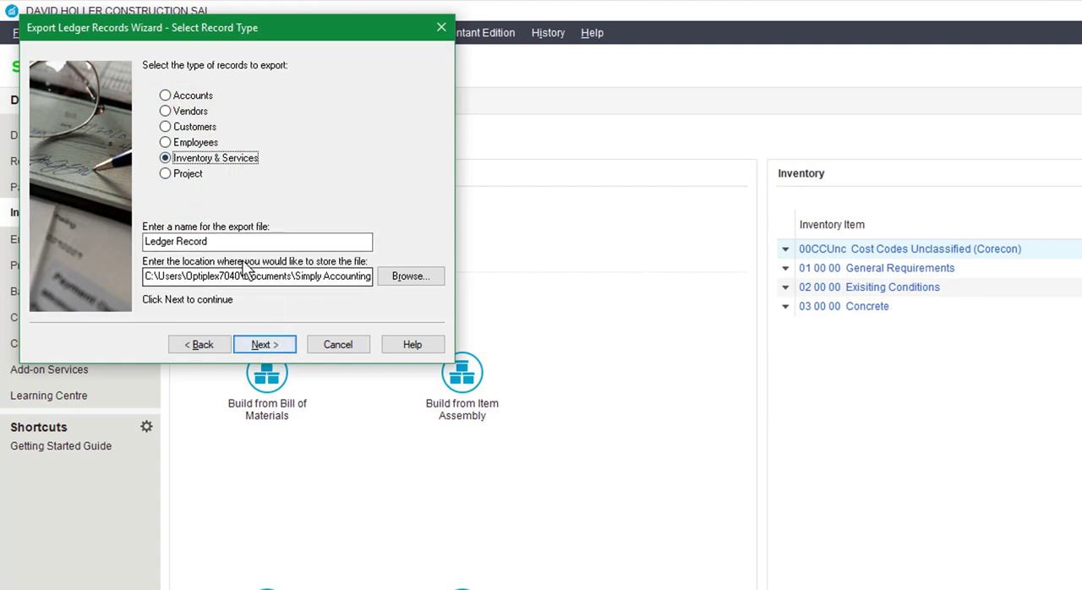
- Name the export file ServiceItemsfromCostCodeDIV
{"action": "left_click_drag", "start_coordinate": [221, 240], "coordinate": [114, 242]}
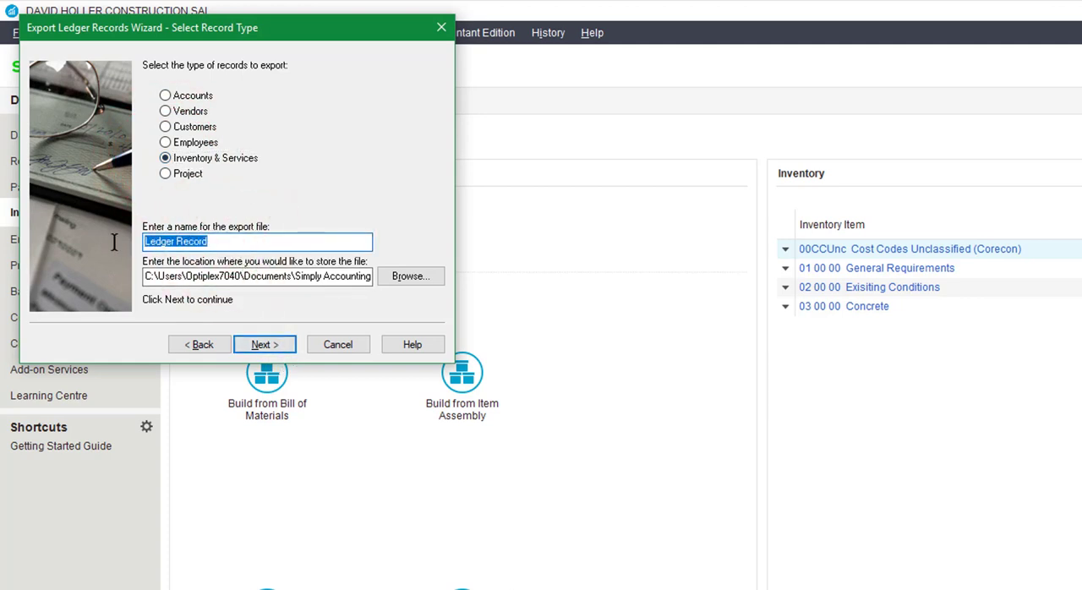
{"action": "type", "text": "Serv"}
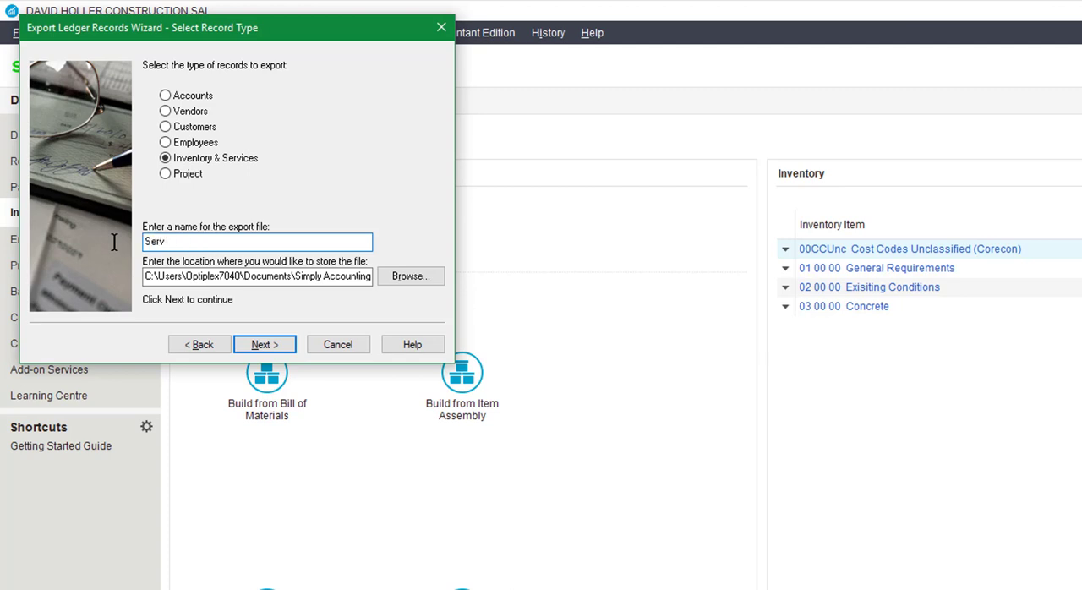
{"action": "type", "text": "iceItemsfromCostCodeDIV"}
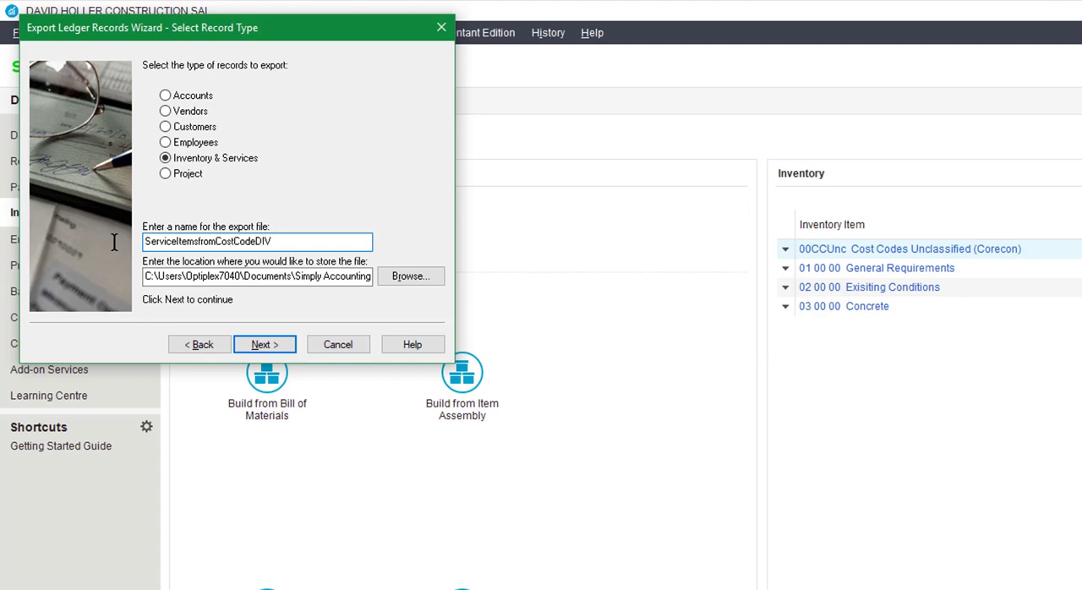
- Set the export file's storage location to the Desktop and continue to the record selection
{"action": "left_click", "coordinate": [419, 276]}
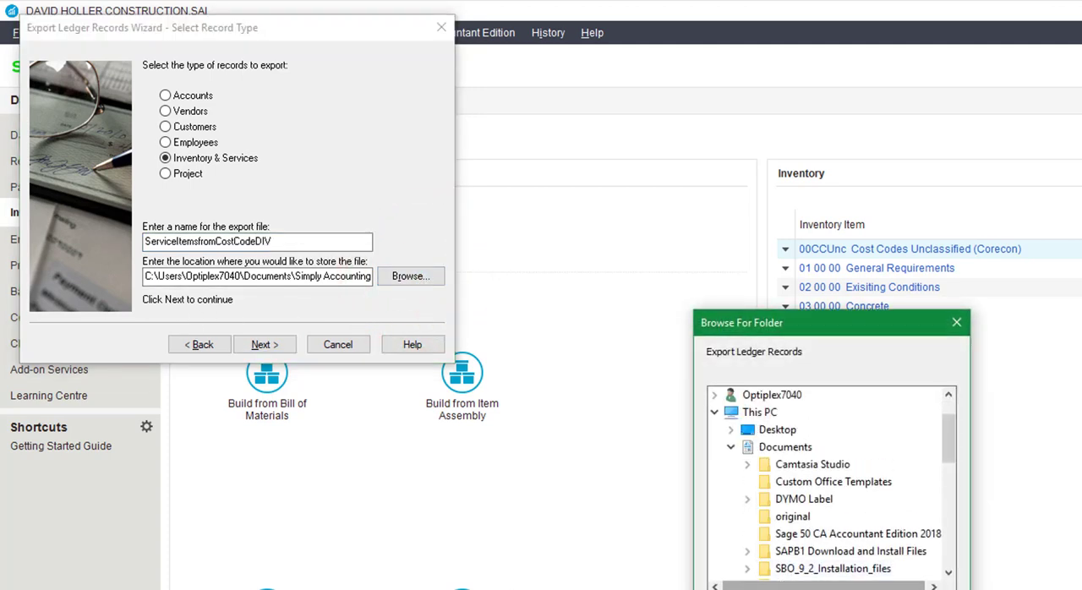
{"action": "left_click", "coordinate": [767, 433]}
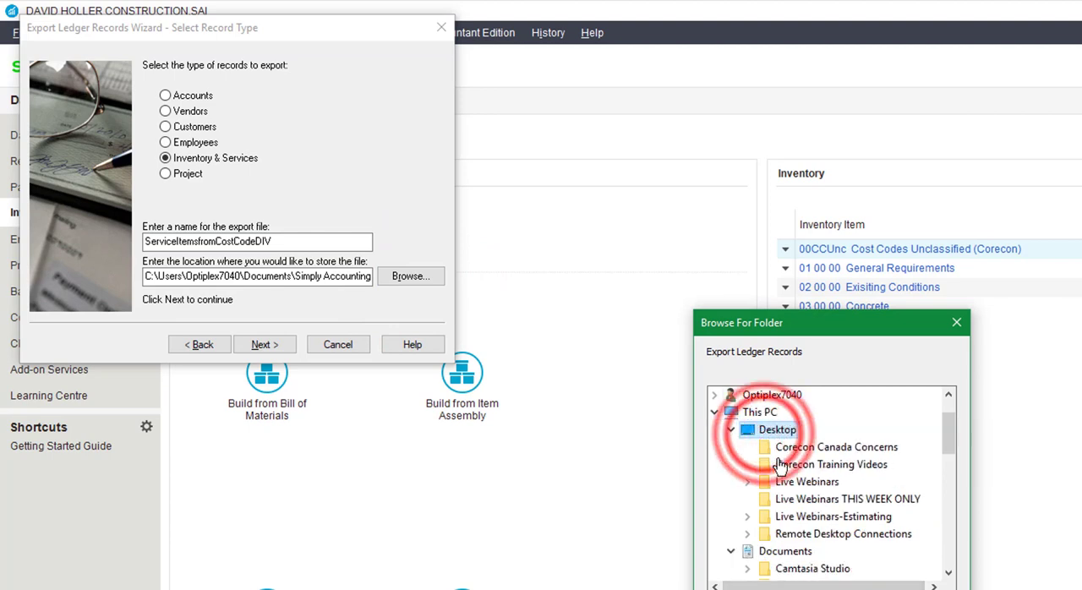
{"action": "left_click", "coordinate": [861, 585]}
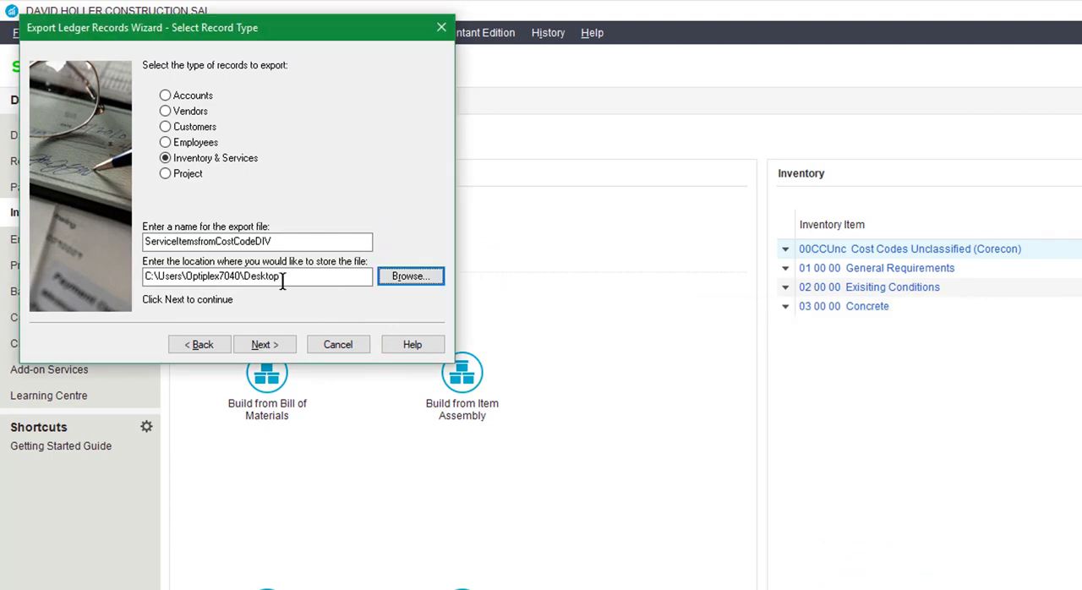
{"action": "left_click", "coordinate": [255, 347]}
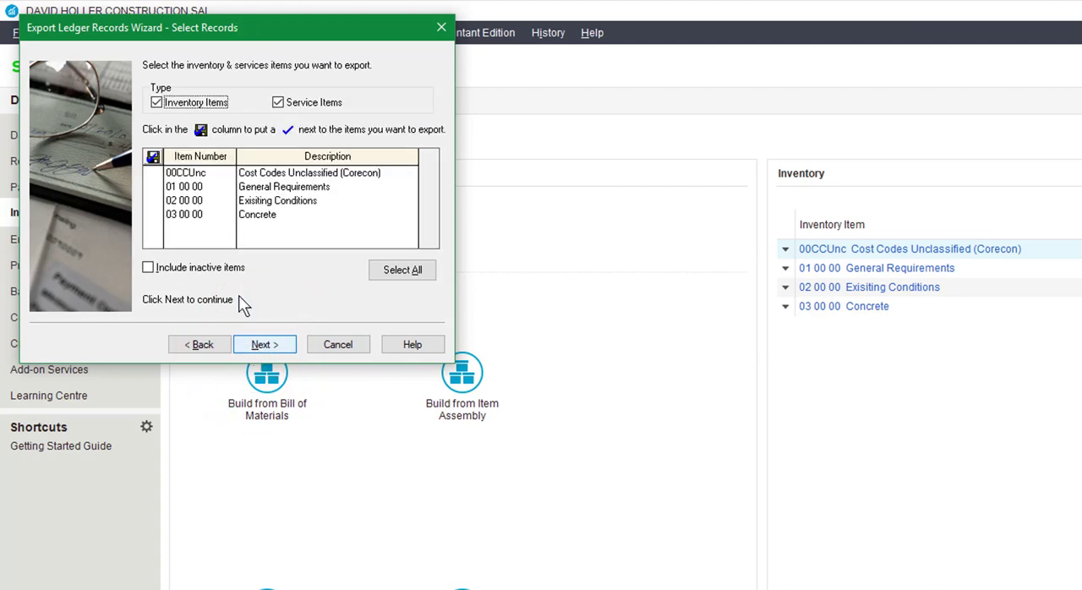
- Select all the listed inventory and service items, export them, and finish the export wizard
{"action": "left_click", "coordinate": [150, 185]}
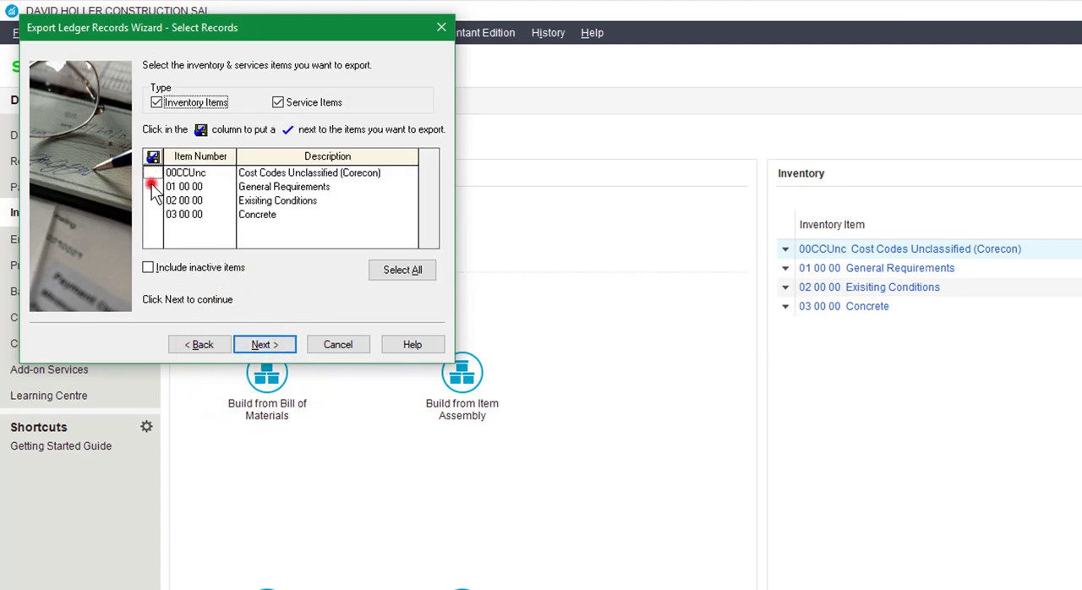
{"action": "left_click", "coordinate": [152, 201]}
{"action": "left_click", "coordinate": [153, 214]}
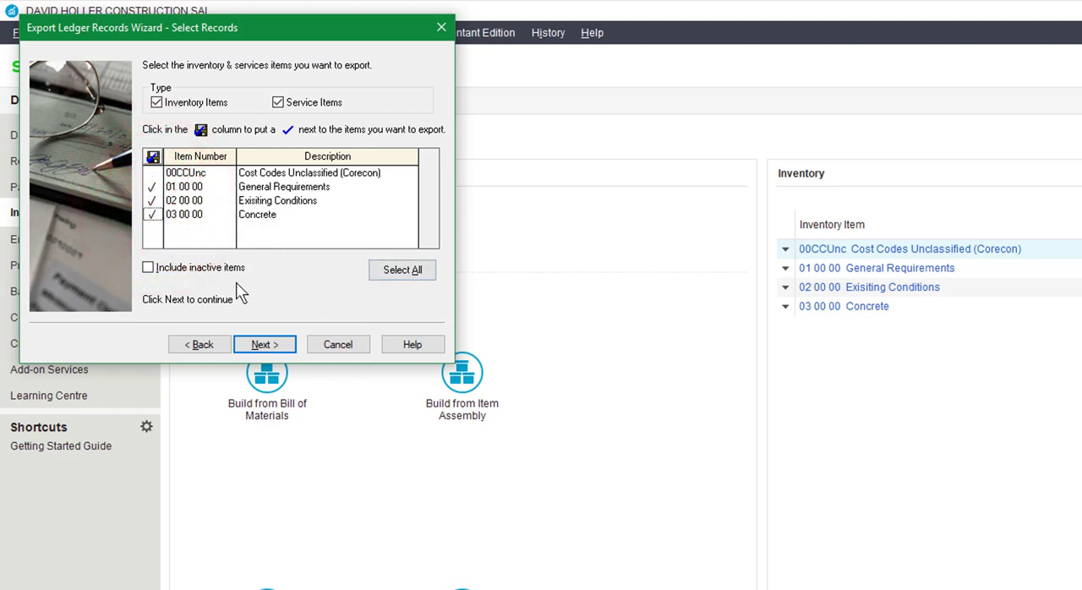
{"action": "left_click", "coordinate": [427, 269]}
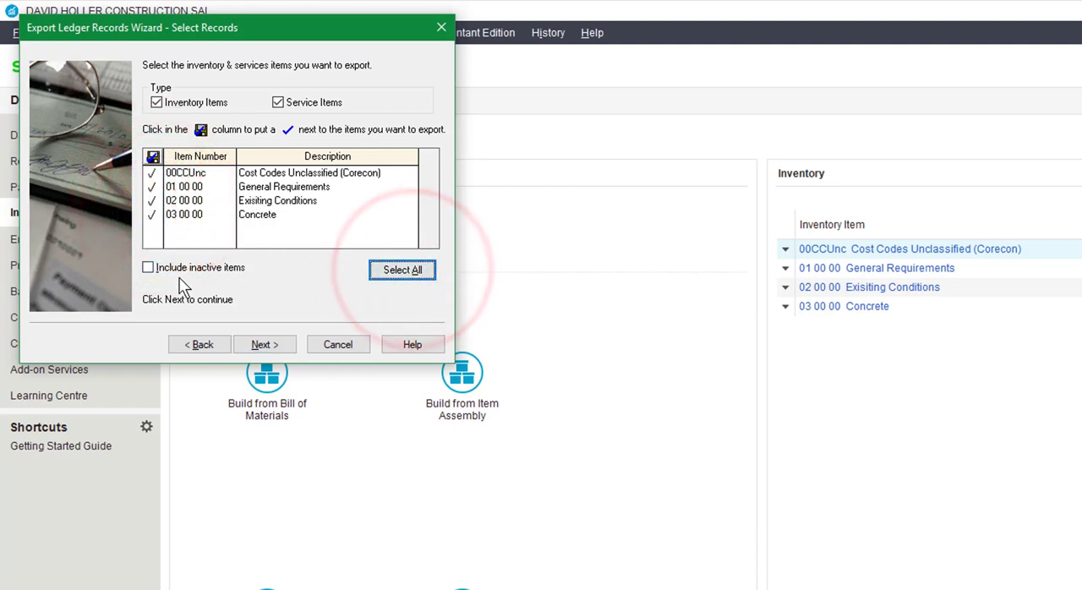
{"action": "left_click", "coordinate": [267, 346]}
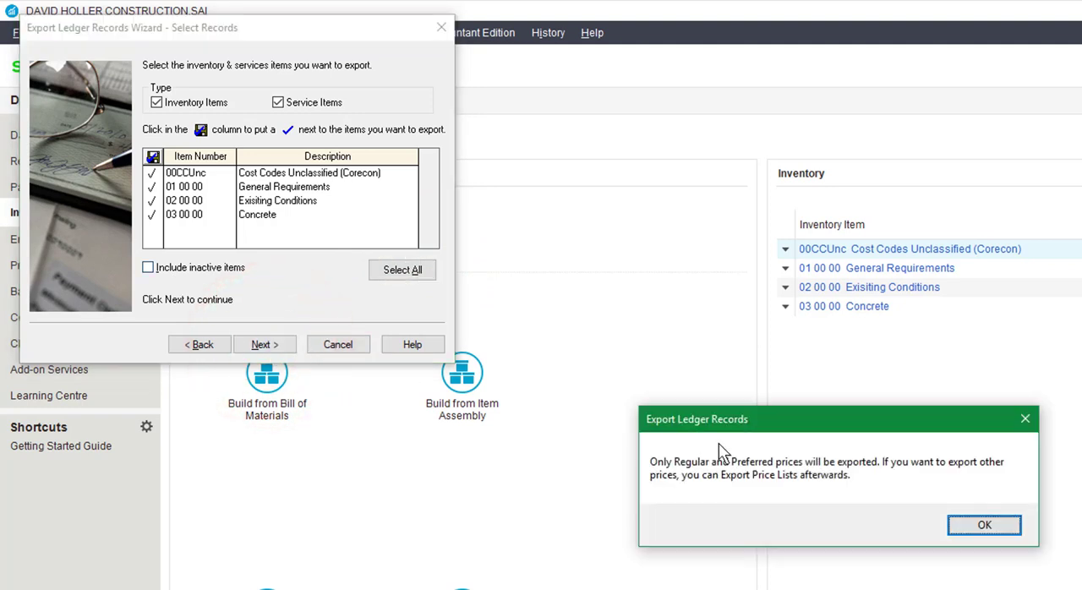
{"action": "left_click", "coordinate": [985, 524]}
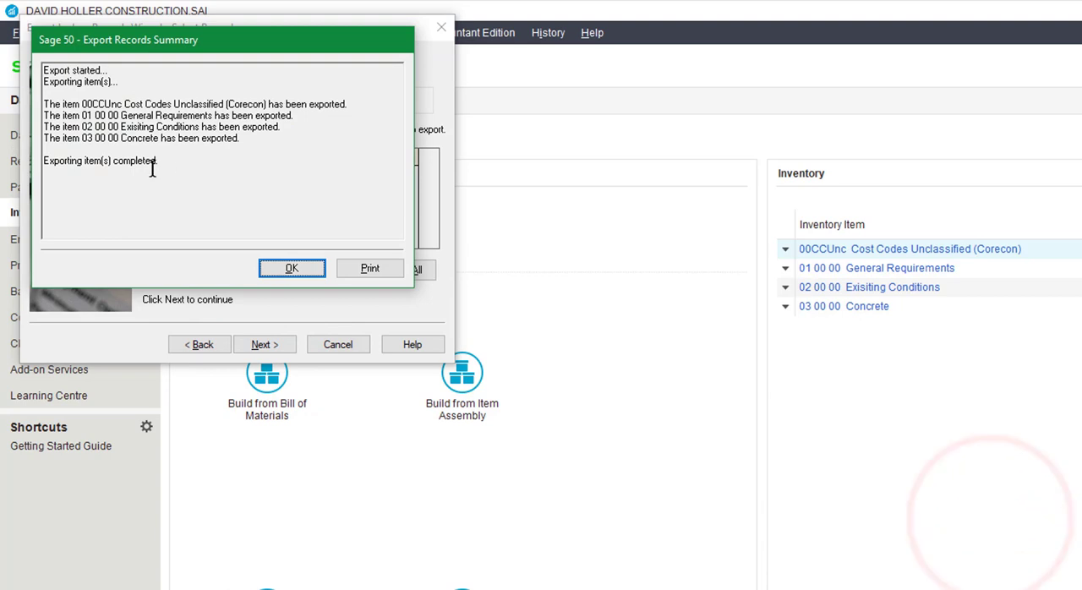
{"action": "left_click", "coordinate": [302, 267]}
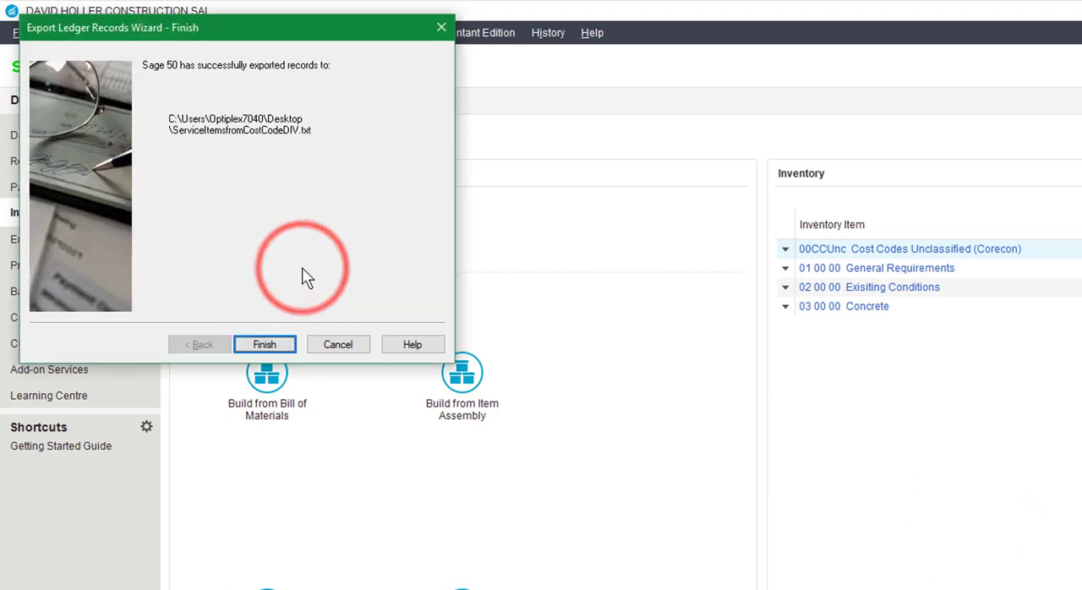
{"action": "left_click", "coordinate": [264, 344]}
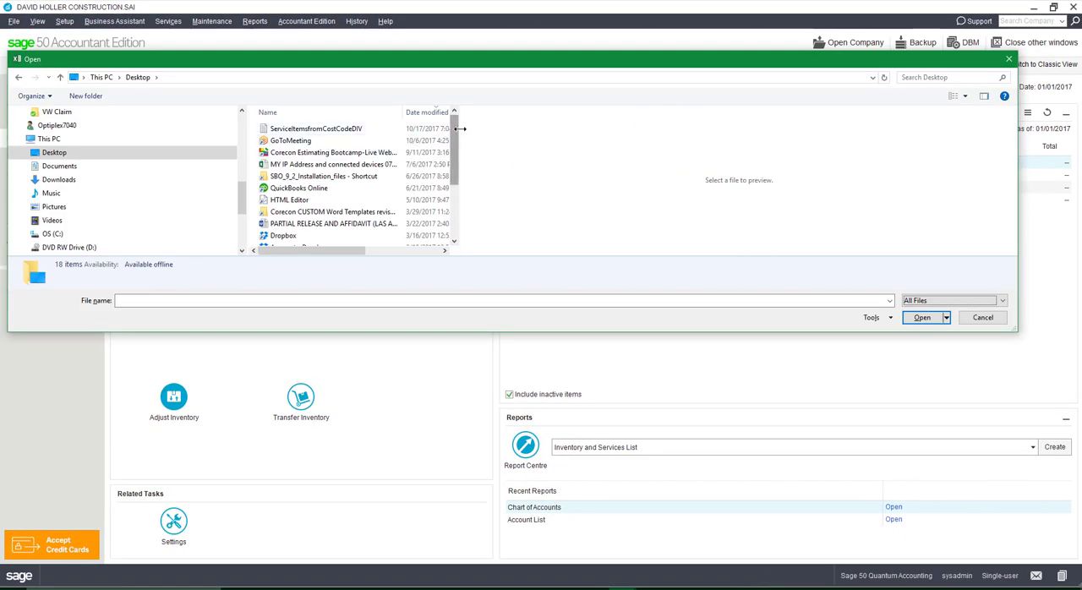
- Open the ServiceItemsfromCostCodeDIV text document, importing it with comma as the only delimiter and the first column formatted as Text
{"action": "left_click", "coordinate": [459, 128]}
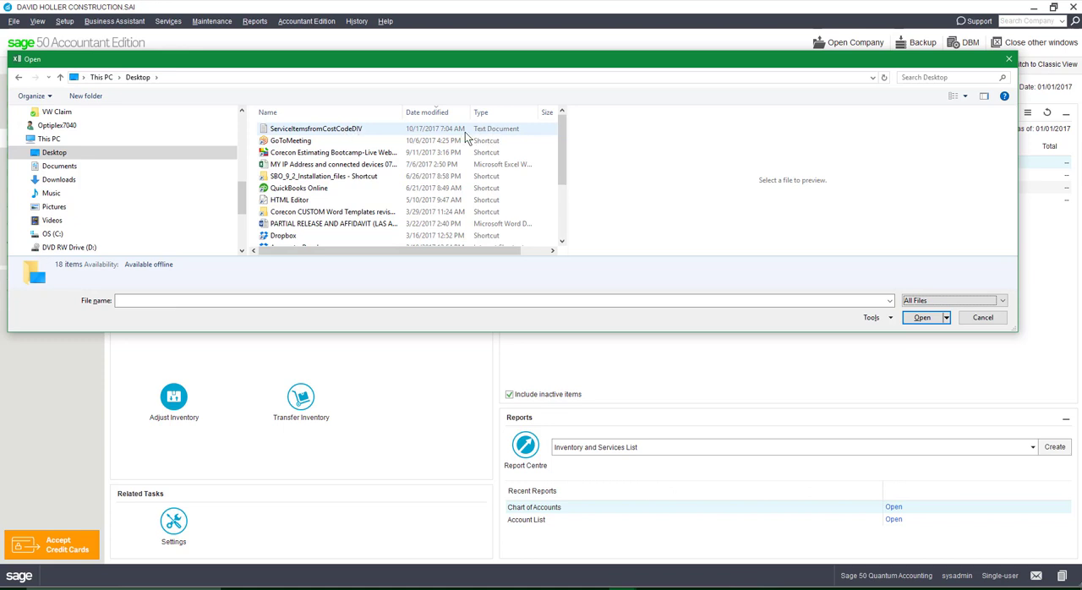
{"action": "double_click", "coordinate": [337, 131]}
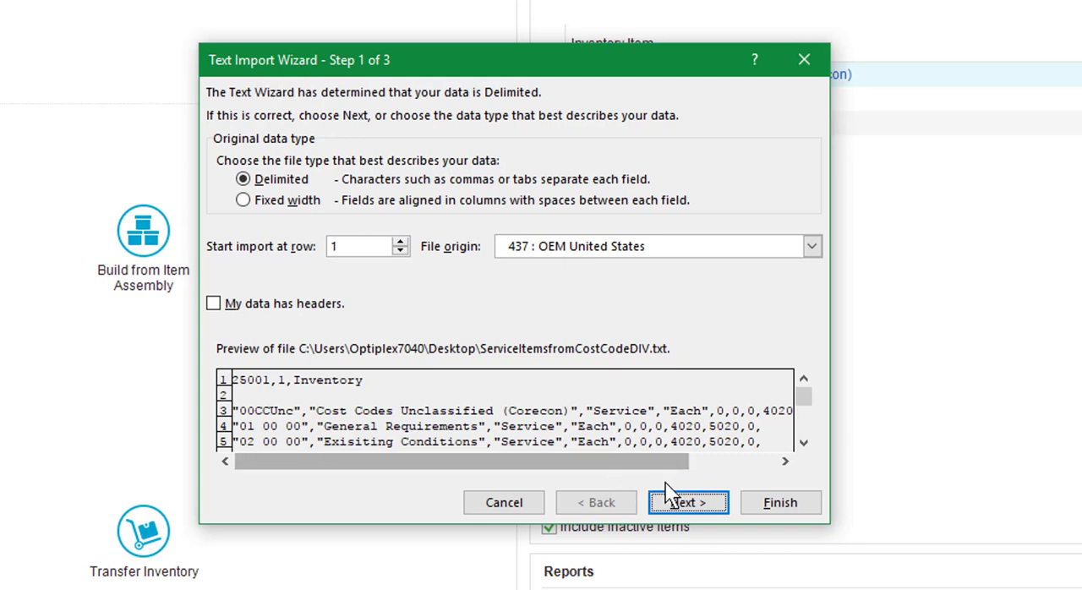
{"action": "left_click", "coordinate": [678, 503]}
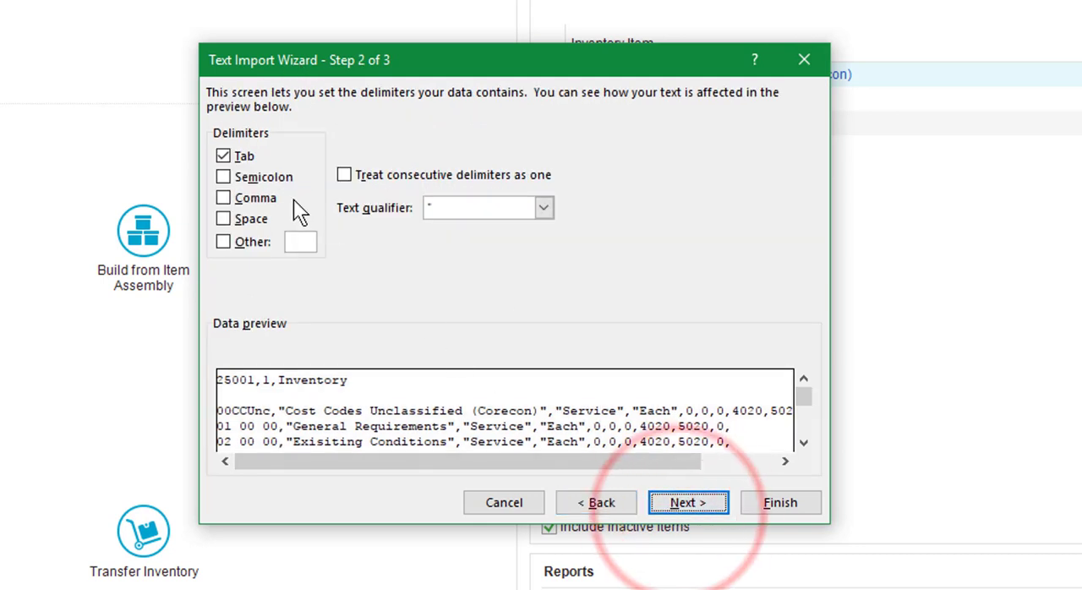
{"action": "left_click", "coordinate": [223, 155]}
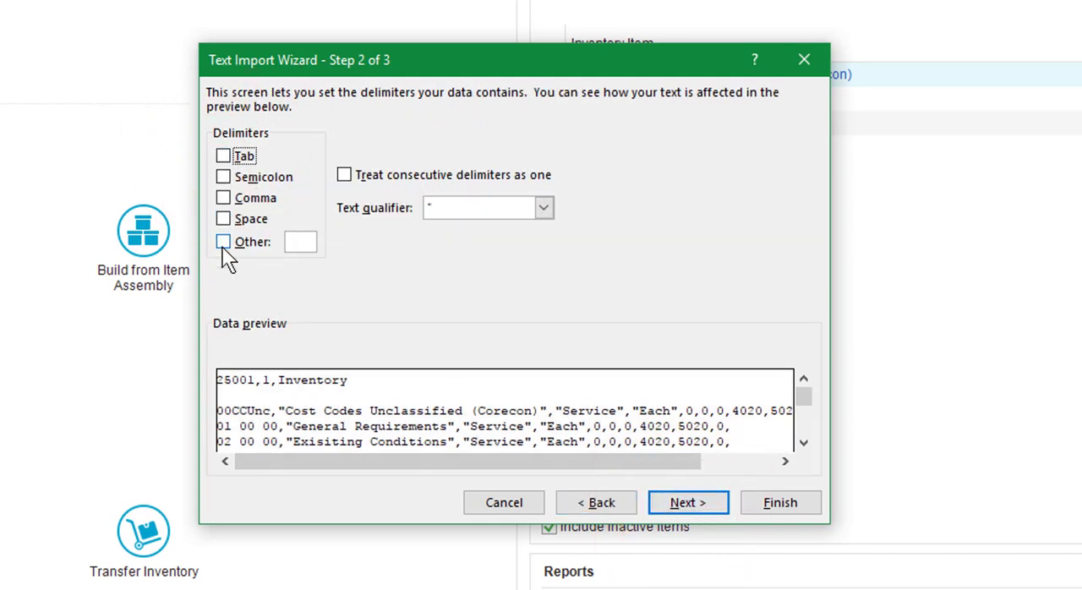
{"action": "left_click", "coordinate": [223, 198]}
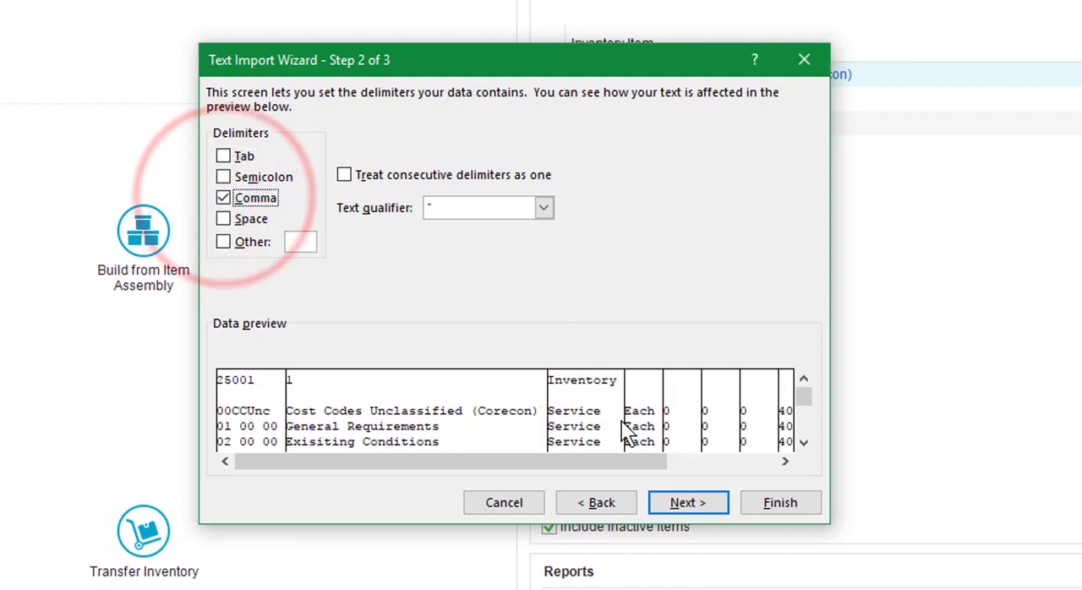
{"action": "left_click", "coordinate": [688, 505]}
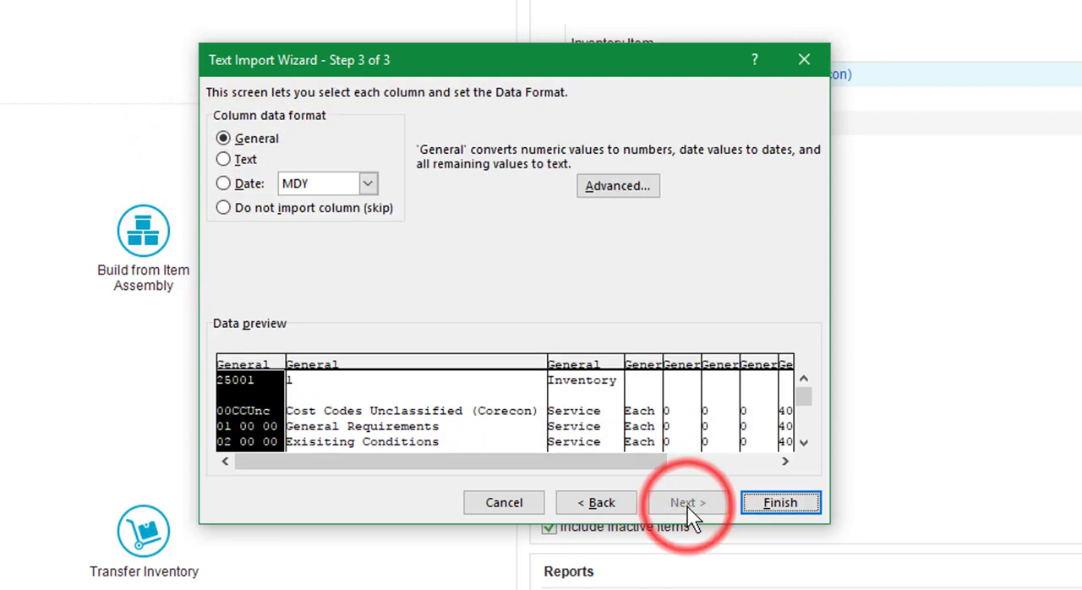
{"action": "left_click", "coordinate": [223, 160]}
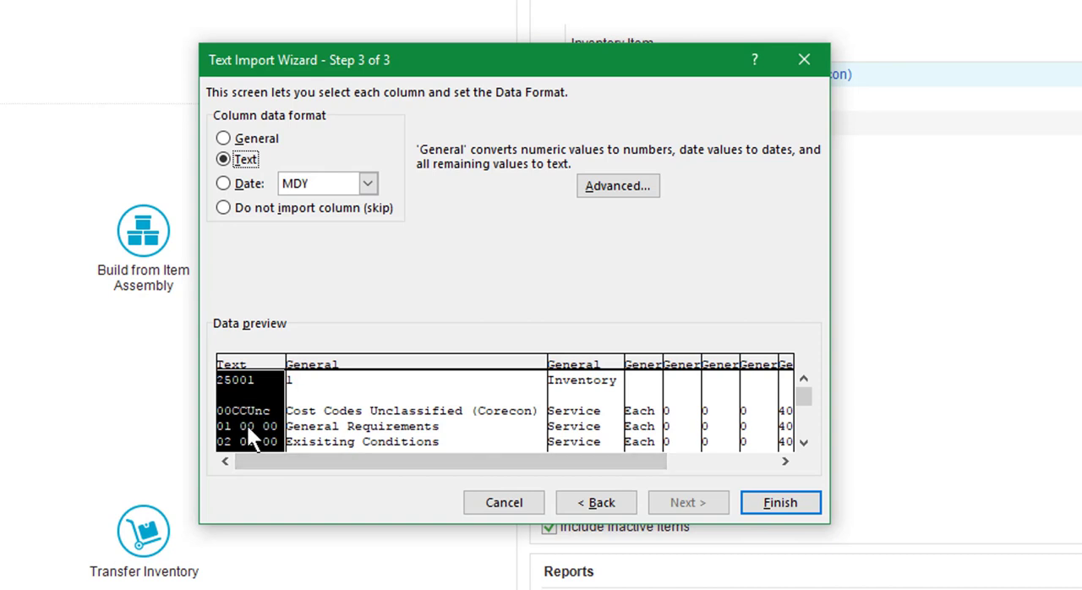
{"action": "left_click", "coordinate": [790, 503]}
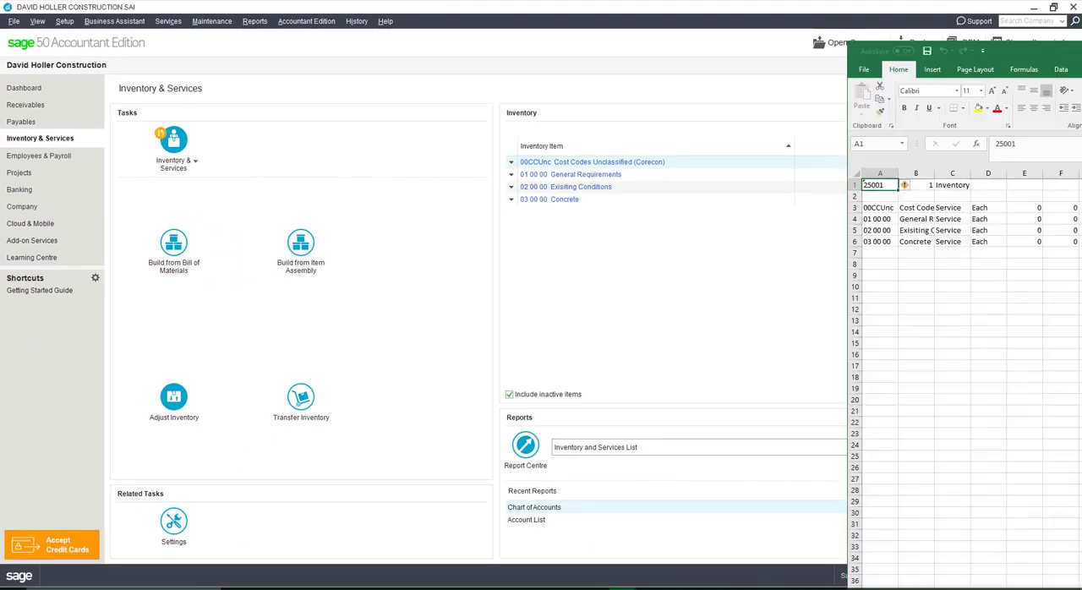
- Widen column B of the imported sheet to show more of the descriptions and maximize the workbook window
{"action": "left_click_drag", "start_coordinate": [1081, 55], "coordinate": [502, 45]}
{"action": "left_click_drag", "start_coordinate": [194, 164], "coordinate": [658, 162]}
{"action": "left_click", "coordinate": [431, 246]}
{"action": "left_click", "coordinate": [249, 161]}
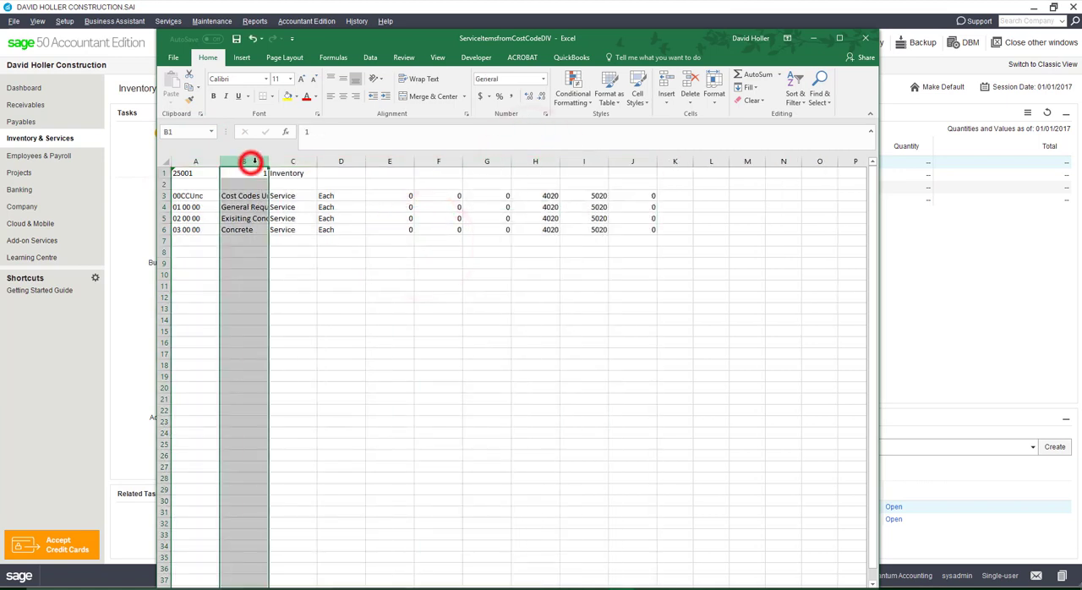
{"action": "left_click_drag", "start_coordinate": [269, 160], "coordinate": [299, 160]}
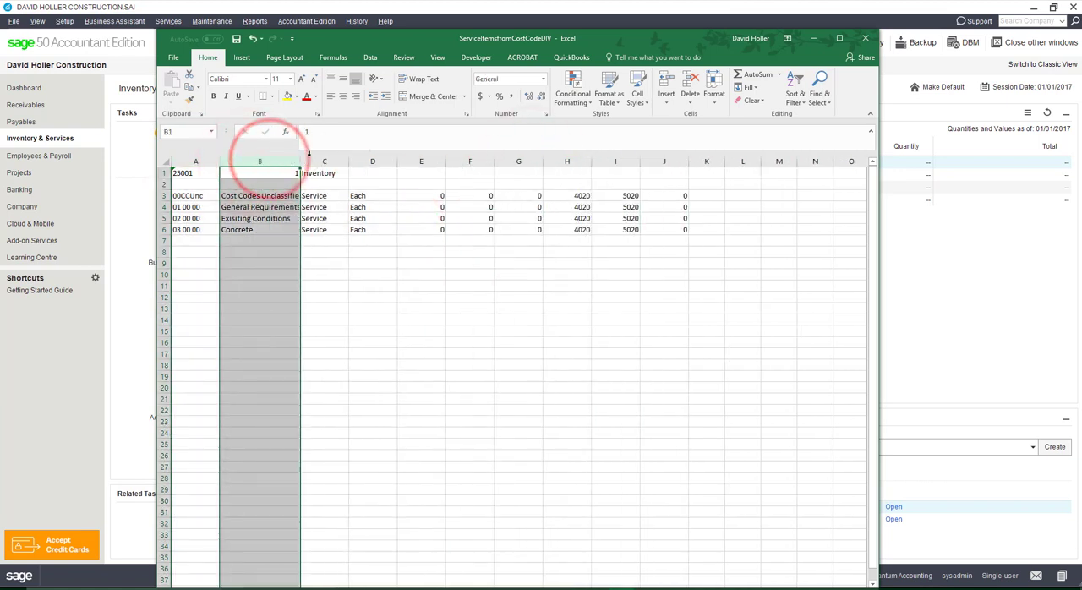
{"action": "left_click_drag", "start_coordinate": [405, 39], "coordinate": [434, 5]}
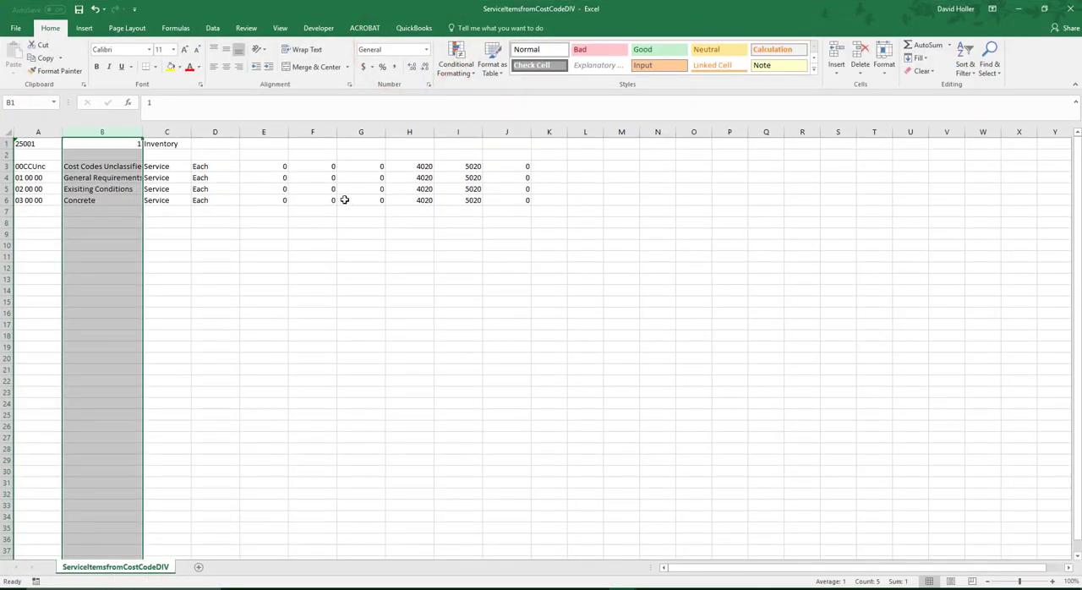
- Save the workbook to the Desktop as ServiceItemsfromCostCodeDIV in CSV (Comma delimited) format
{"action": "left_click", "coordinate": [17, 31]}
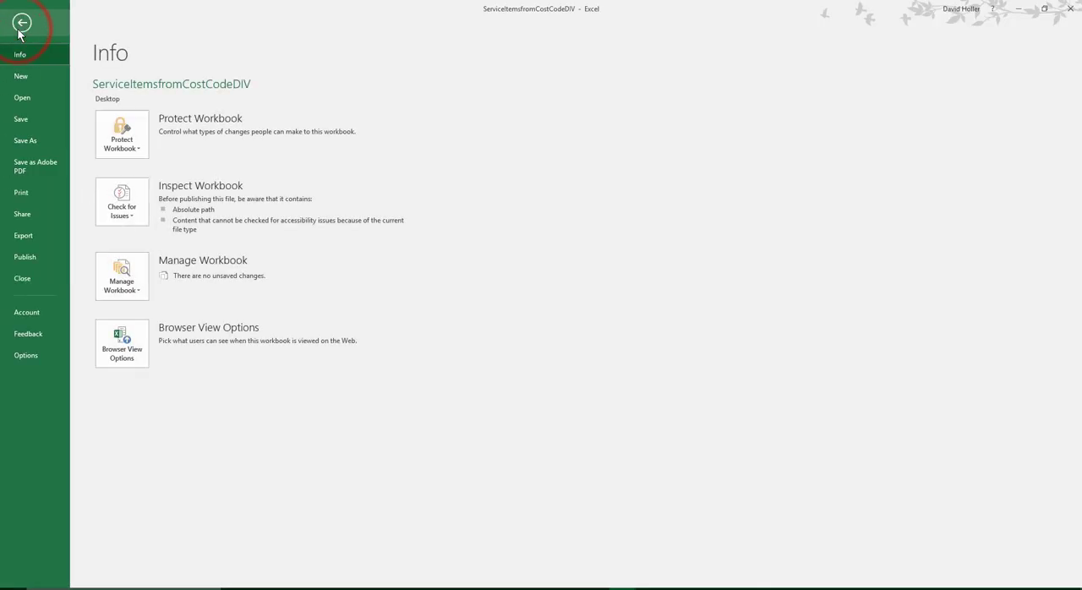
{"action": "left_click", "coordinate": [26, 141]}
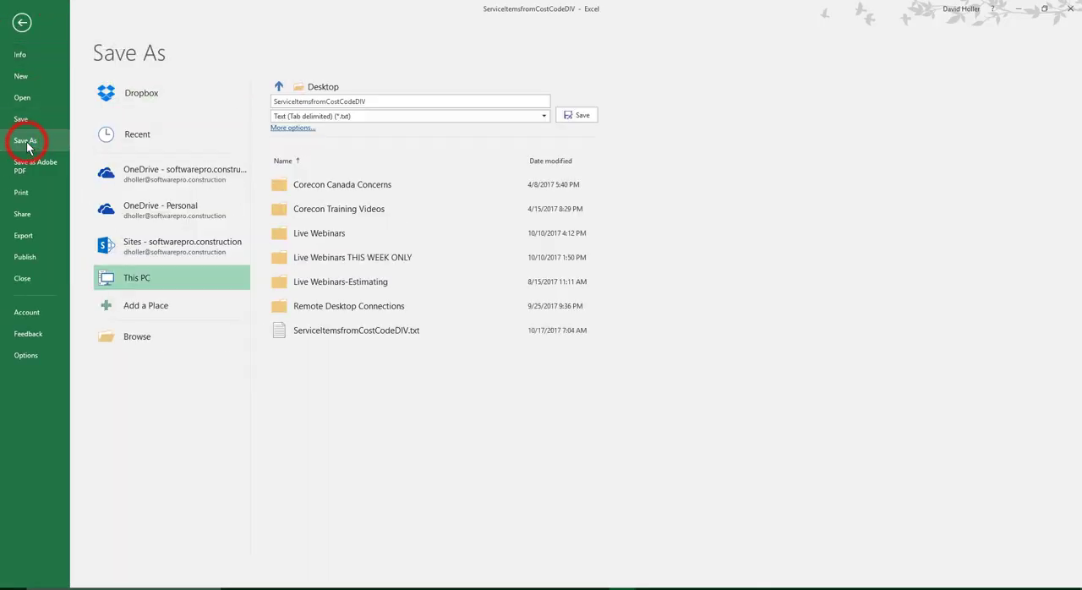
{"action": "left_click", "coordinate": [324, 119]}
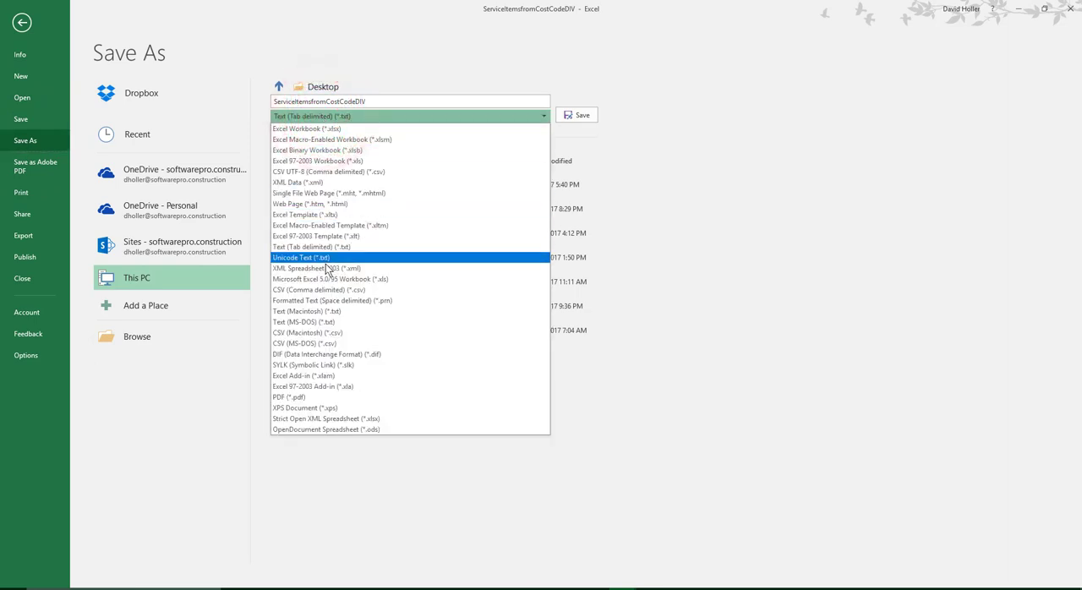
{"action": "left_click", "coordinate": [311, 289]}
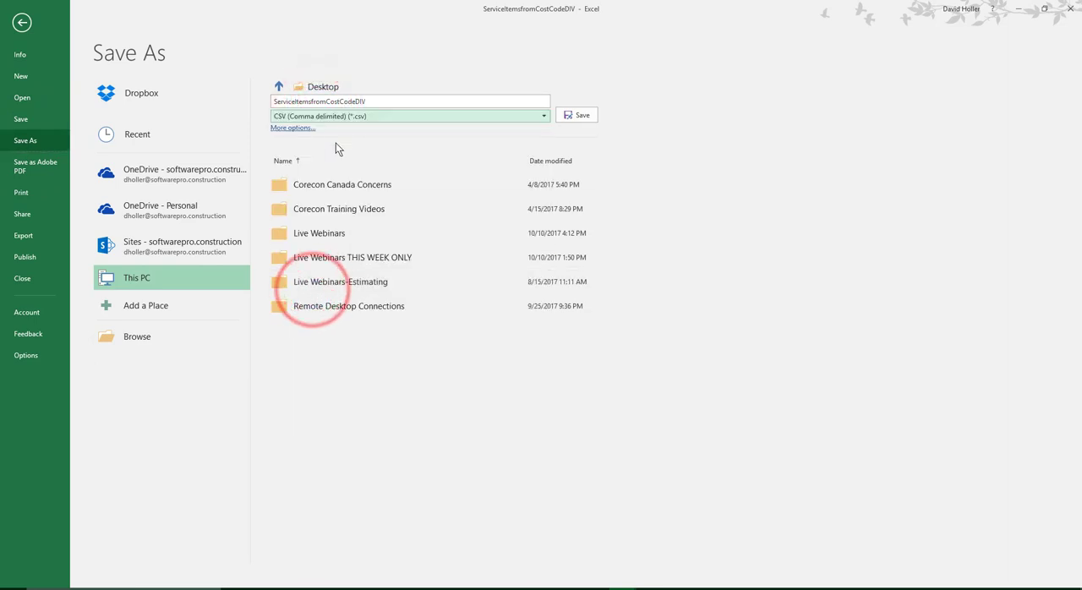
{"action": "left_click", "coordinate": [583, 116]}
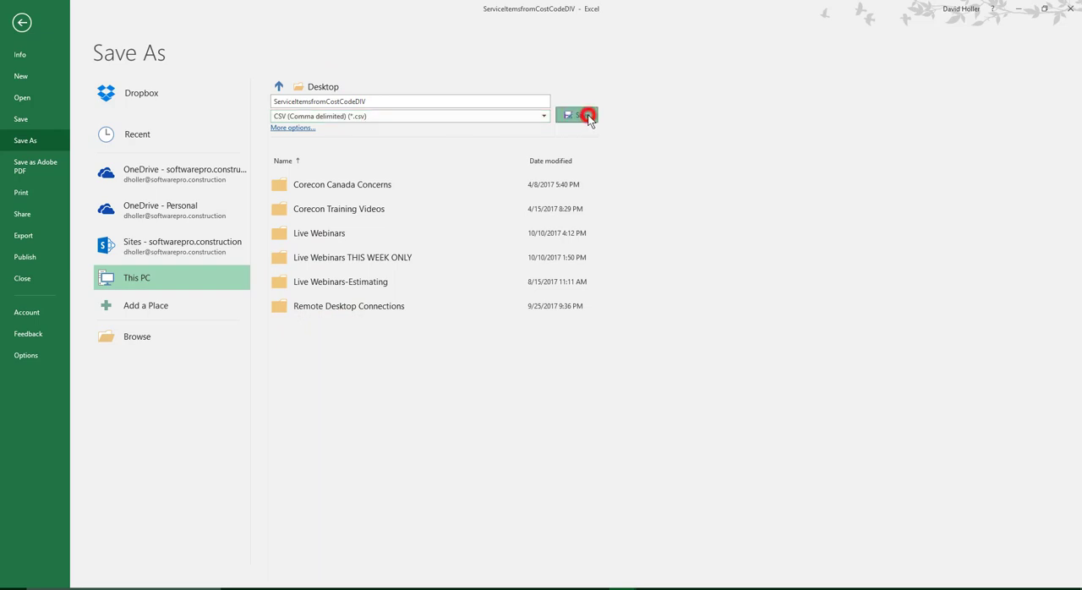
{"action": "left_click", "coordinate": [331, 267]}
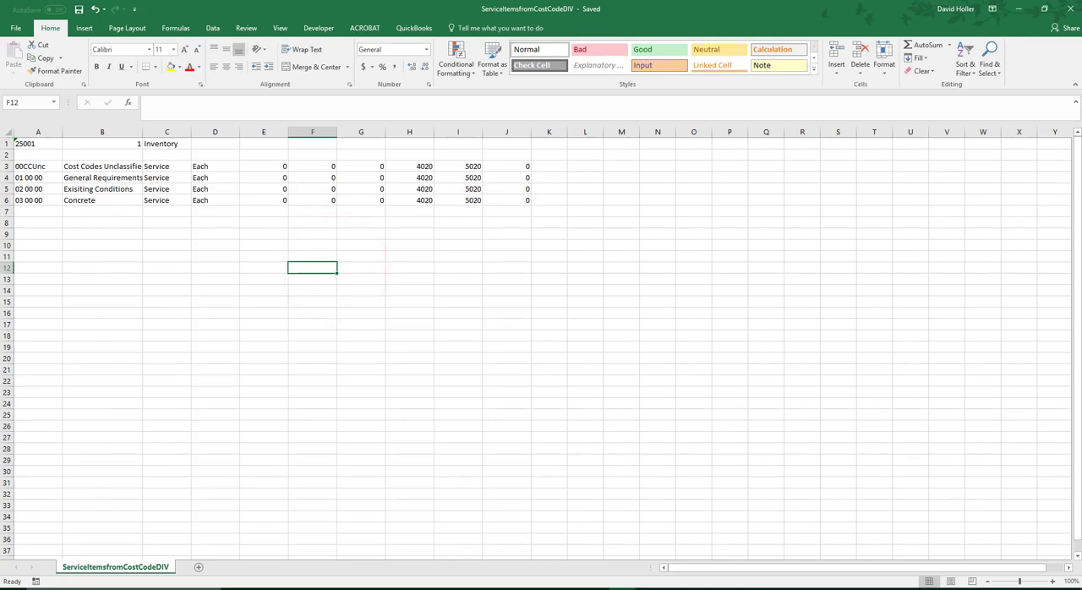
- Copy A2:B30 from Sheet2 of the ImportPrimeContractAndBudgets_CSI2012Divisions workbook and paste it into ServiceItemsfromCostCodeDIV starting at cell A7
{"action": "left_click_drag", "start_coordinate": [1081, 51], "coordinate": [643, 11]}
{"action": "left_click_drag", "start_coordinate": [353, 154], "coordinate": [435, 422]}
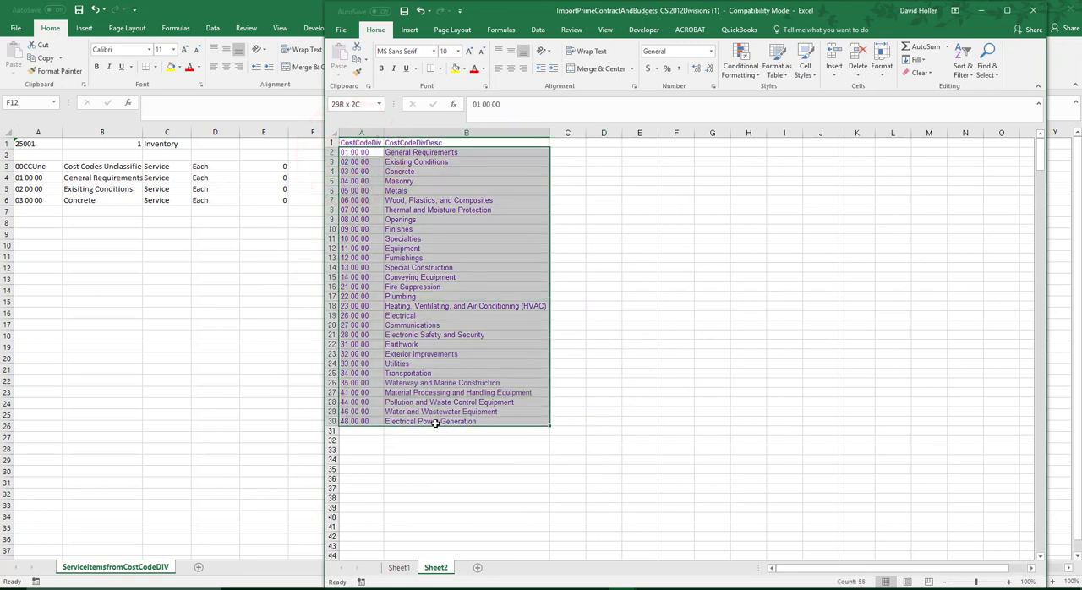
{"action": "right_click", "coordinate": [363, 212]}
{"action": "left_click", "coordinate": [376, 233]}
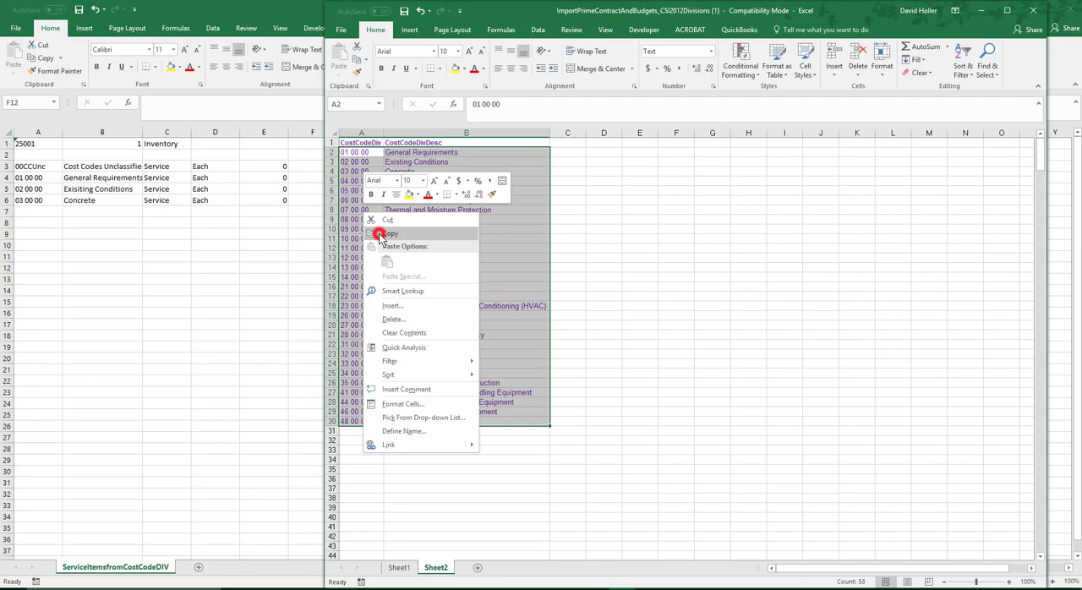
{"action": "left_click_drag", "start_coordinate": [473, 10], "coordinate": [1079, 112]}
{"action": "left_click", "coordinate": [473, 10]}
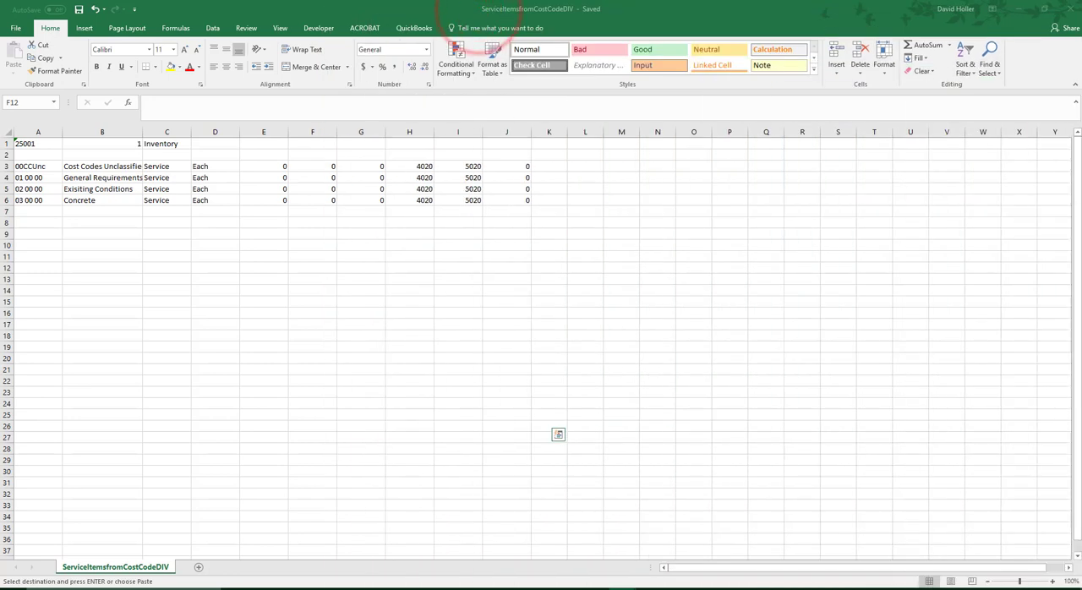
{"action": "left_click", "coordinate": [24, 212]}
{"action": "right_click", "coordinate": [24, 212]}
{"action": "left_click", "coordinate": [58, 256]}
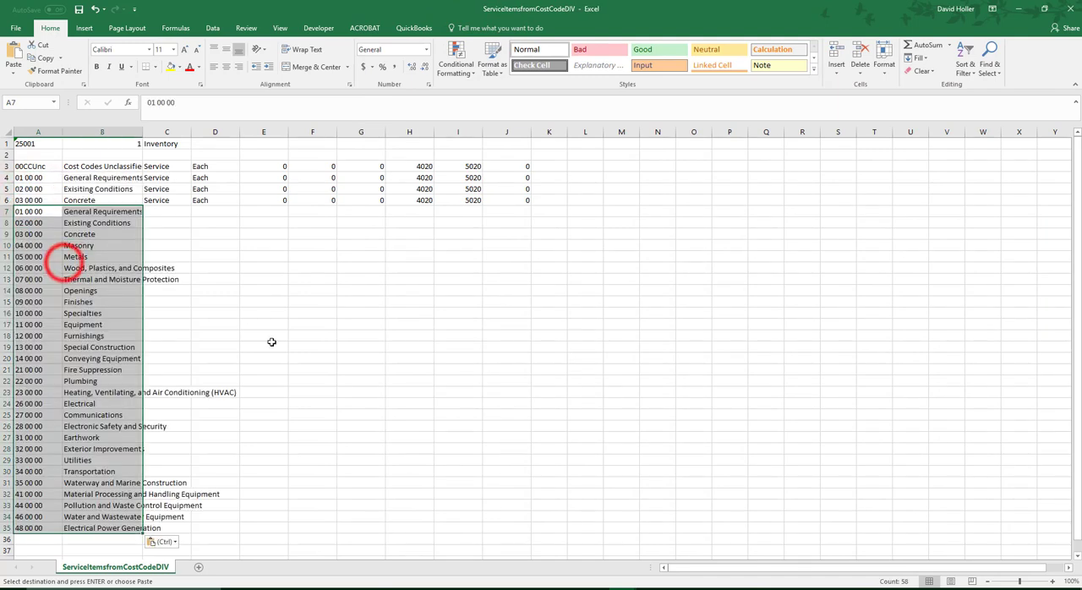
- Delete rows 7 to 9, the duplicate General Requirements, Existing Conditions and Concrete entries
{"action": "left_click", "coordinate": [19, 211]}
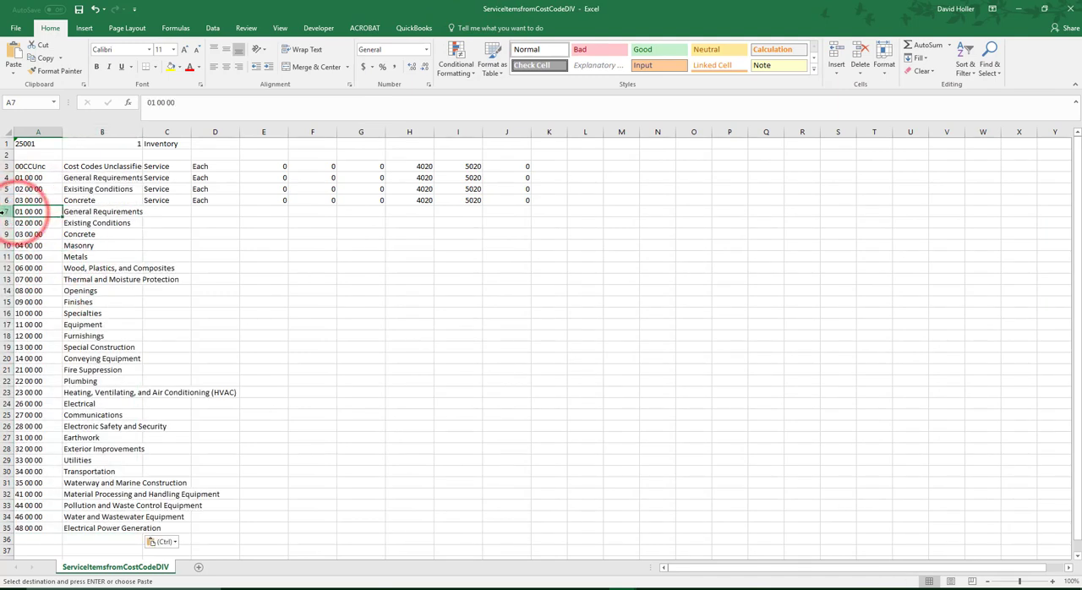
{"action": "left_click_drag", "start_coordinate": [6, 211], "coordinate": [7, 234]}
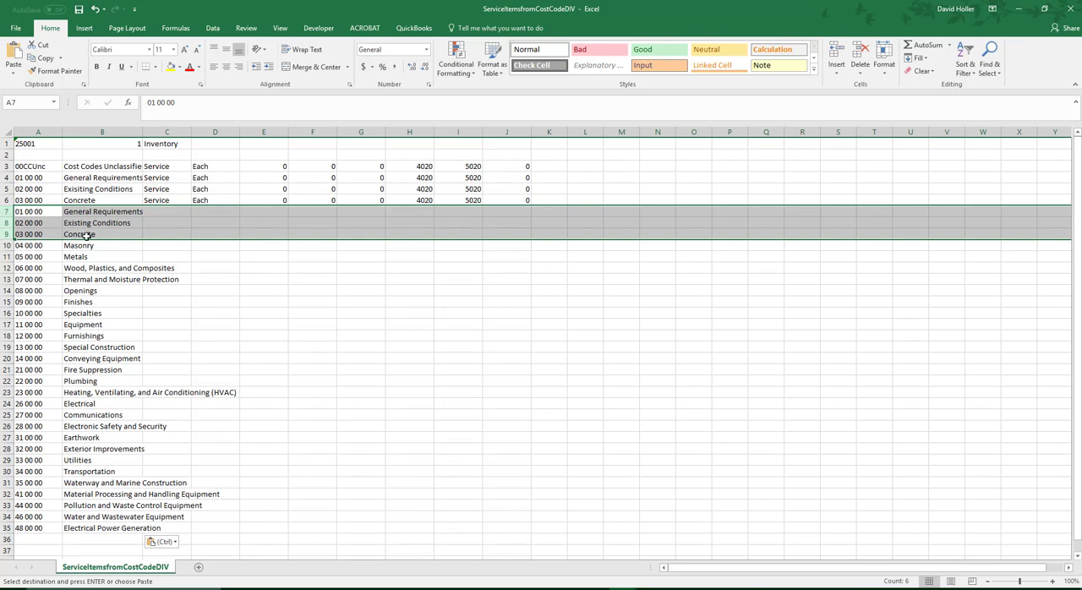
{"action": "right_click", "coordinate": [87, 236]}
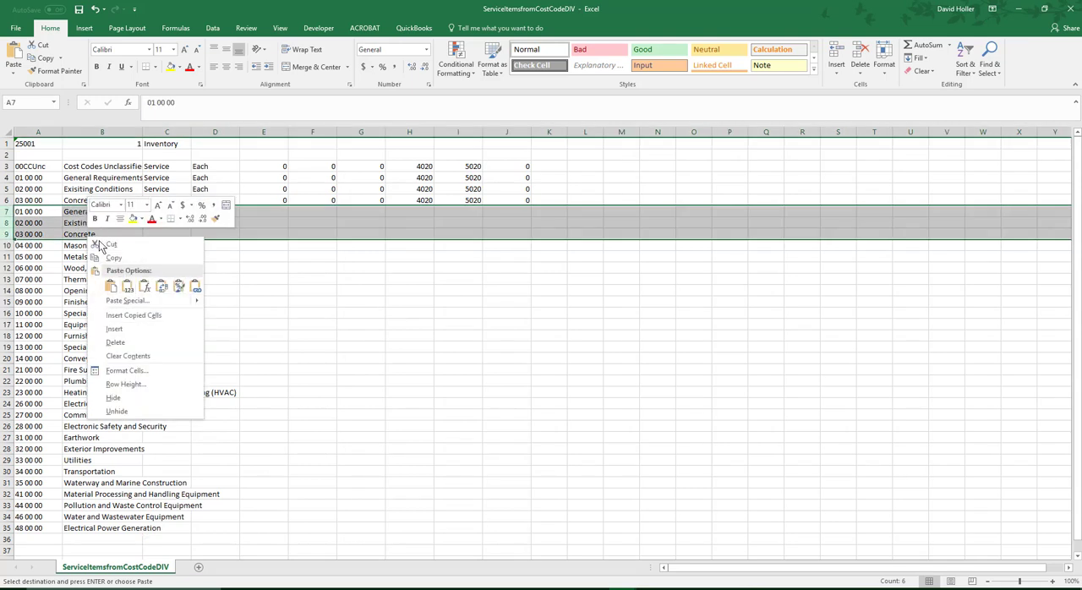
{"action": "left_click", "coordinate": [120, 340]}
{"action": "left_click", "coordinate": [346, 278]}
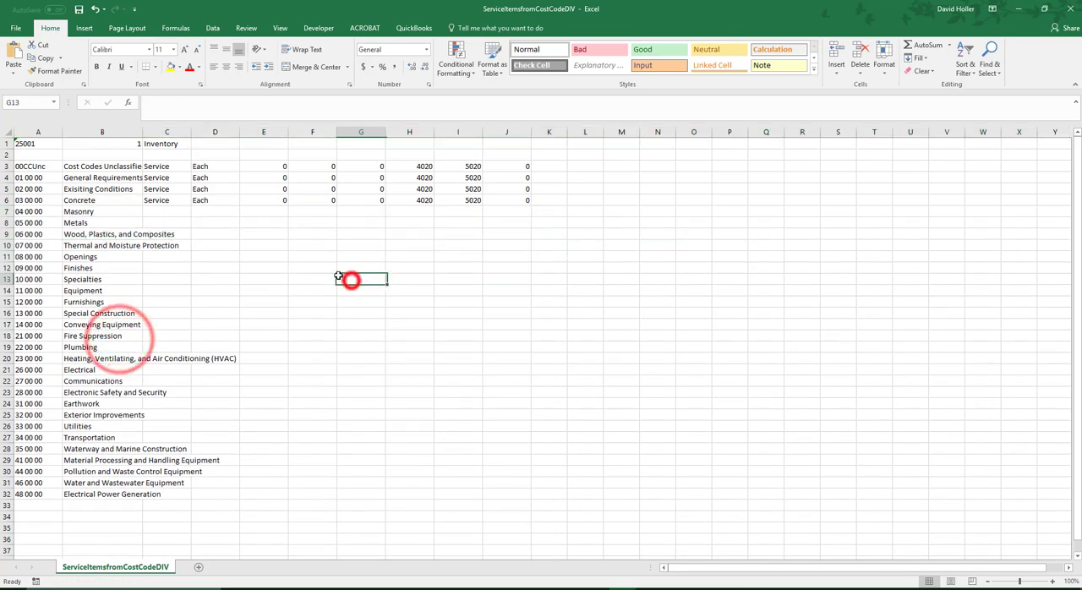
- Auto-fit the width of column B to the longest division description
{"action": "left_click", "coordinate": [93, 131]}
{"action": "left_click_drag", "start_coordinate": [141, 132], "coordinate": [141, 132]}
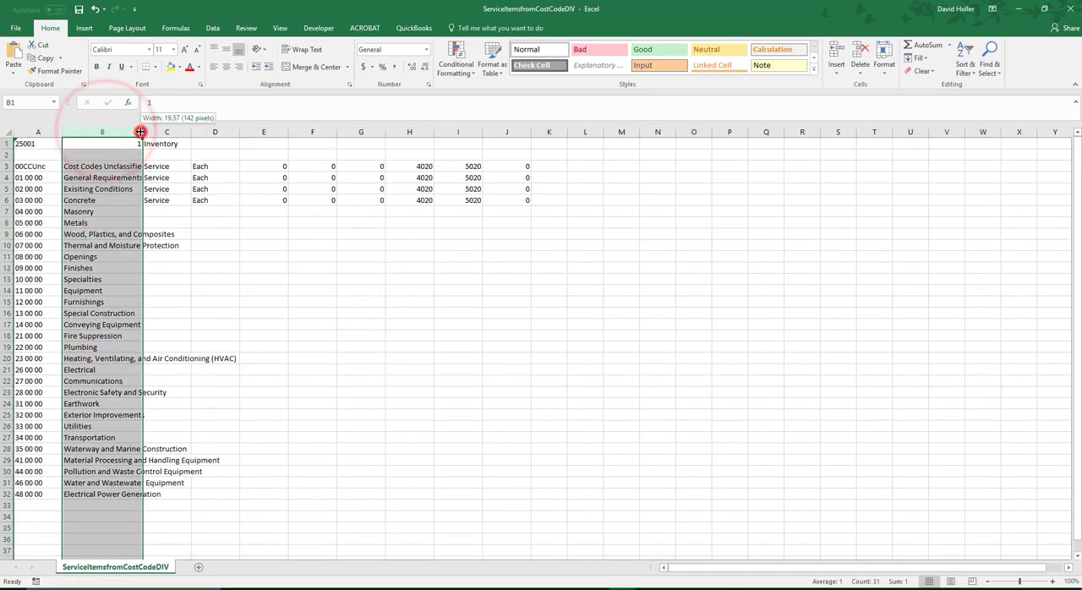
{"action": "double_click", "coordinate": [140, 132]}
- Fill the Concrete row's values in columns C to J down through row 32
{"action": "left_click", "coordinate": [259, 203]}
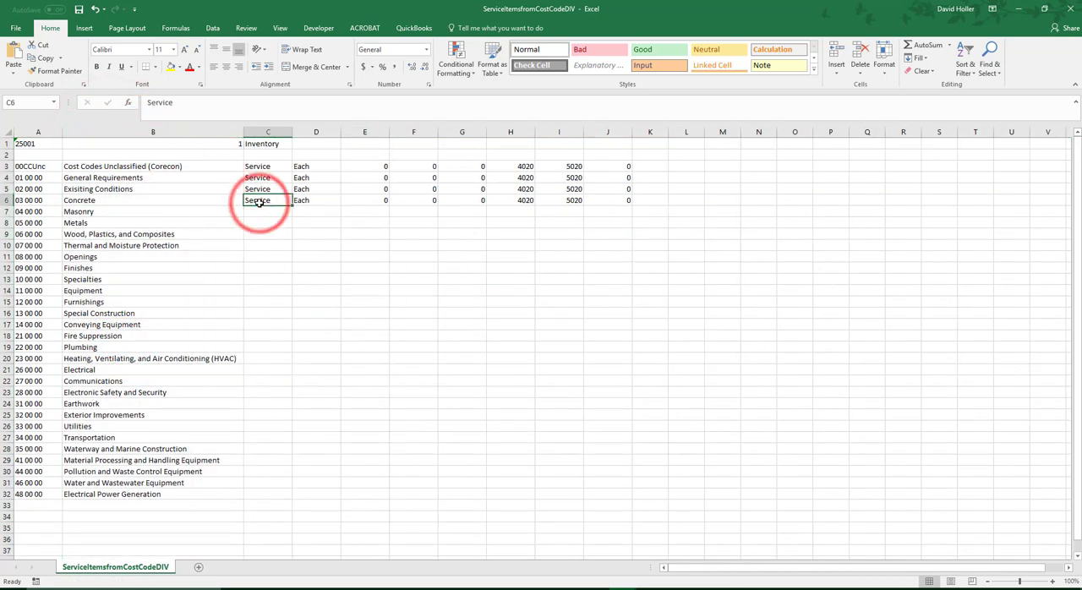
{"action": "left_click_drag", "start_coordinate": [262, 167], "coordinate": [617, 494]}
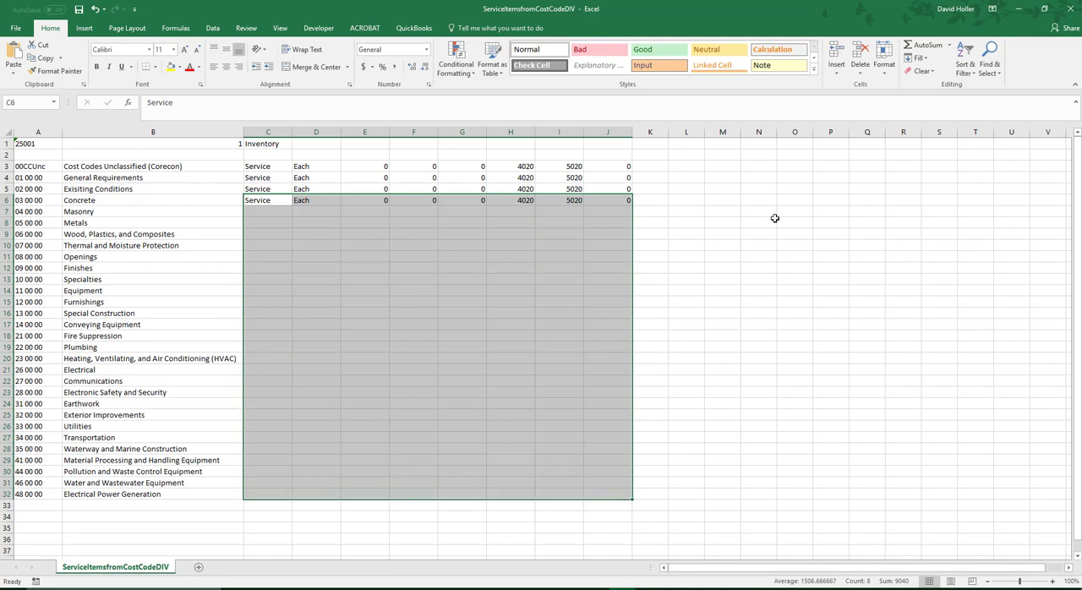
{"action": "left_click", "coordinate": [917, 57]}
{"action": "left_click", "coordinate": [927, 84]}
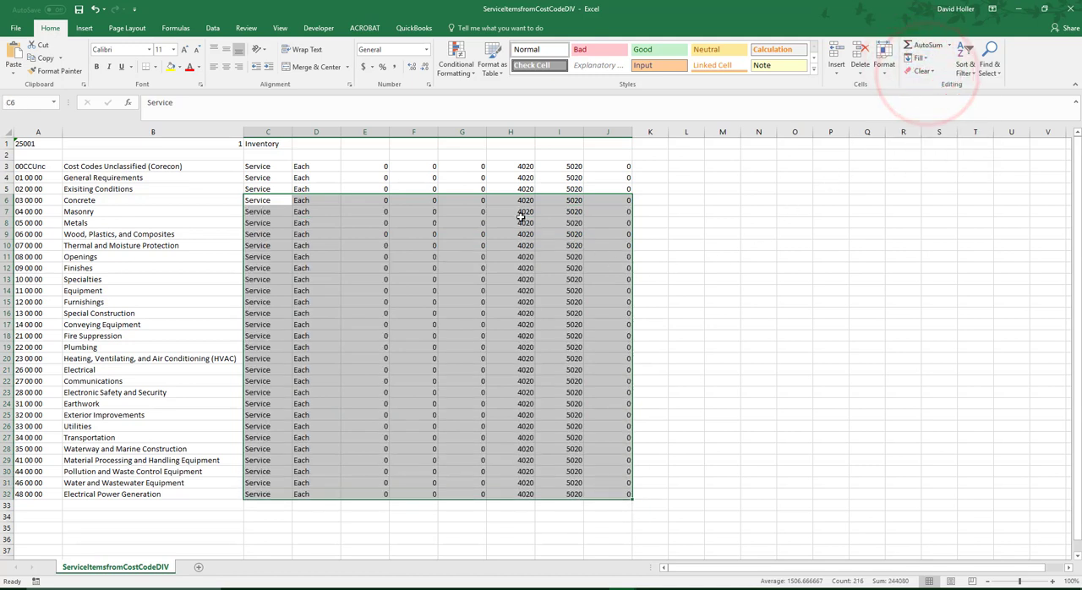
{"action": "left_click", "coordinate": [524, 360]}
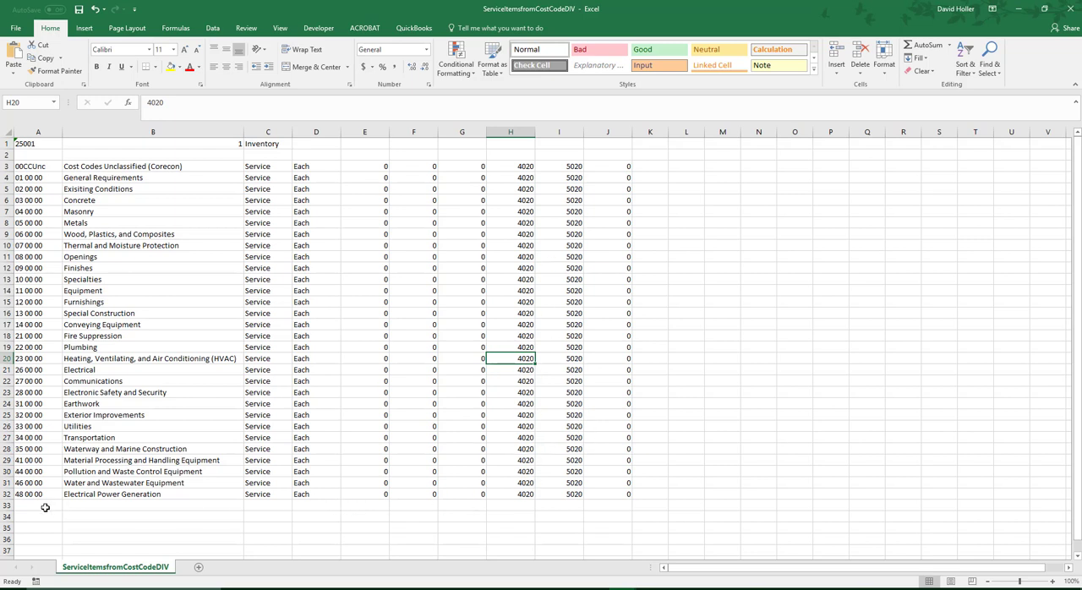
- Delete rows 27 to 32, covering the Transportation through Electrical Power Generation divisions
{"action": "left_click", "coordinate": [44, 507]}
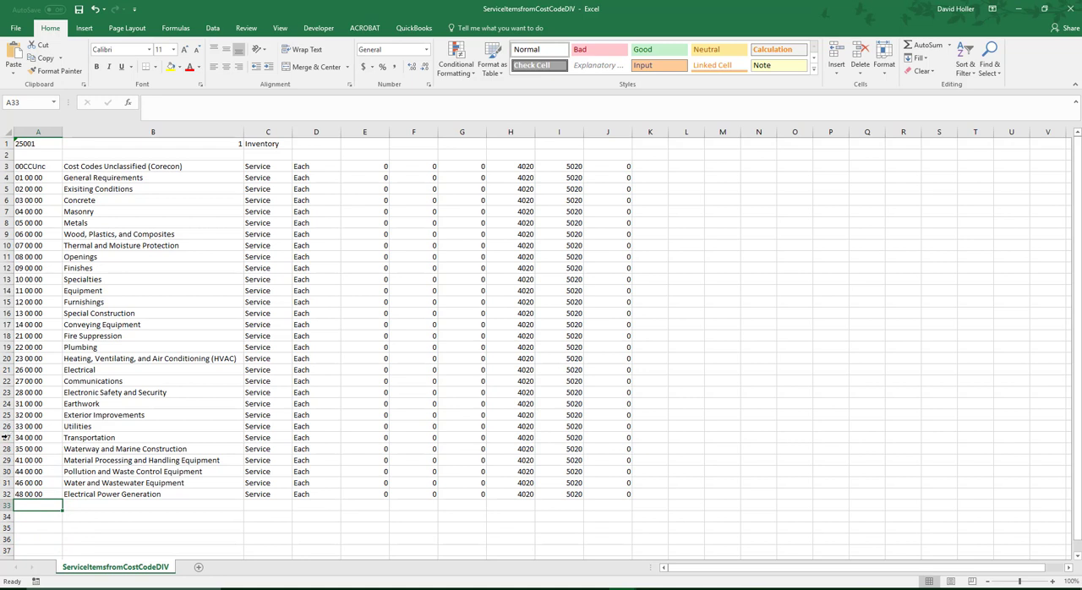
{"action": "left_click_drag", "start_coordinate": [7, 437], "coordinate": [6, 497]}
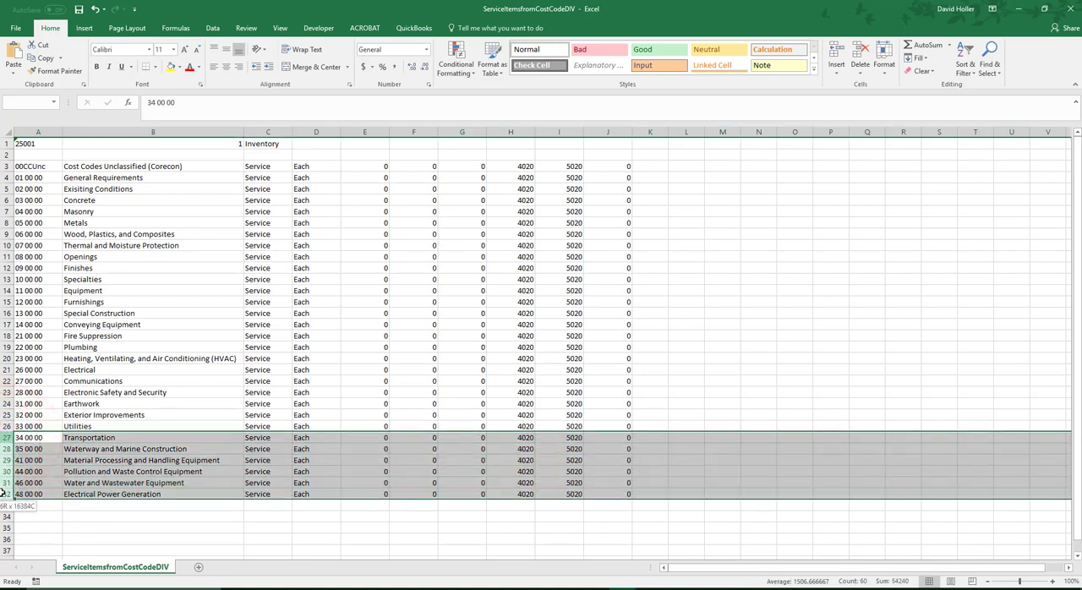
{"action": "right_click", "coordinate": [81, 463]}
{"action": "left_click", "coordinate": [110, 384]}
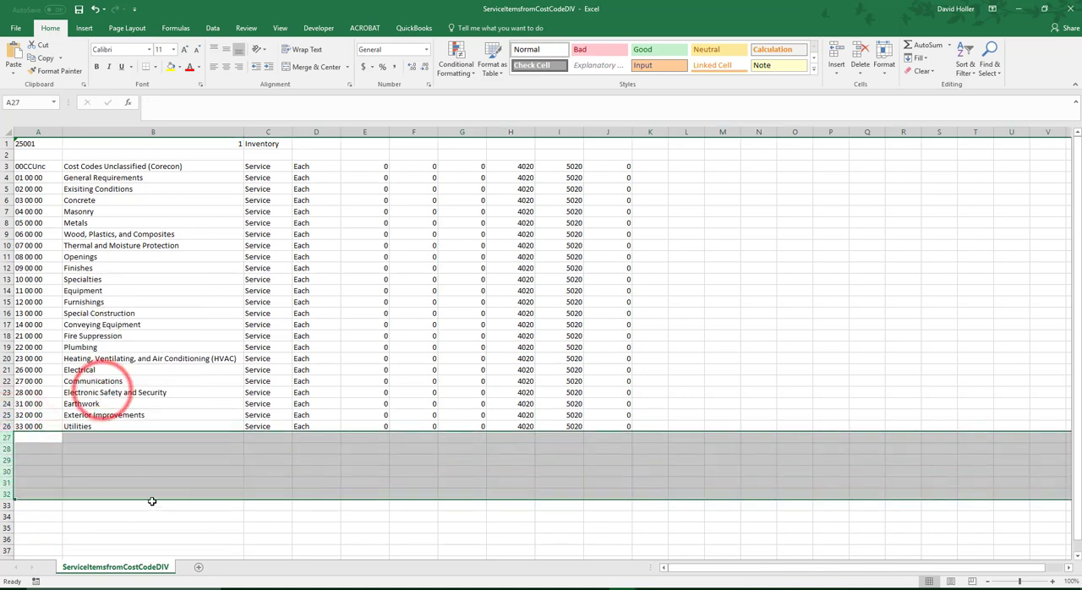
{"action": "left_click", "coordinate": [145, 437]}
- Add an item in row 27 with the code 00MAT in column A and the description Materials in column B
{"action": "left_click", "coordinate": [32, 437]}
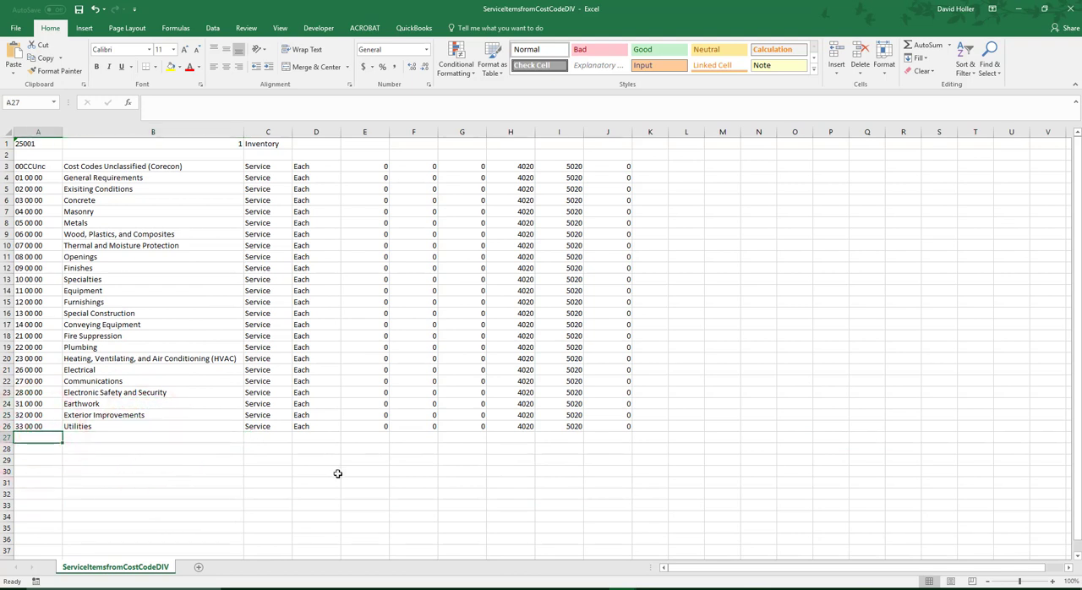
{"action": "type", "text": "00"}
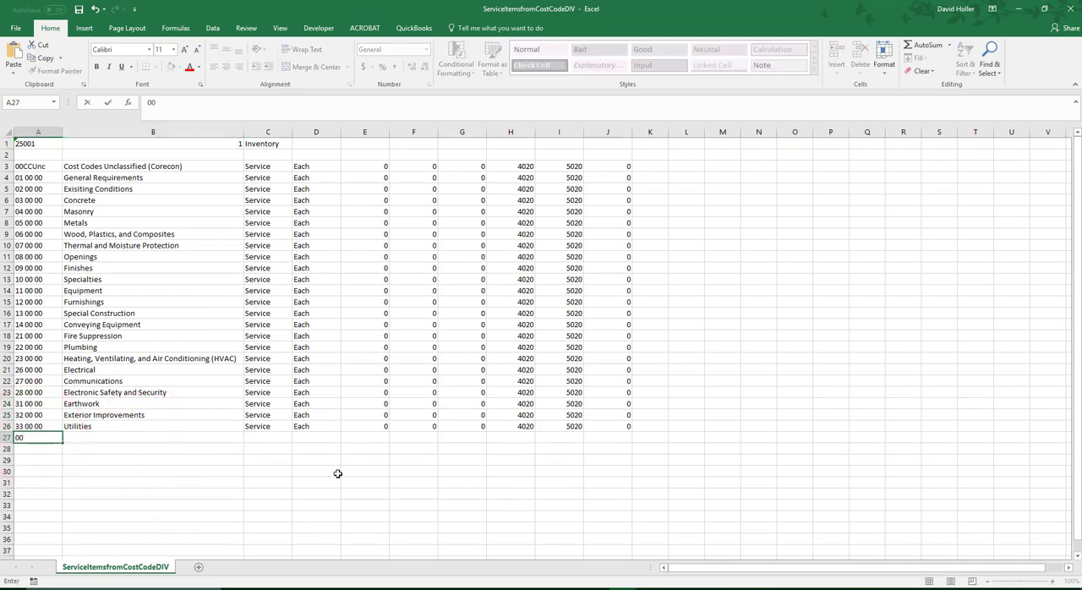
{"action": "type", "text": "MAT"}
{"action": "key", "text": "Return"}
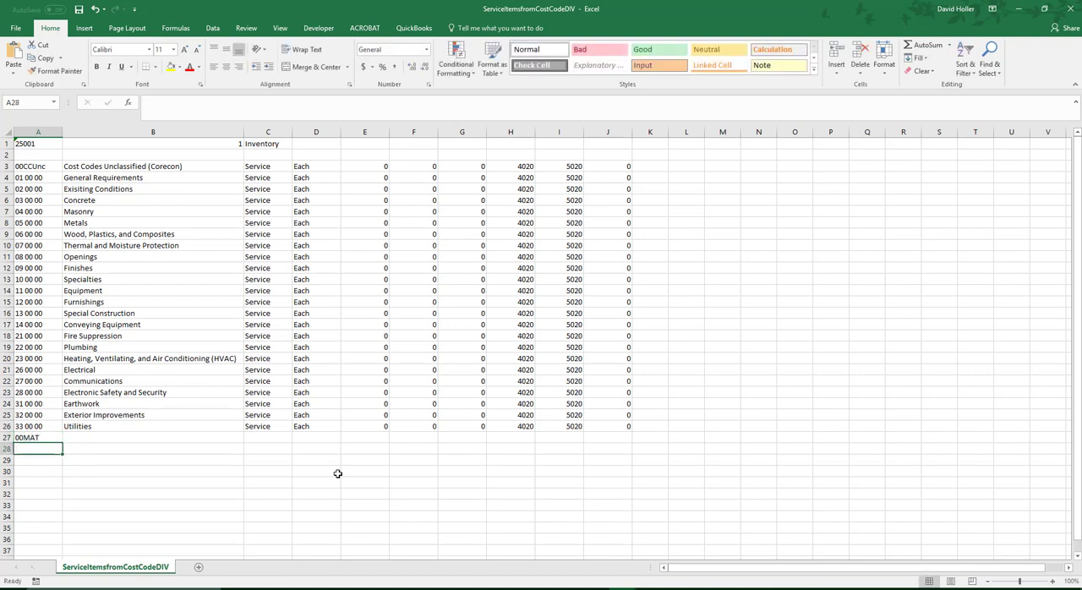
{"action": "type", "text": "00"}
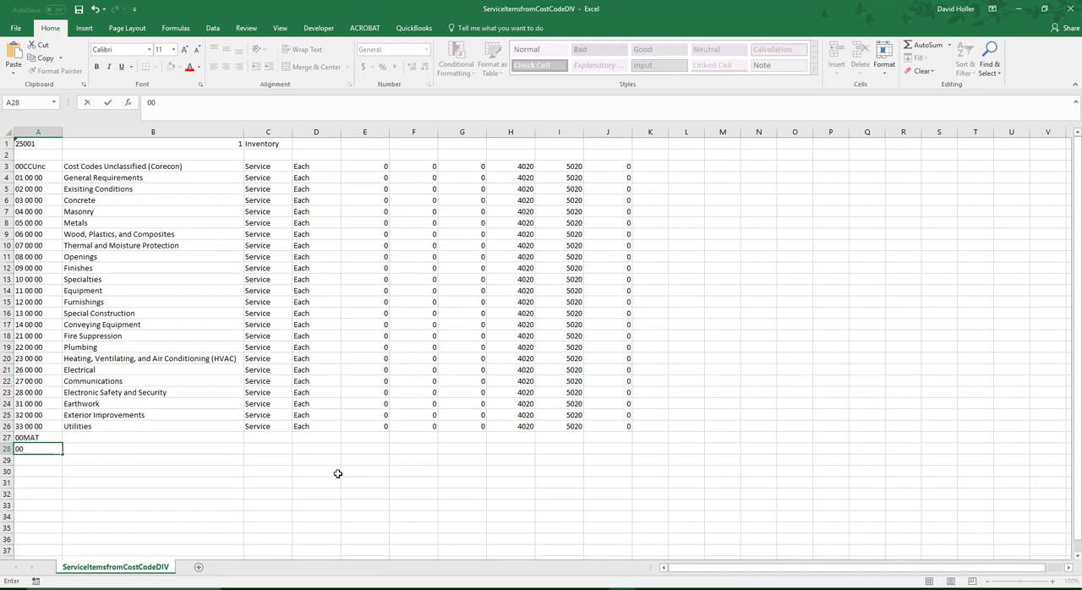
{"action": "key", "text": "Up"}
{"action": "key", "text": "Right"}
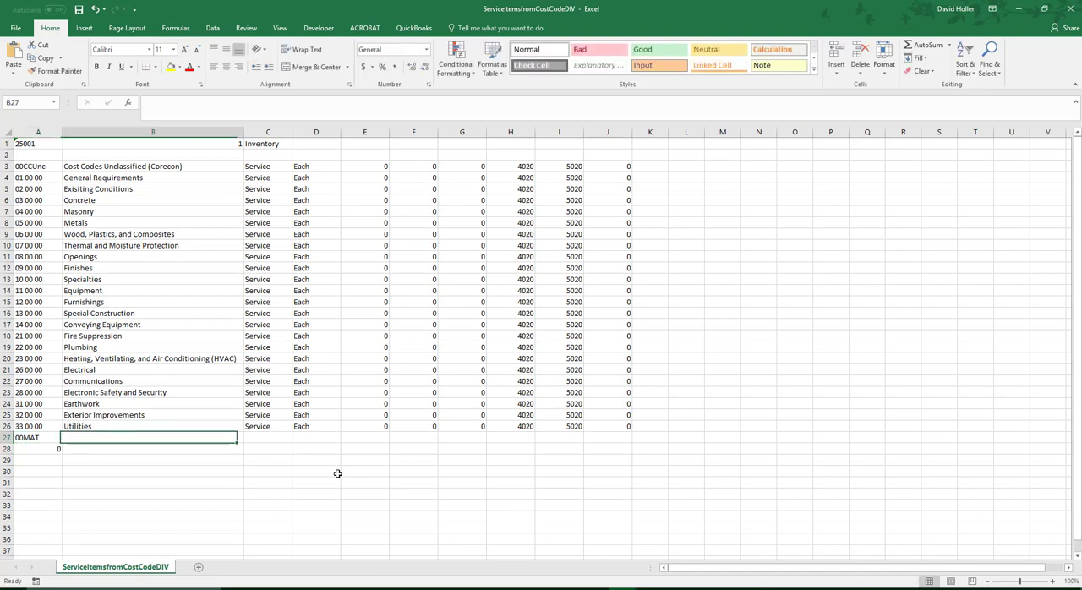
{"action": "type", "text": "Material"}
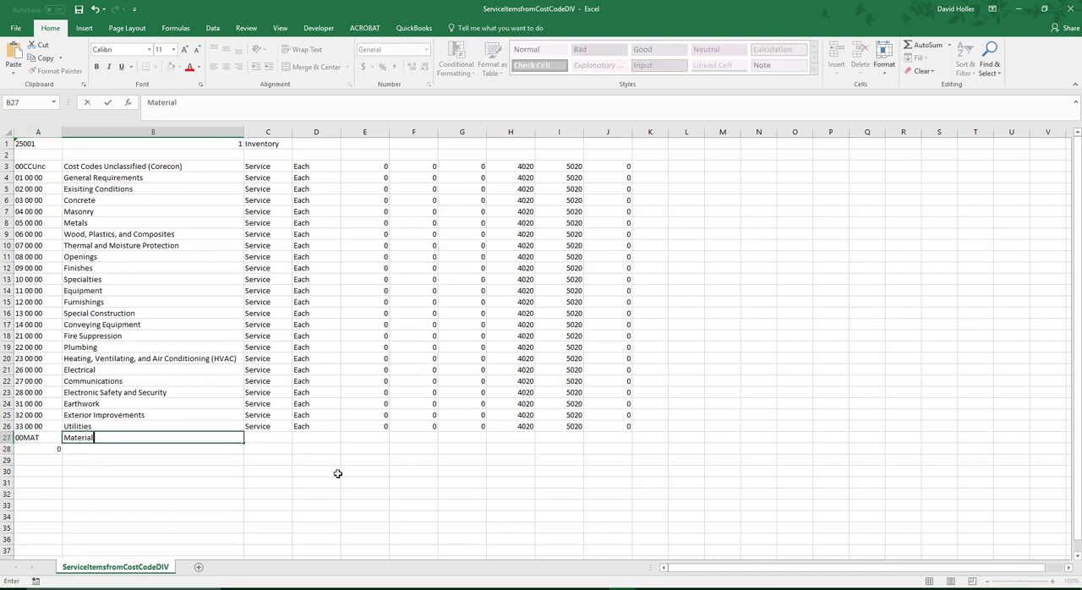
{"action": "type", "text": "s"}
{"action": "key", "text": "Return"}
- Add an item in row 28 with the code 00LAB and the description Labor
{"action": "key", "text": "Left"}
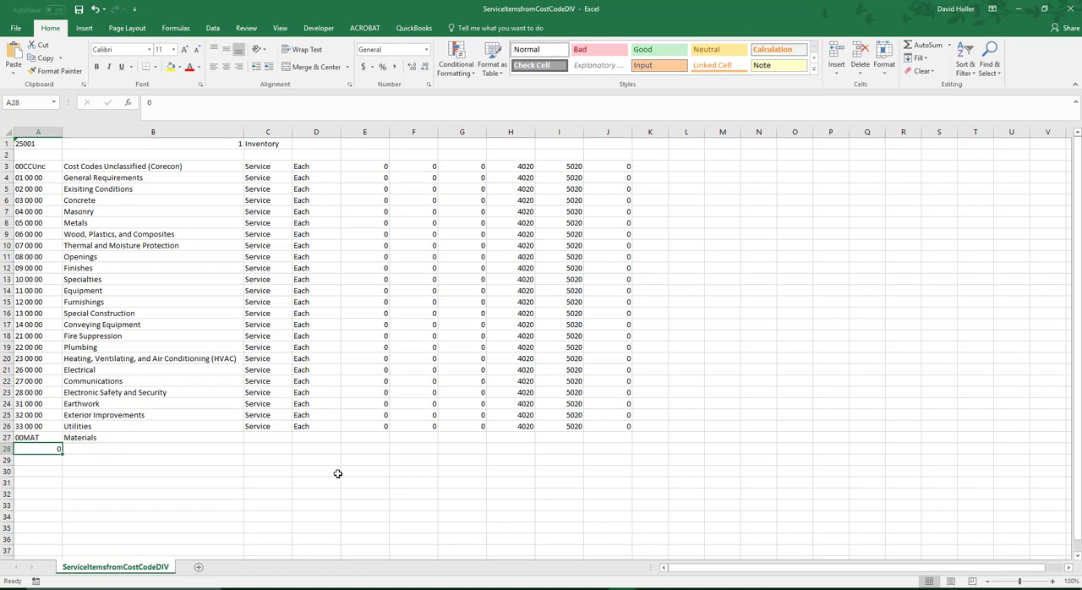
{"action": "type", "text": "00LAB"}
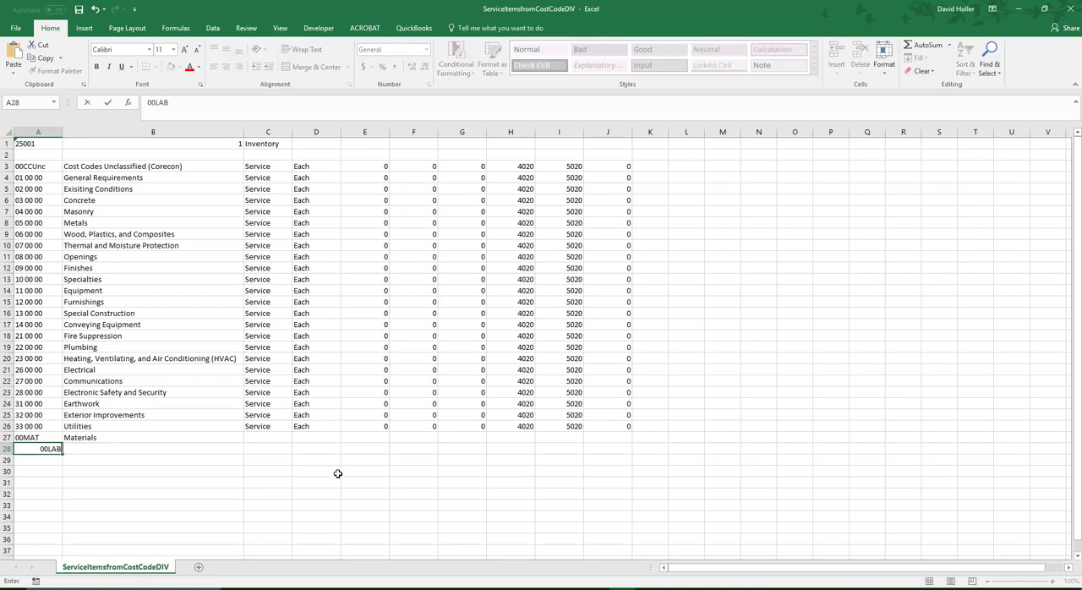
{"action": "key", "text": "Tab"}
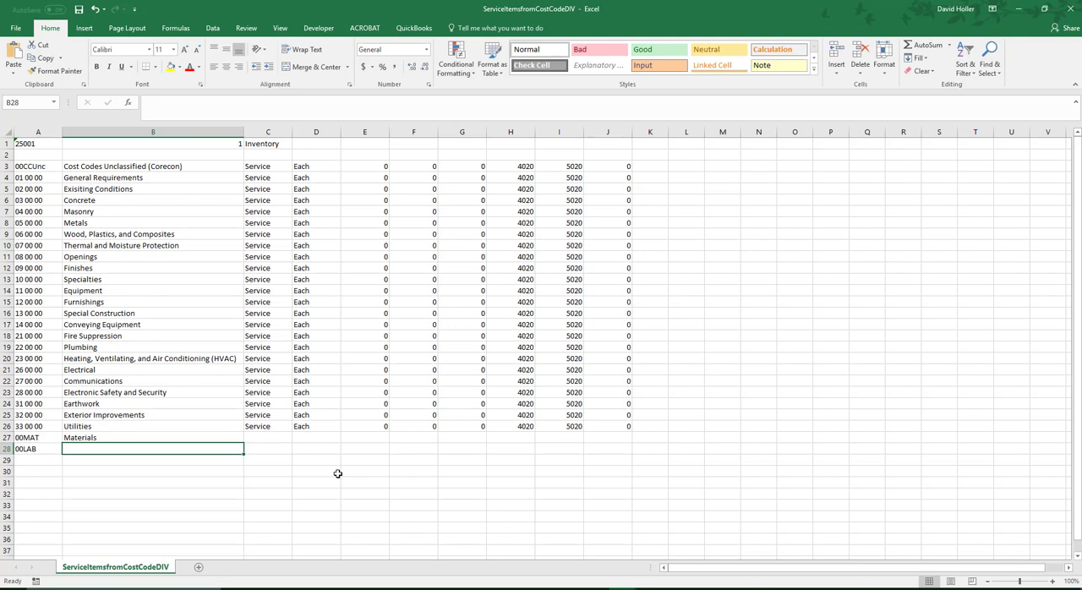
{"action": "type", "text": "Labor"}
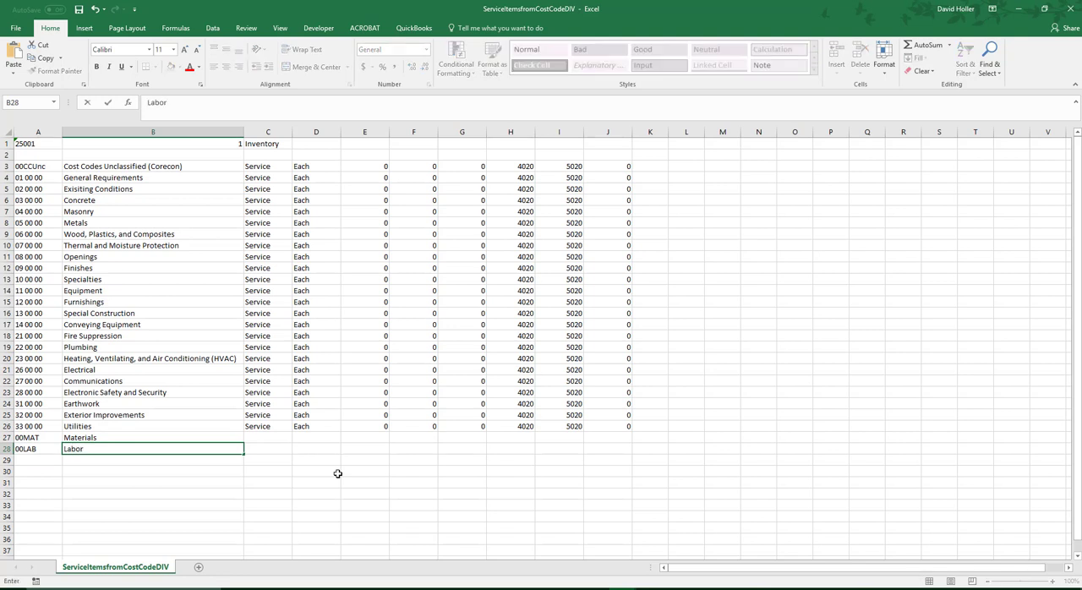
- Change the descriptions of the 00MAT and 00LAB items to Material Costs and Labor Costs
{"action": "key", "text": "Up"}
{"action": "type", "text": "Mater"}
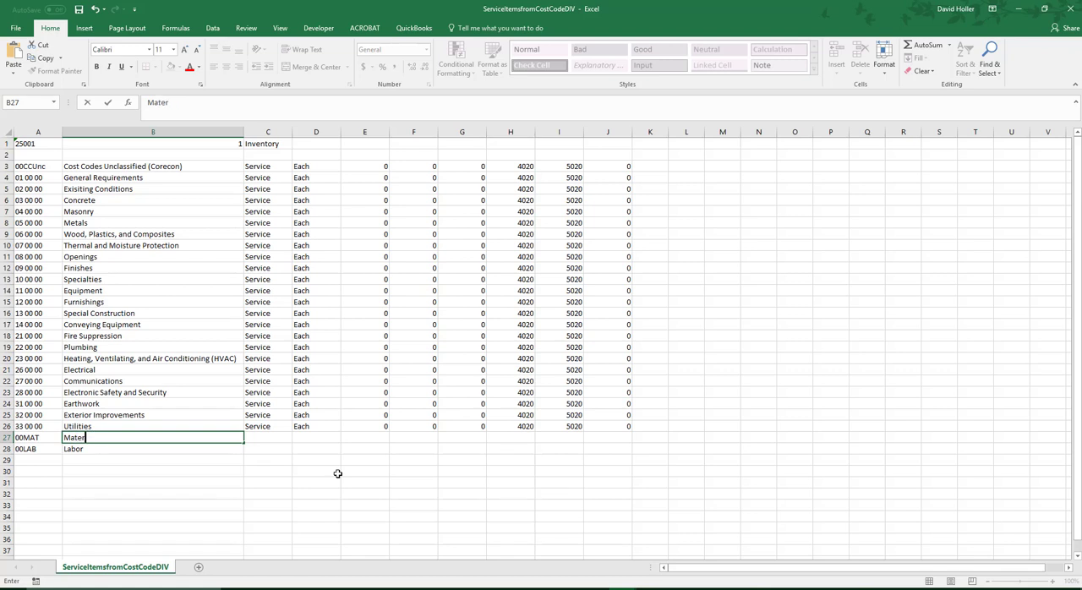
{"action": "type", "text": "ial Costs"}
{"action": "key", "text": "Return"}
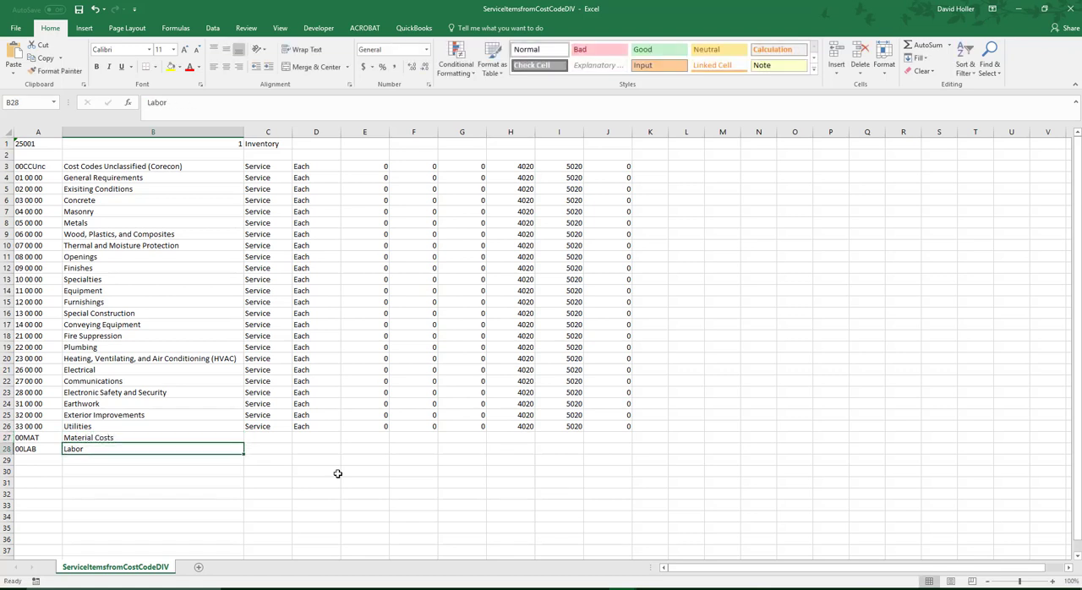
{"action": "type", "text": "Labor"}
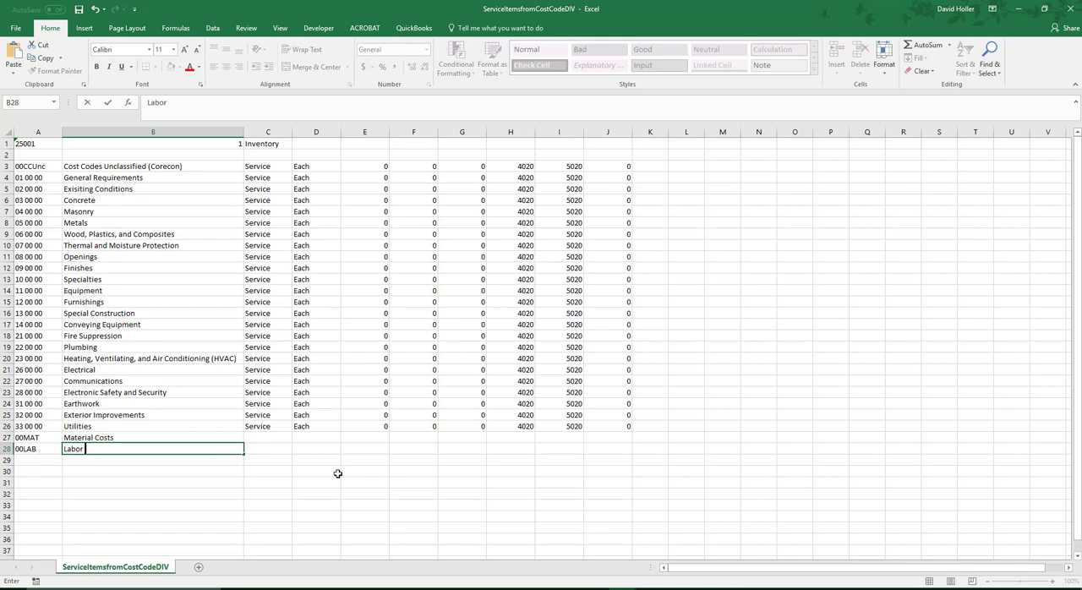
{"action": "type", "text": " Costs"}
{"action": "key", "text": "Return"}
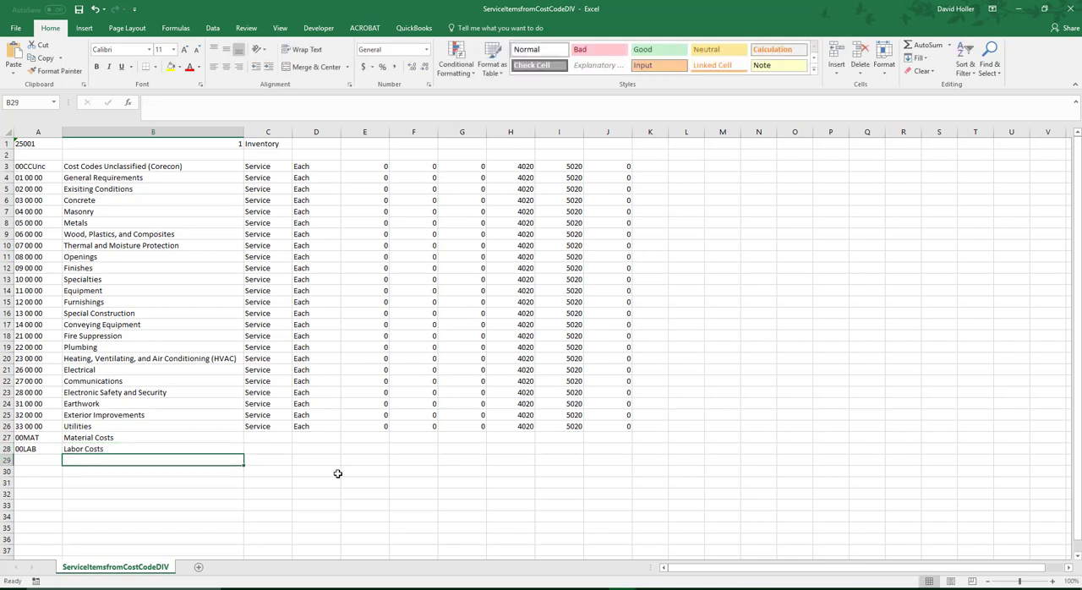
- Enter the descriptions Equipment Costs, Subcontractor Costs and Other Costs in cells B29 to B31
{"action": "type", "text": "Equipment"}
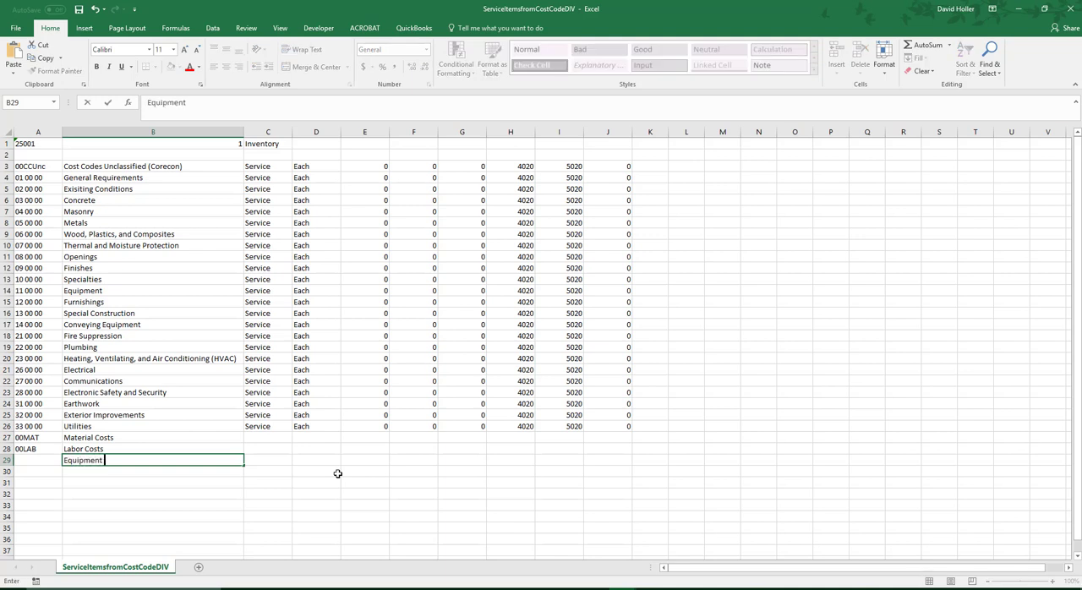
{"action": "type", "text": " Costs"}
{"action": "key", "text": "Return"}
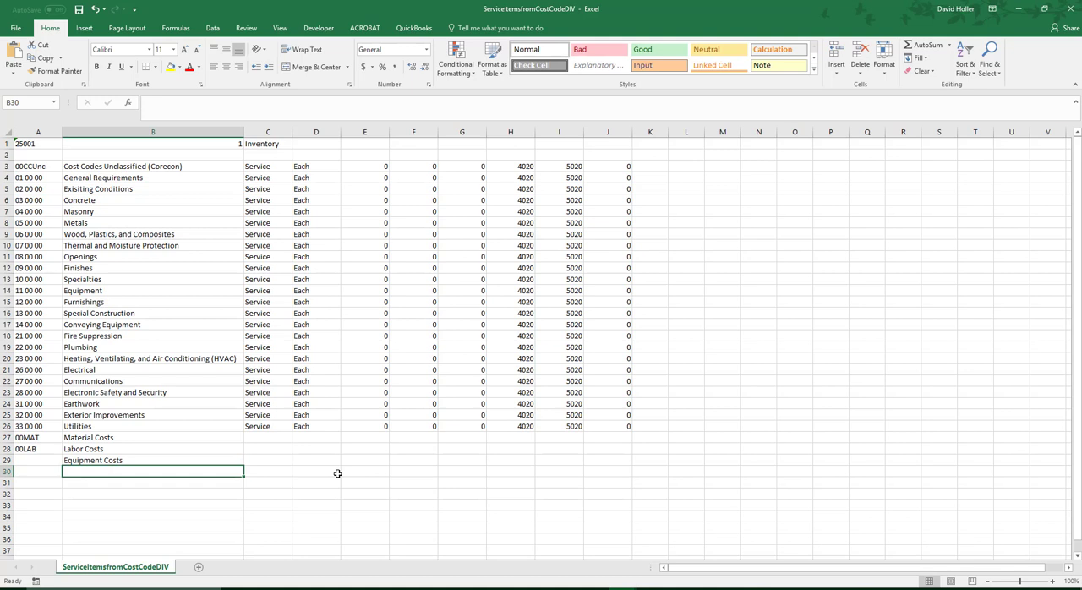
{"action": "type", "text": "Sub"}
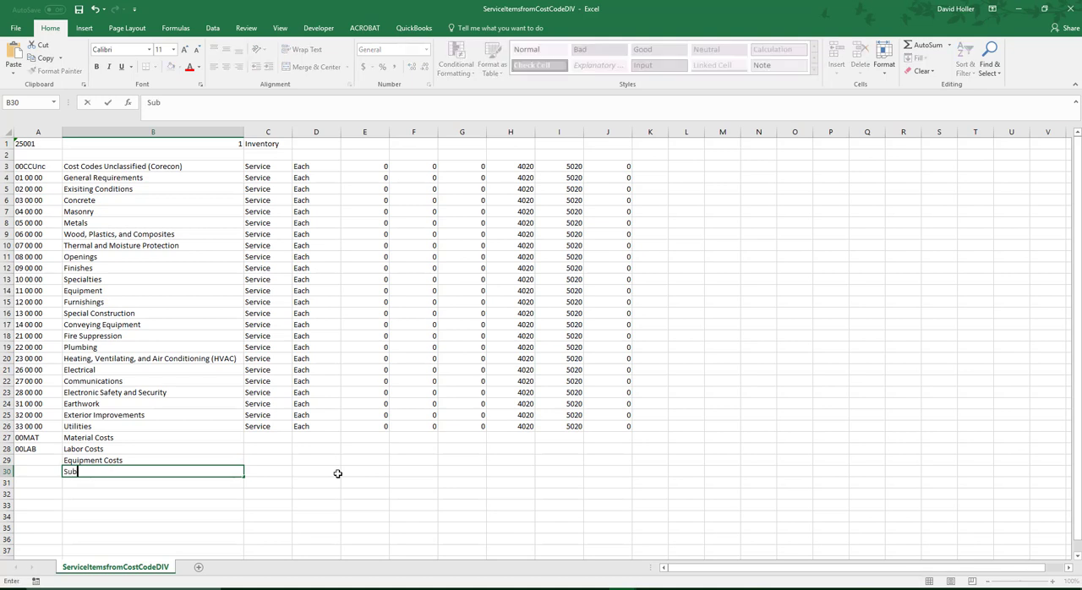
{"action": "type", "text": "contractor "}
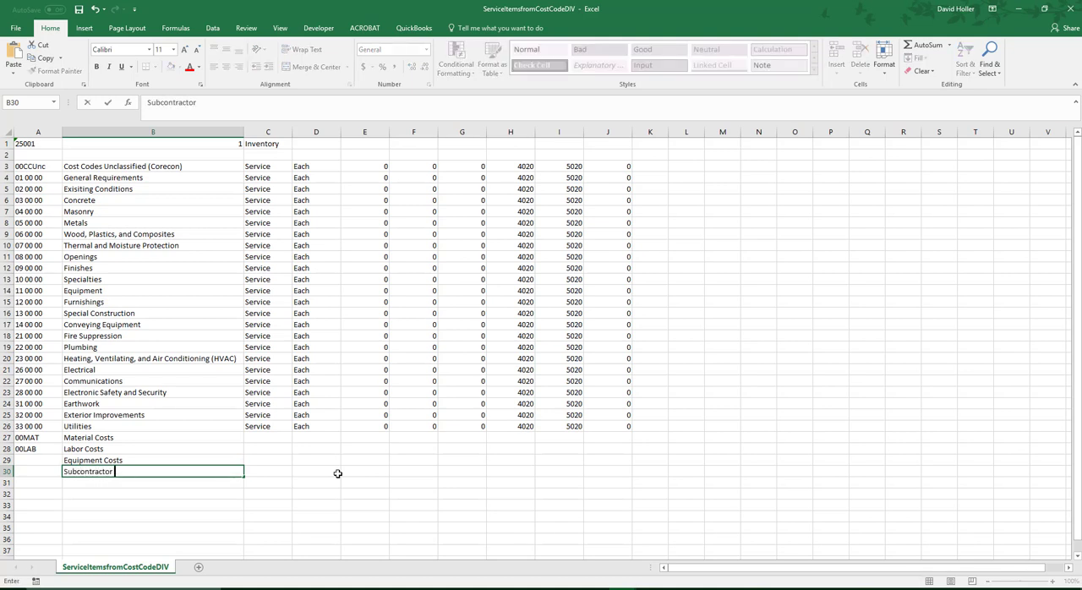
{"action": "type", "text": "Costs"}
{"action": "key", "text": "Return"}
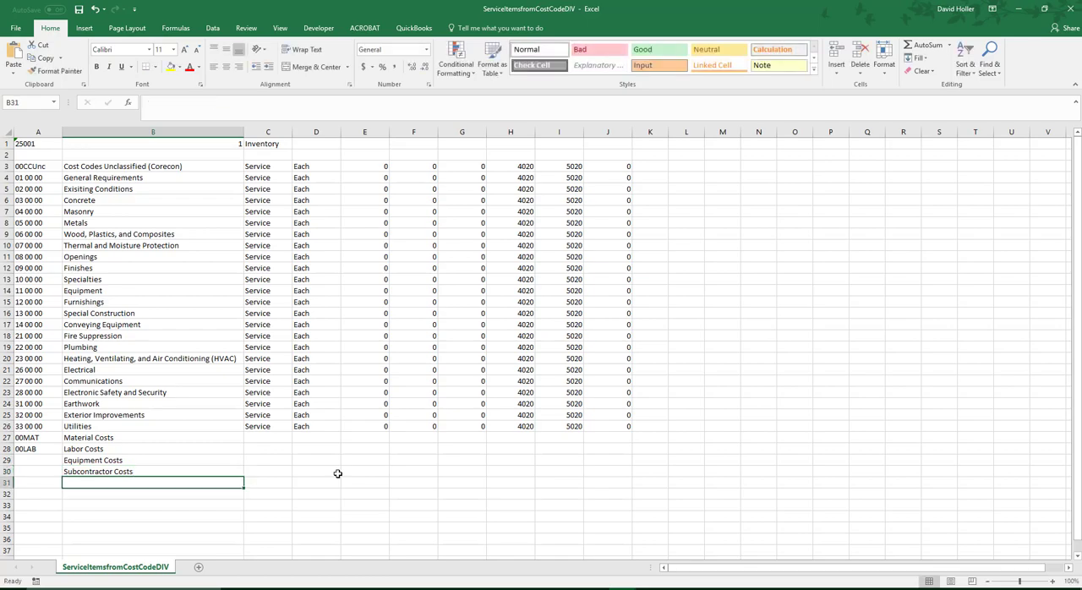
{"action": "type", "text": "Other Costs"}
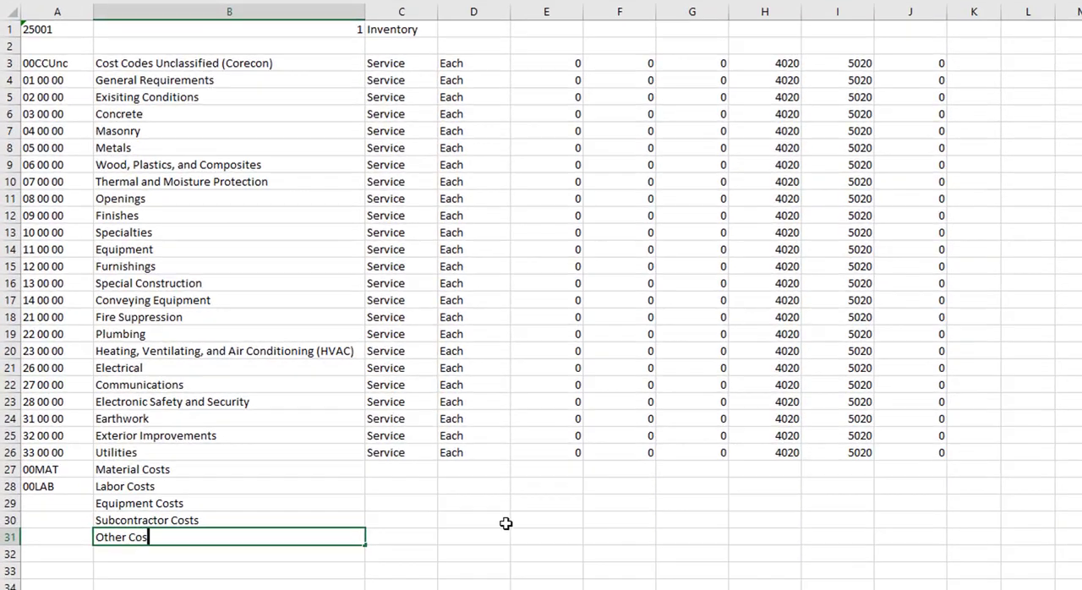
{"action": "key", "text": "Return"}
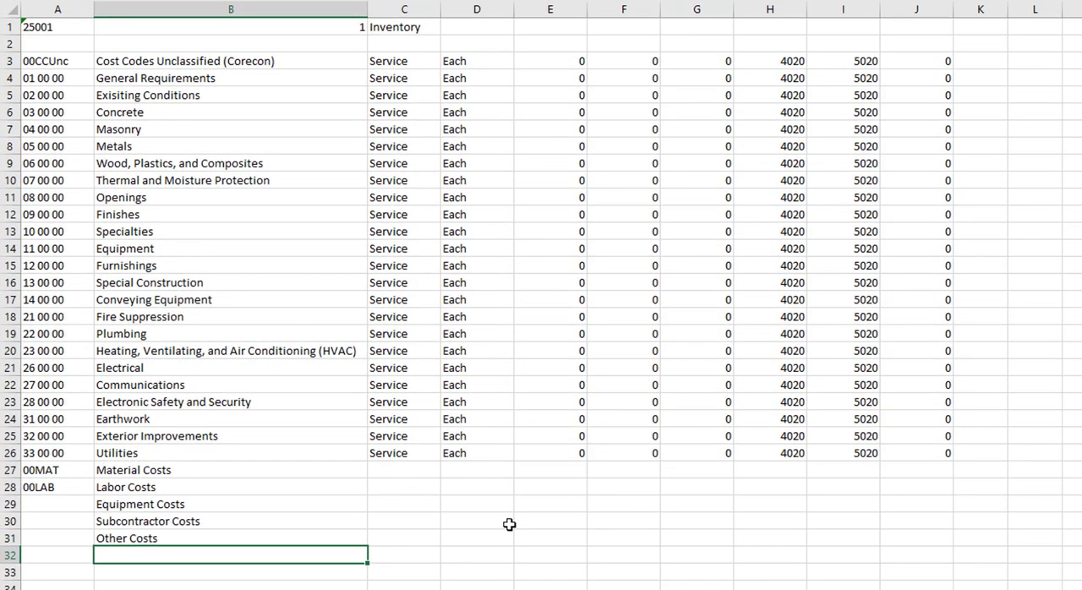
- Enter the item code 00EQU in column A for Equipment Costs
{"action": "key", "text": "Up"}
{"action": "key", "text": "Up"}
{"action": "key", "text": "Up"}
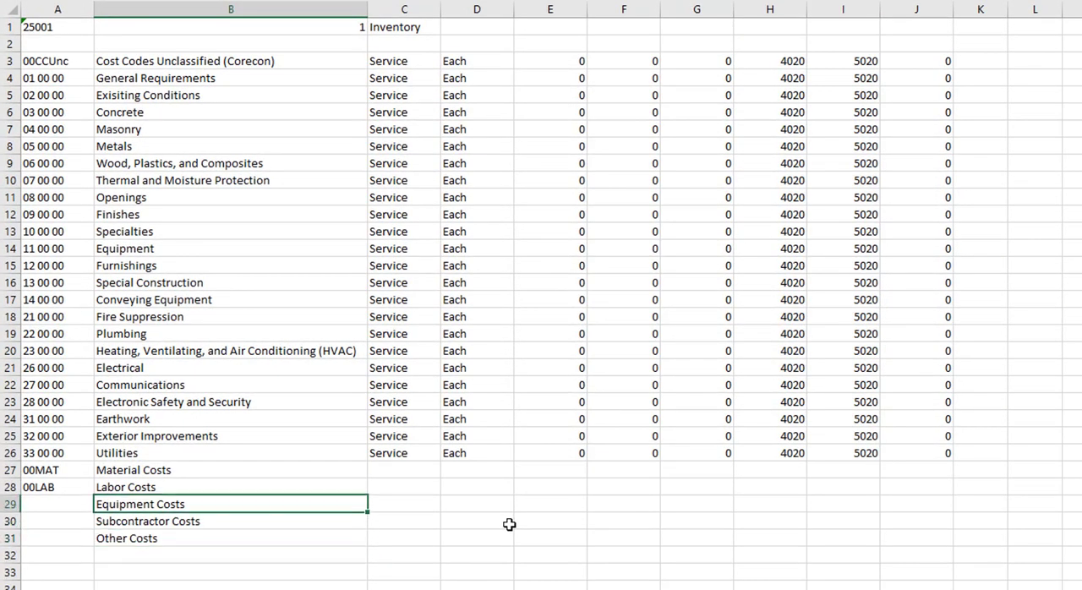
{"action": "key", "text": "Up"}
{"action": "key", "text": "Down"}
{"action": "key", "text": "Left"}
{"action": "key", "text": "Left"}
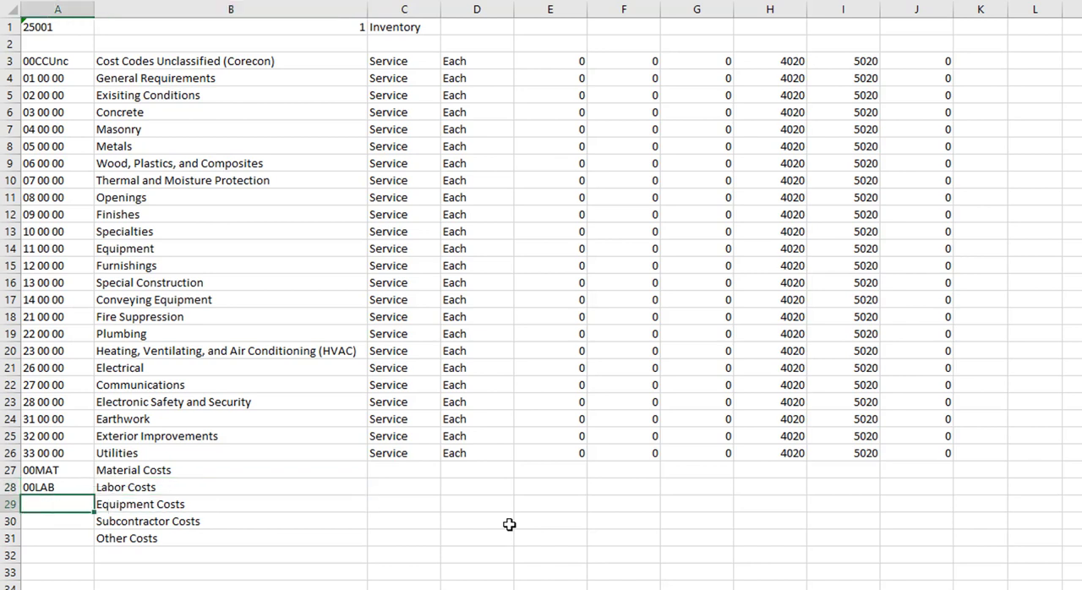
{"action": "type", "text": "00"}
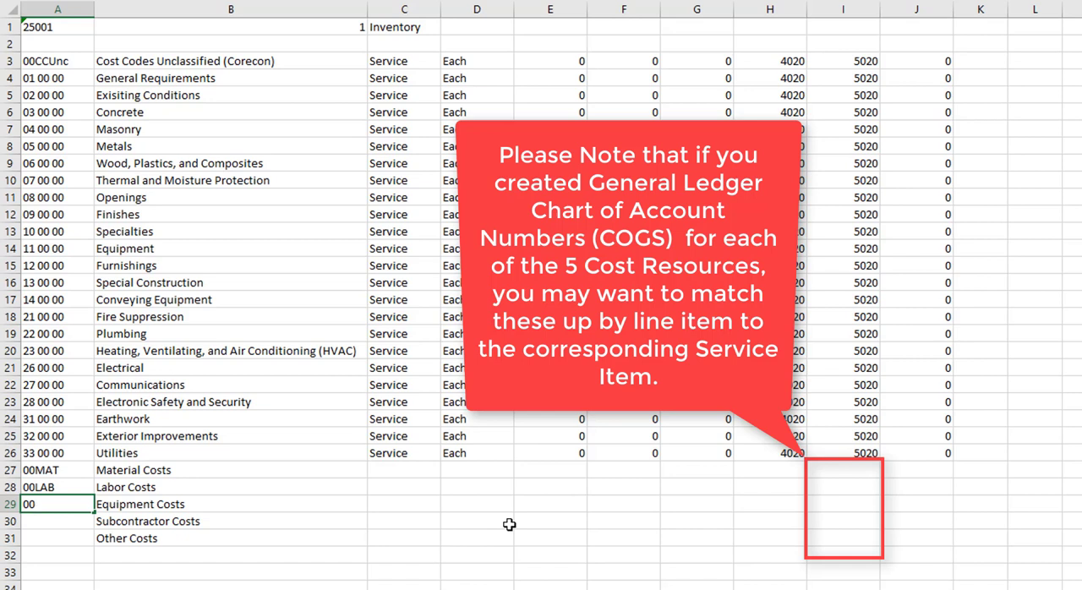
{"action": "type", "text": "q"}
{"action": "key", "text": "BackSpace"}
{"action": "type", "text": "QU"}
{"action": "key", "text": "Return"}
- Enter the item codes 00SUB for Subcontractor Costs and 00OTH for Other Costs
{"action": "type", "text": "00"}
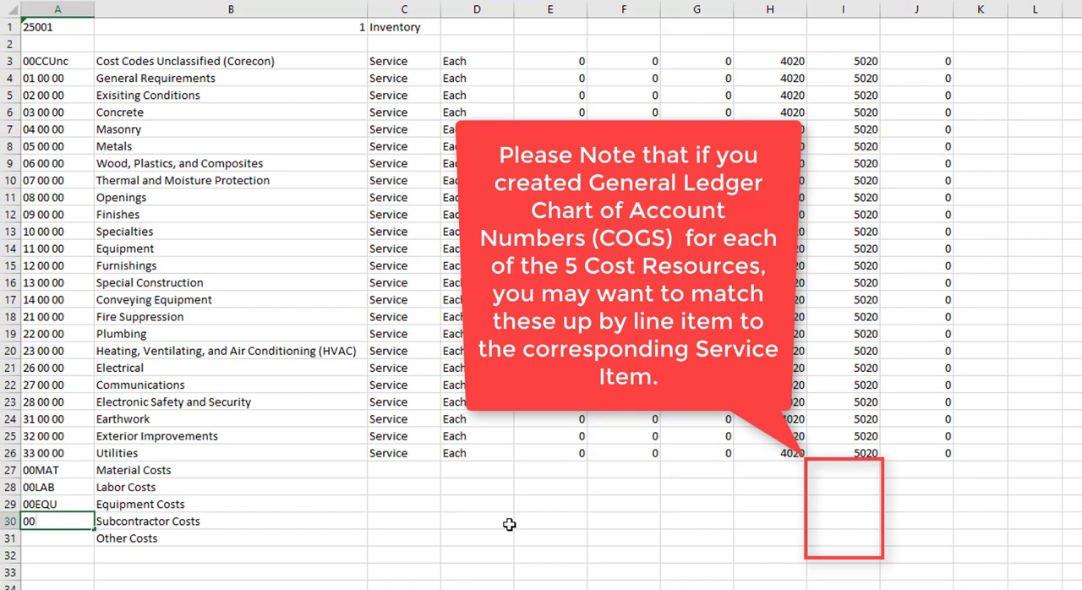
{"action": "type", "text": "SUB"}
{"action": "key", "text": "Return"}
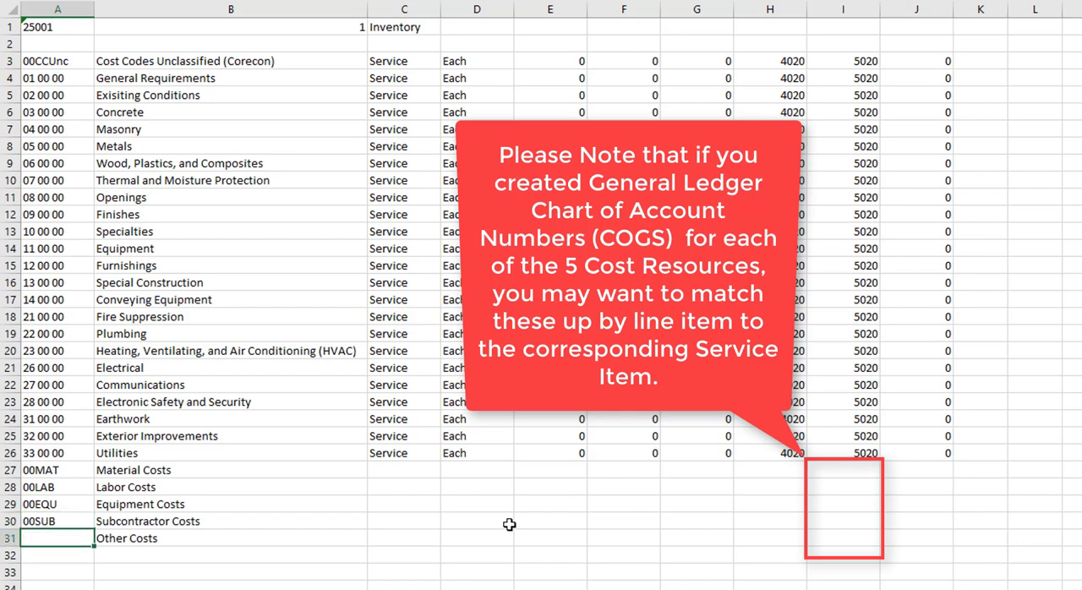
{"action": "type", "text": "00"}
{"action": "type", "text": "OTD"}
{"action": "type", "text": "H"}
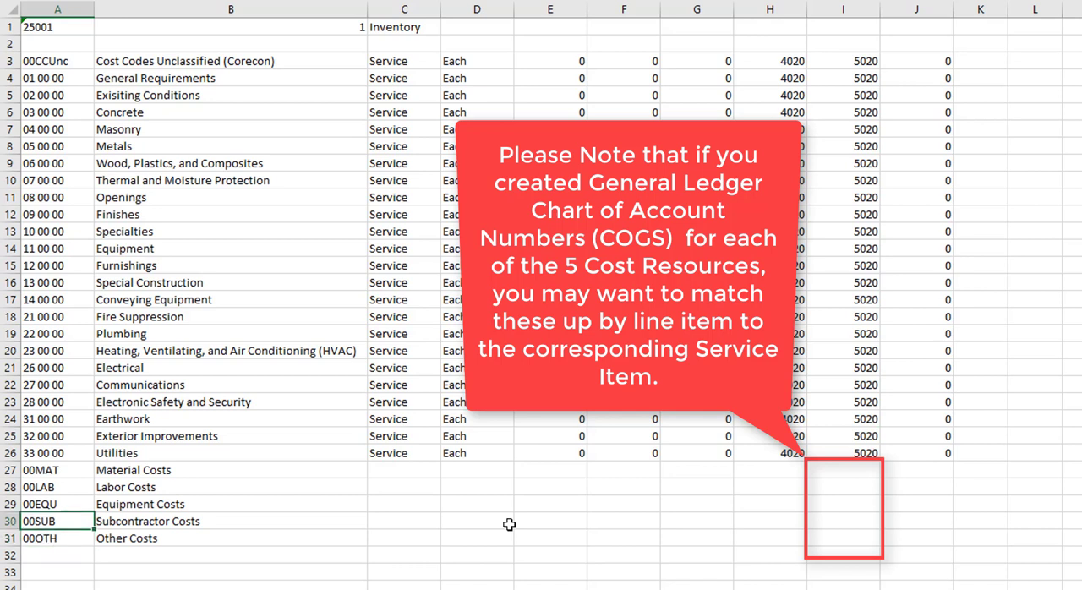
- Fill the Utilities row's values in columns C to J down through the Other Costs item in row 31
{"action": "key", "text": "Tab"}
{"action": "key", "text": "Tab"}
{"action": "key", "text": "Tab"}
{"action": "key", "text": "Up"}
{"action": "key", "text": "Up"}
{"action": "key", "text": "Up"}
{"action": "key", "text": "Up"}
{"action": "key", "text": "Up"}
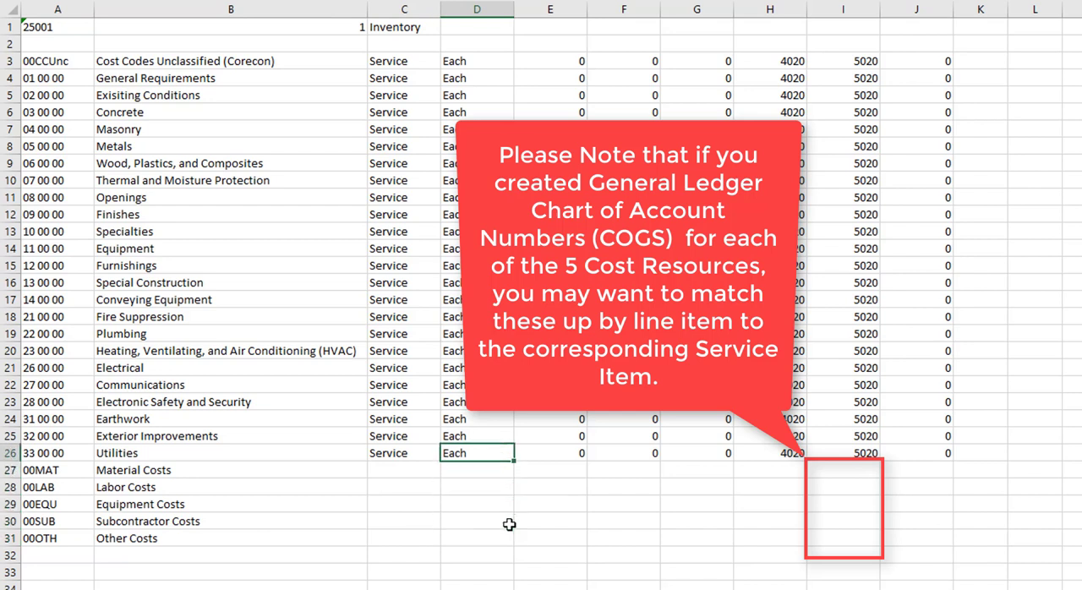
{"action": "key", "text": "Left"}
{"action": "key", "text": "shift+Right"}
{"action": "key", "text": "shift+Right"}
{"action": "key", "text": "shift+Right"}
{"action": "key", "text": "shift+Right"}
{"action": "key", "text": "shift+Right"}
{"action": "key", "text": "shift+Right"}
{"action": "key", "text": "shift+Right"}
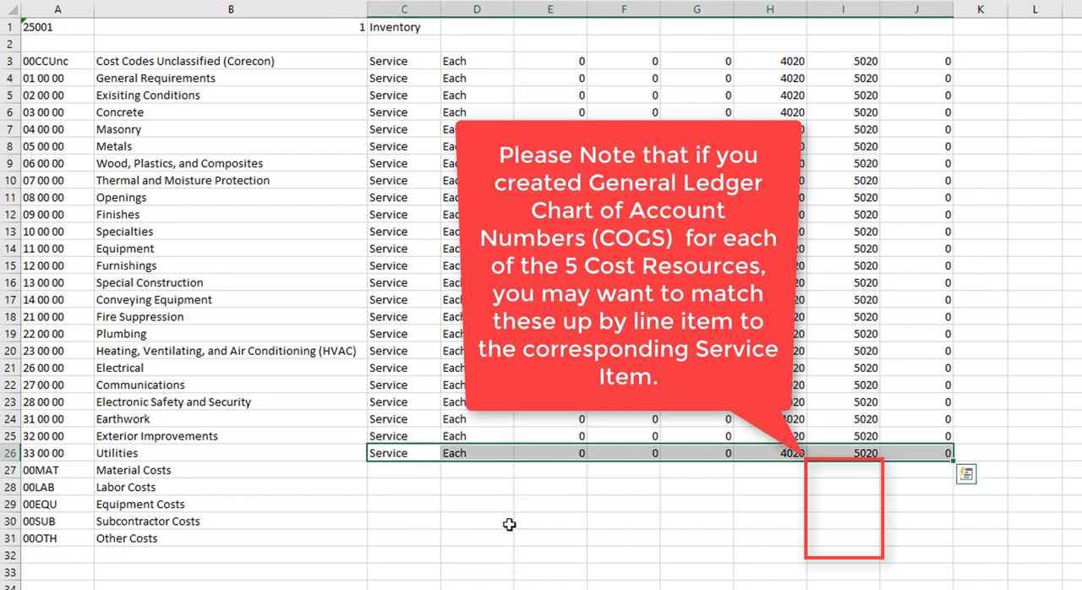
{"action": "key", "text": "shift+Down"}
{"action": "key", "text": "shift+Down"}
{"action": "key", "text": "shift+Down"}
{"action": "key", "text": "shift+Down"}
{"action": "key", "text": "shift+Down"}
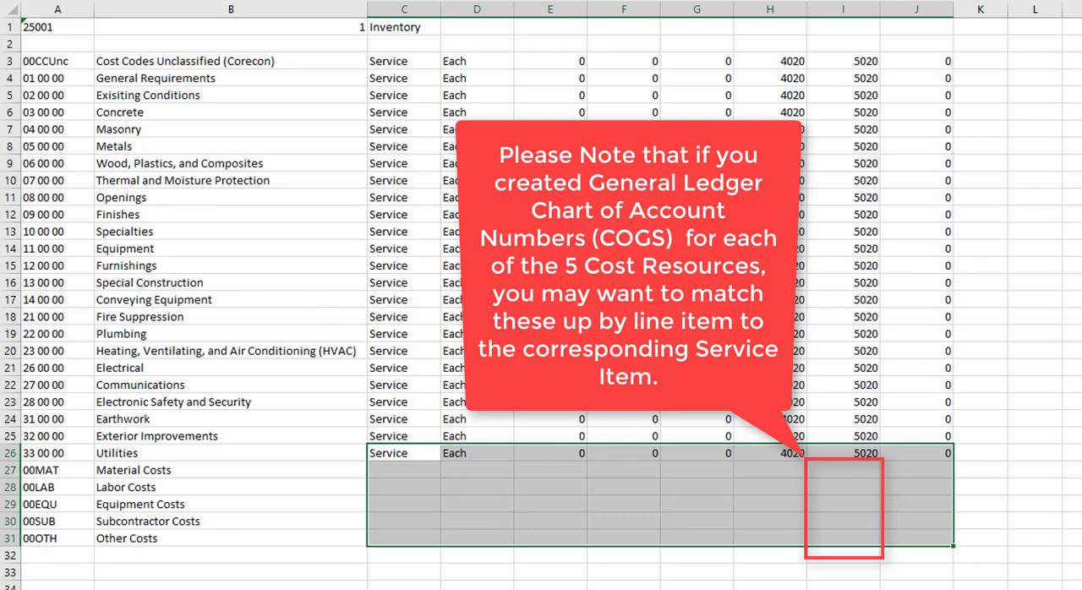
{"action": "key", "text": "ctrl+d"}
{"action": "left_click", "coordinate": [898, 580]}
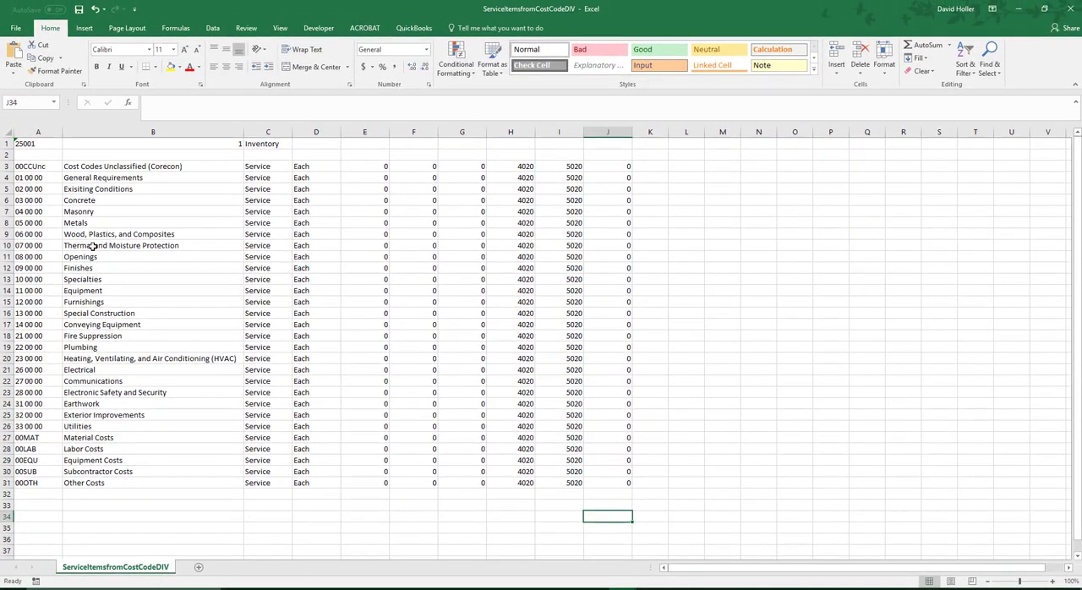
- Delete row 3, the Cost Codes Unclassified (Corecon) item
{"action": "left_click", "coordinate": [25, 143]}
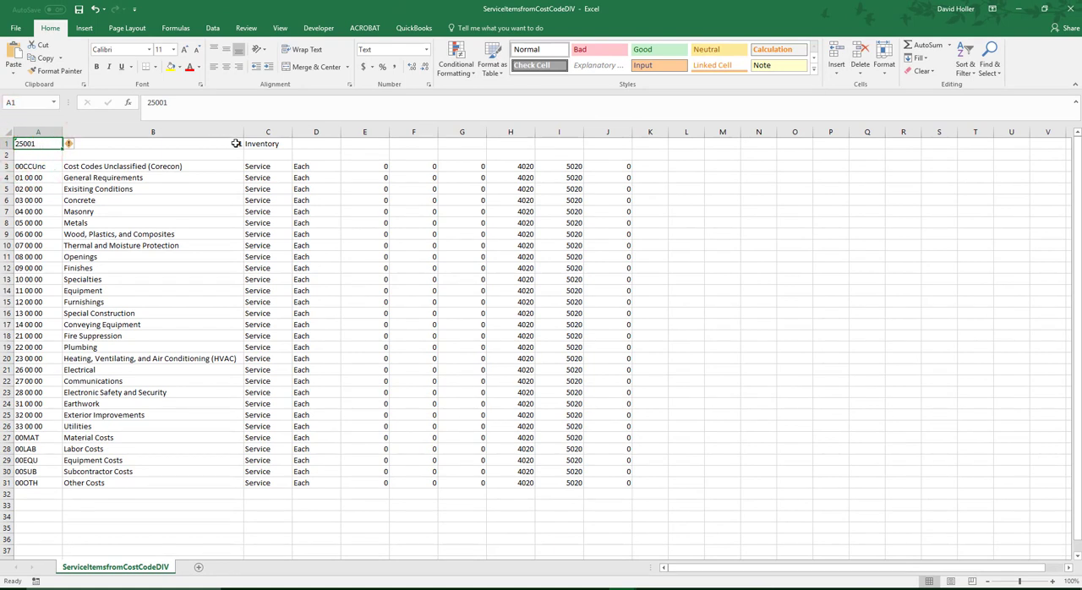
{"action": "left_click", "coordinate": [53, 169]}
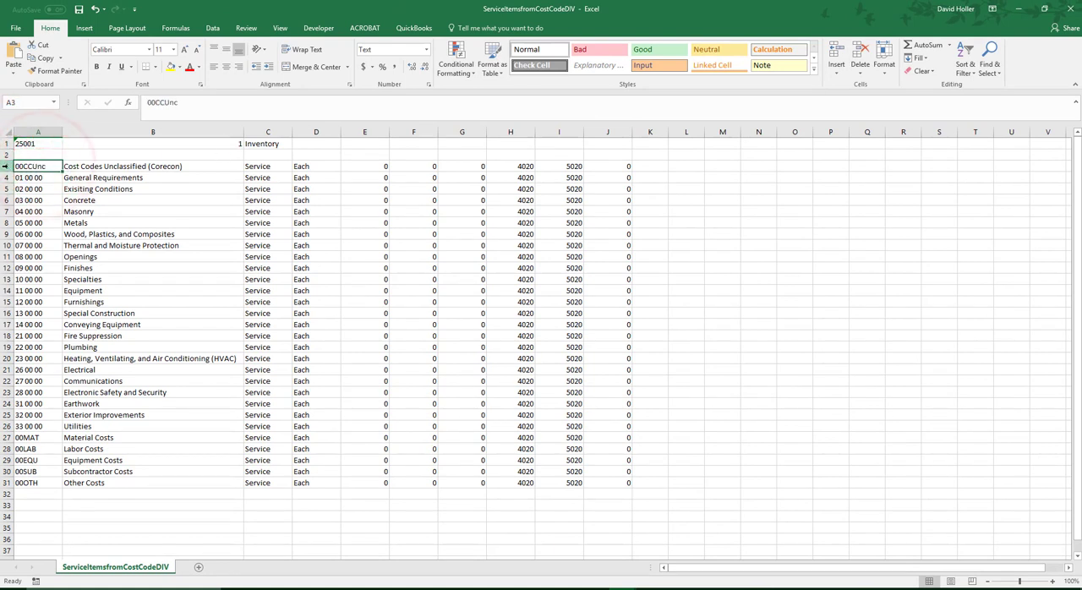
{"action": "left_click", "coordinate": [6, 166]}
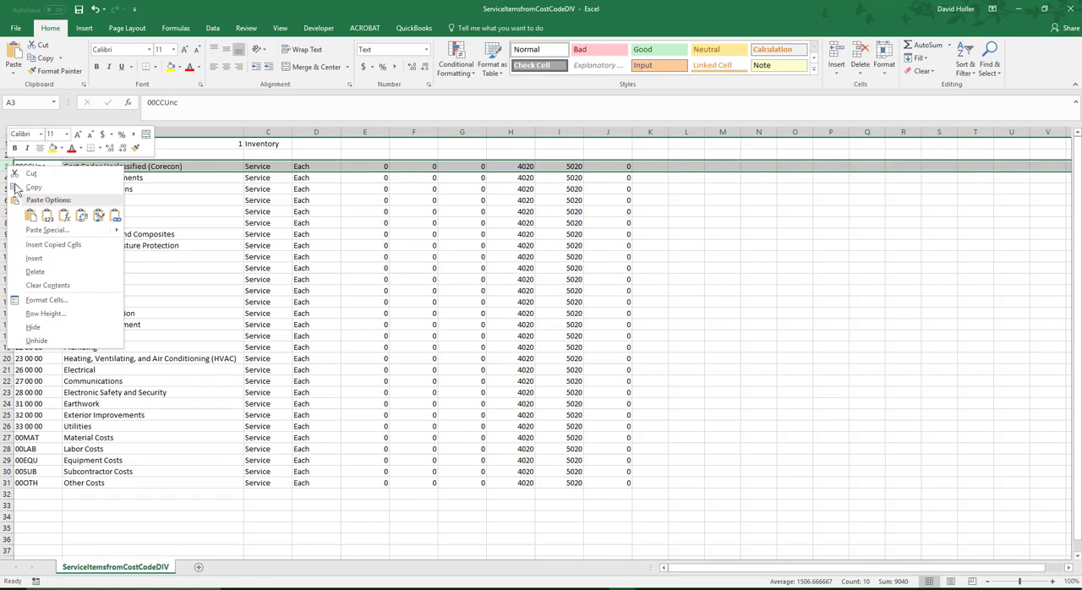
{"action": "left_click", "coordinate": [35, 271]}
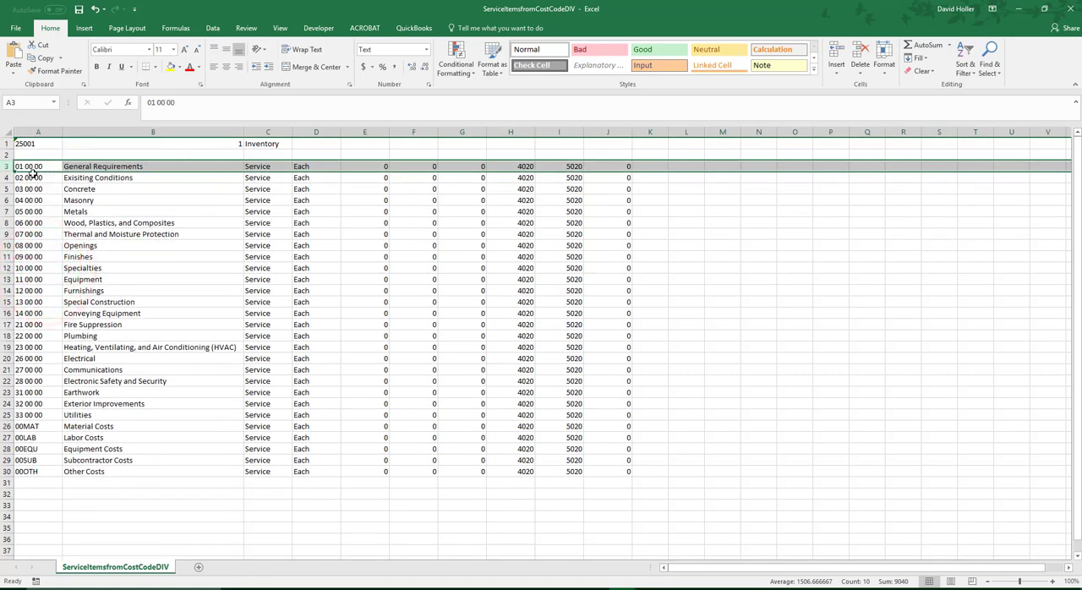
{"action": "left_click_drag", "start_coordinate": [30, 166], "coordinate": [32, 189]}
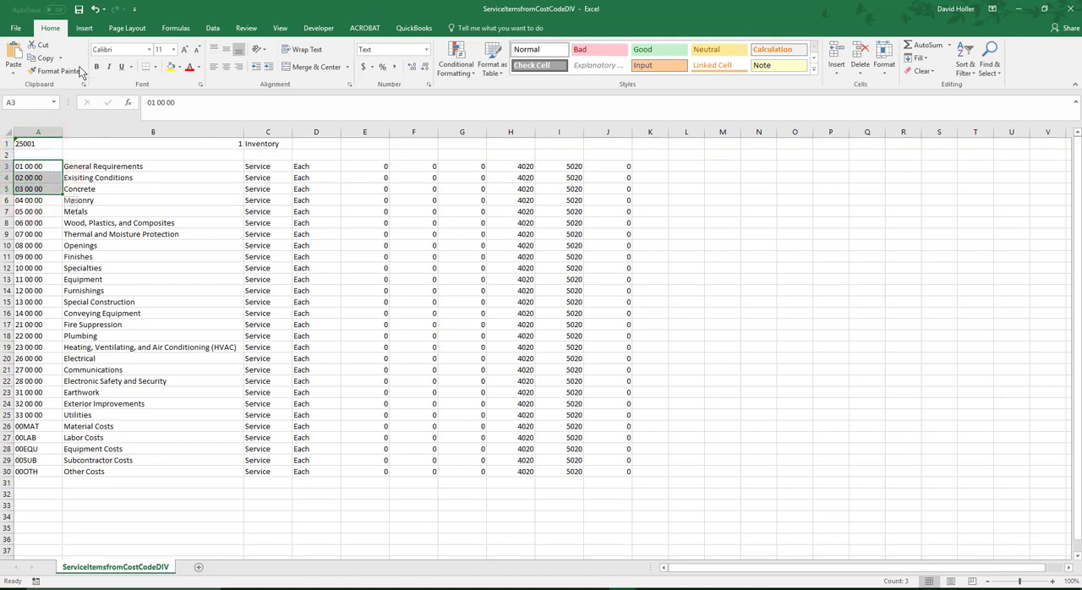
- Save the ServiceItemsfromCostCodeDIV CSV file under its existing name and close the workbook
{"action": "left_click", "coordinate": [21, 30]}
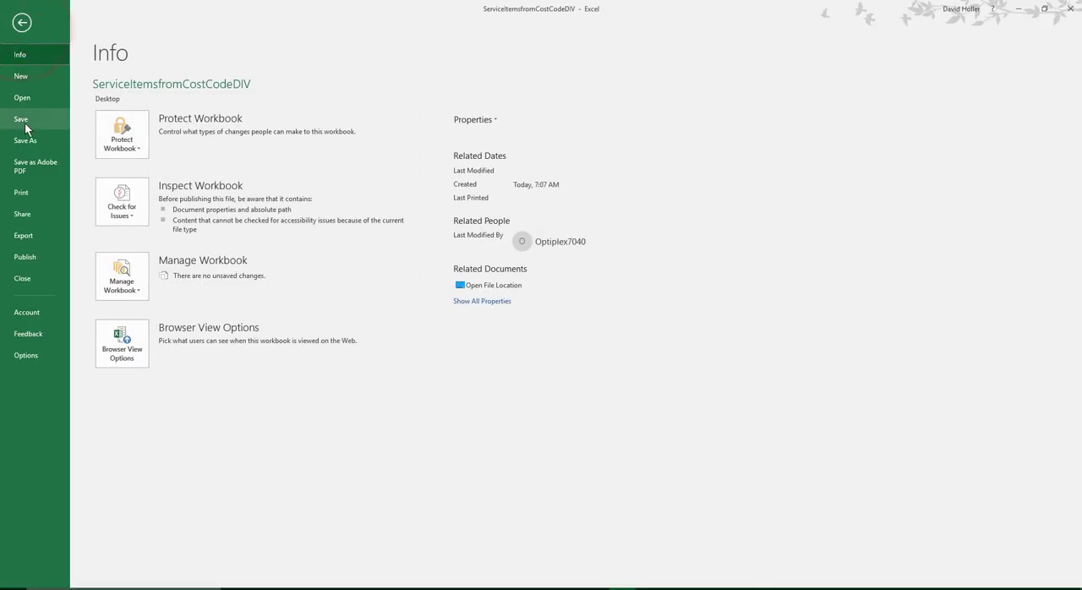
{"action": "left_click", "coordinate": [26, 141]}
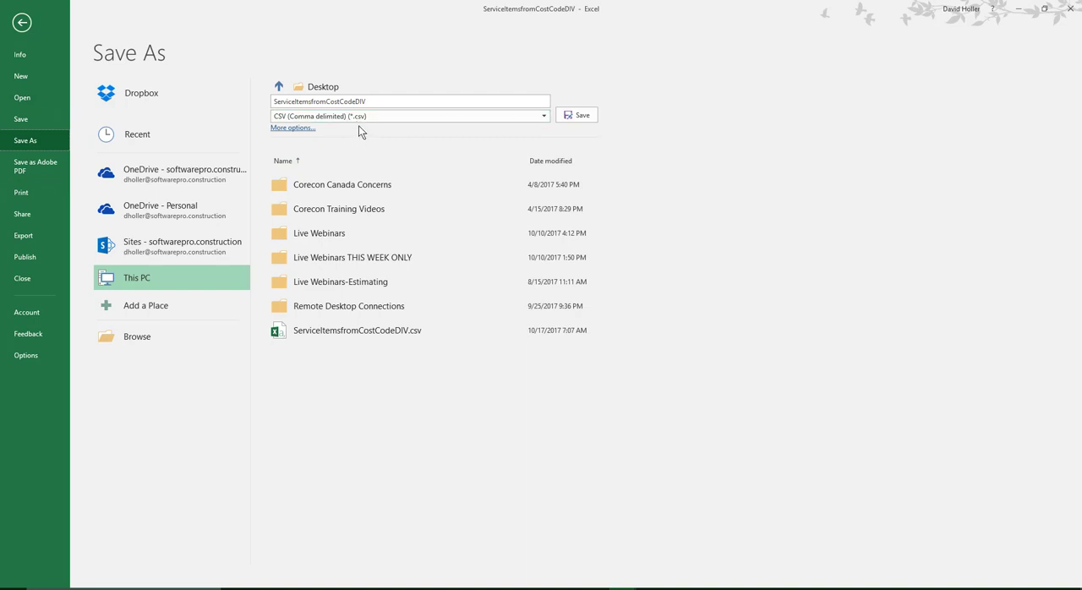
{"action": "left_click", "coordinate": [23, 121]}
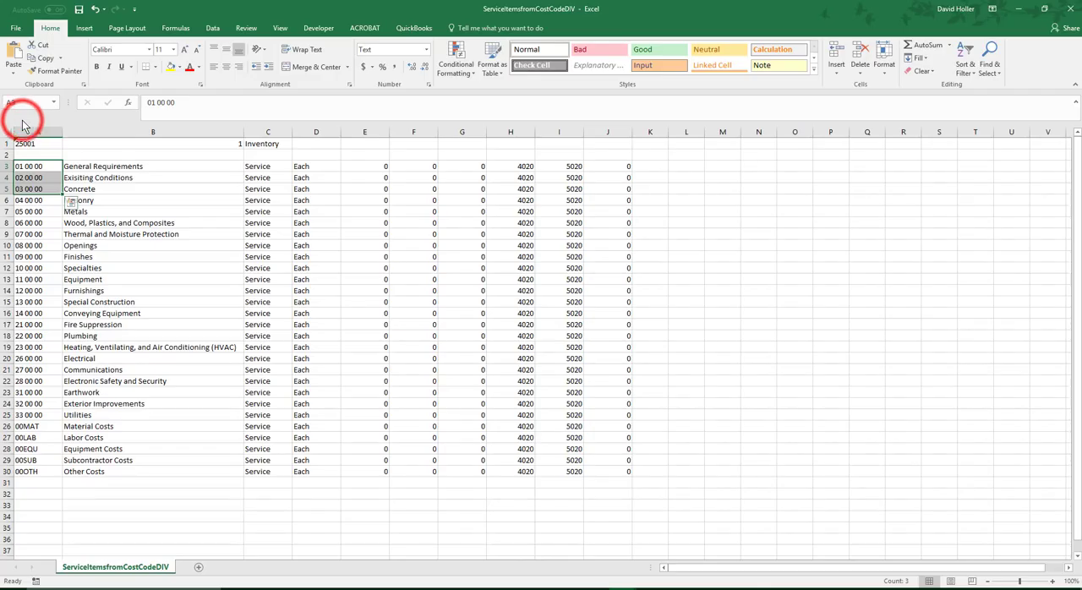
{"action": "left_click", "coordinate": [1070, 8]}
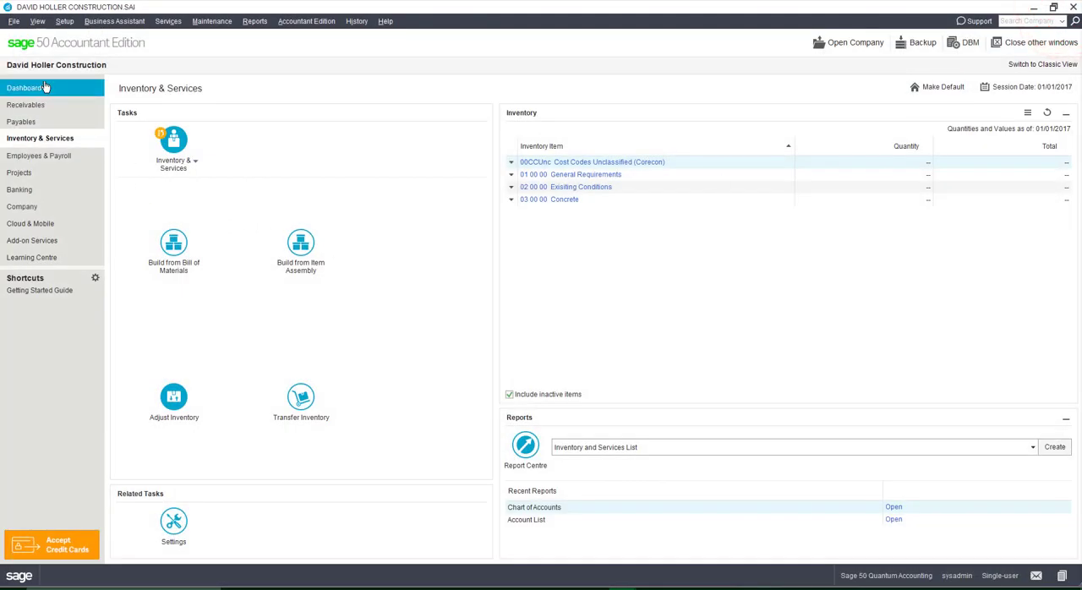
- Switch to Sage 50 and start a records import in Sage 50 import format, skipping the backup
{"action": "left_click", "coordinate": [13, 21]}
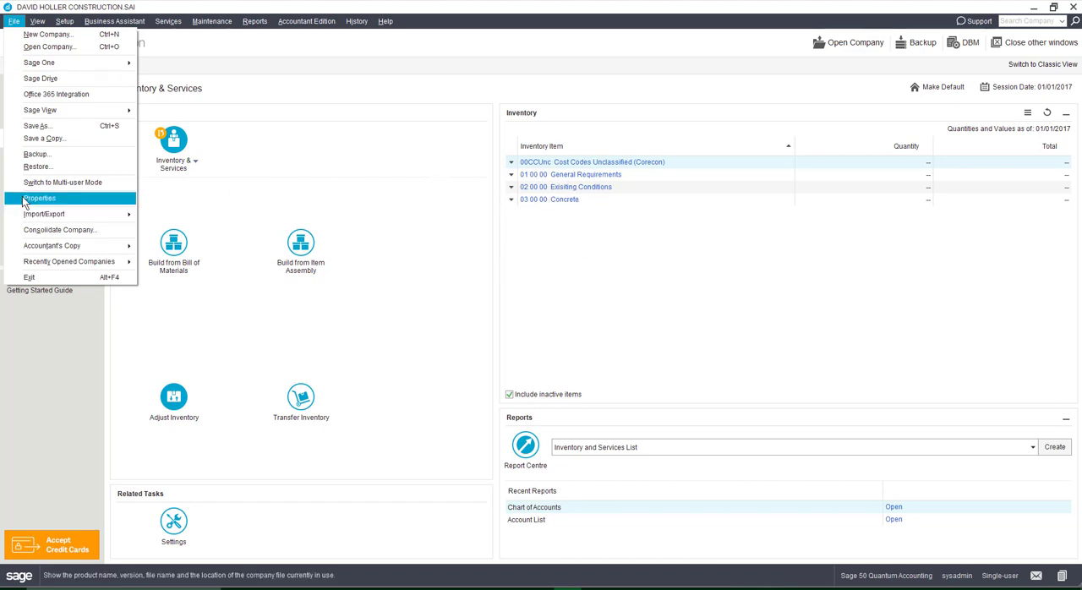
{"action": "mouse_move", "coordinate": [37, 22]}
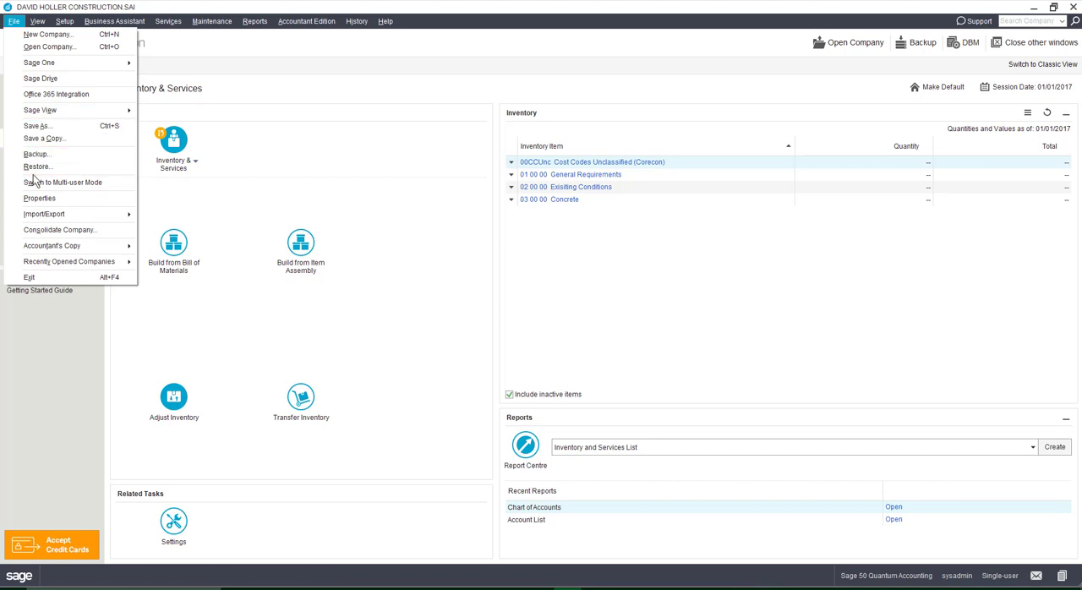
{"action": "mouse_move", "coordinate": [44, 221]}
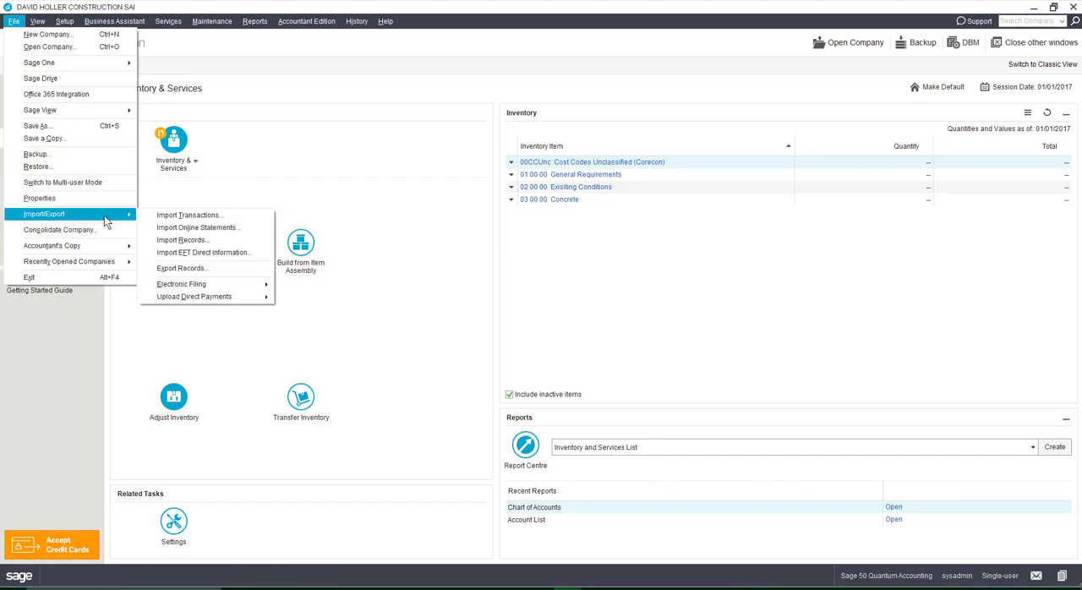
{"action": "left_click", "coordinate": [193, 241]}
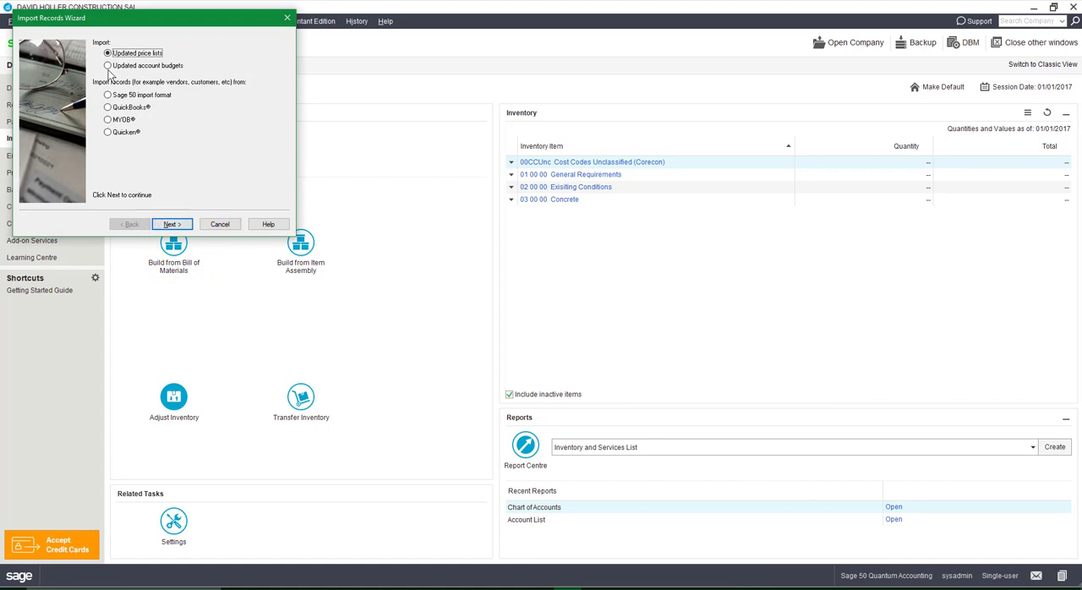
{"action": "left_click", "coordinate": [108, 95]}
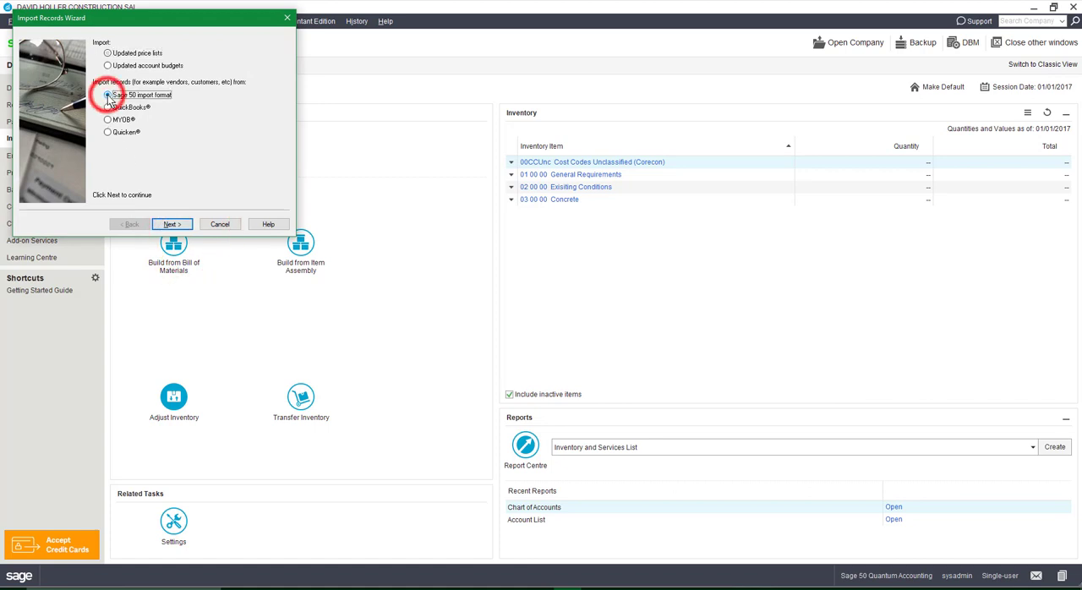
{"action": "left_click", "coordinate": [174, 225]}
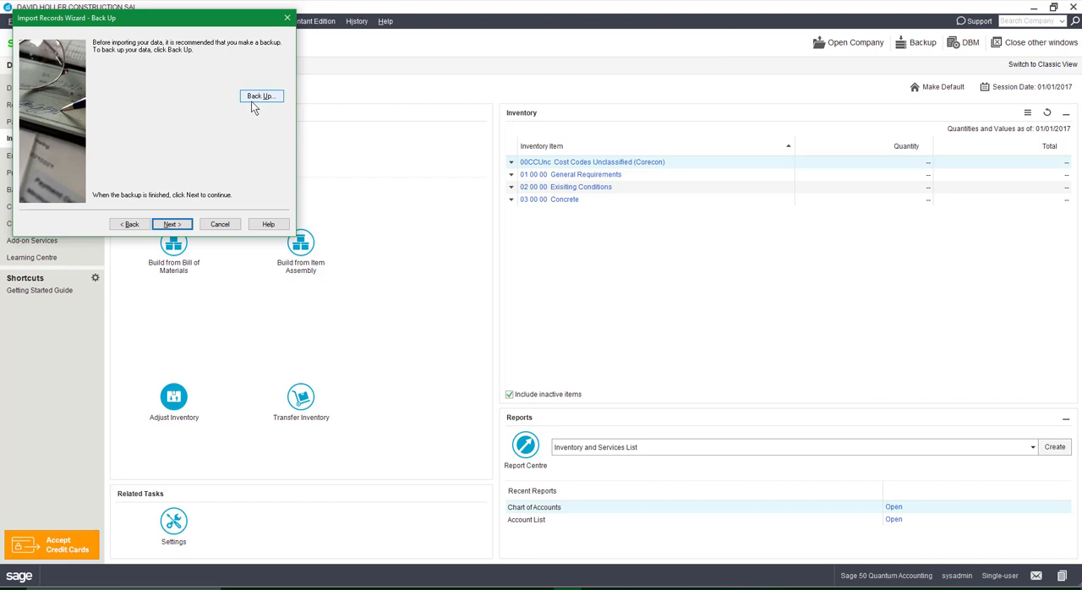
{"action": "left_click", "coordinate": [172, 224]}
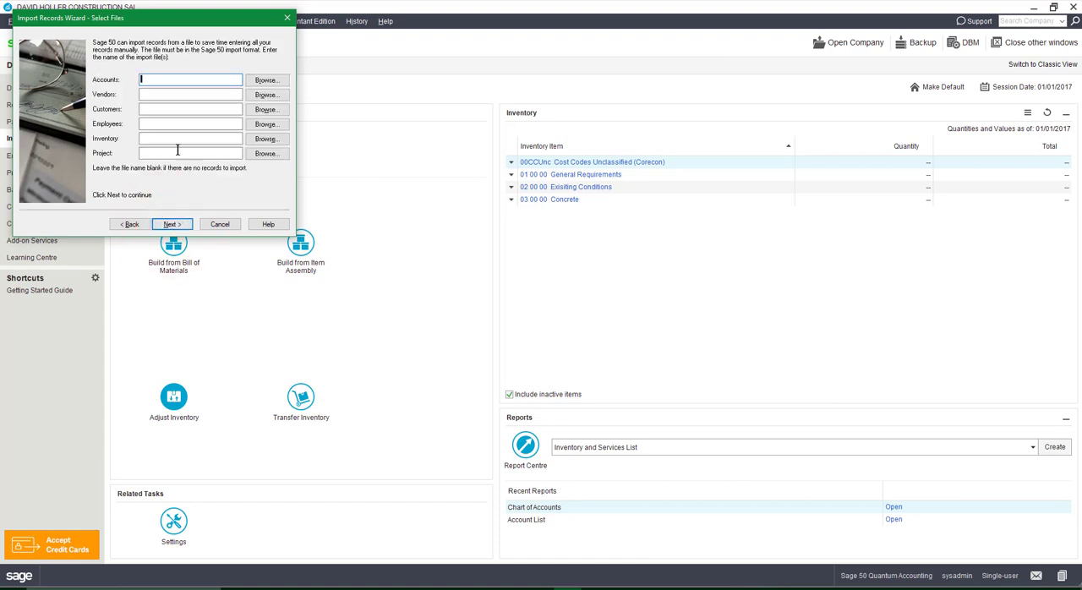
- Choose the ServiceItemsfromCostCodeDIV CSV file on the Desktop as the Inventory import file
{"action": "left_click", "coordinate": [152, 139]}
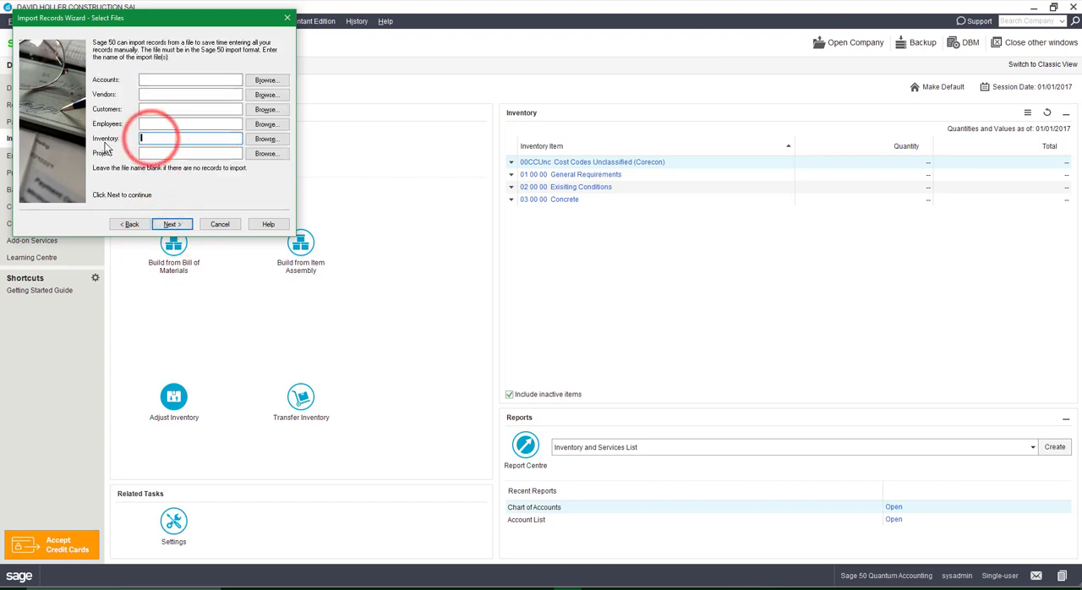
{"action": "left_click", "coordinate": [266, 138]}
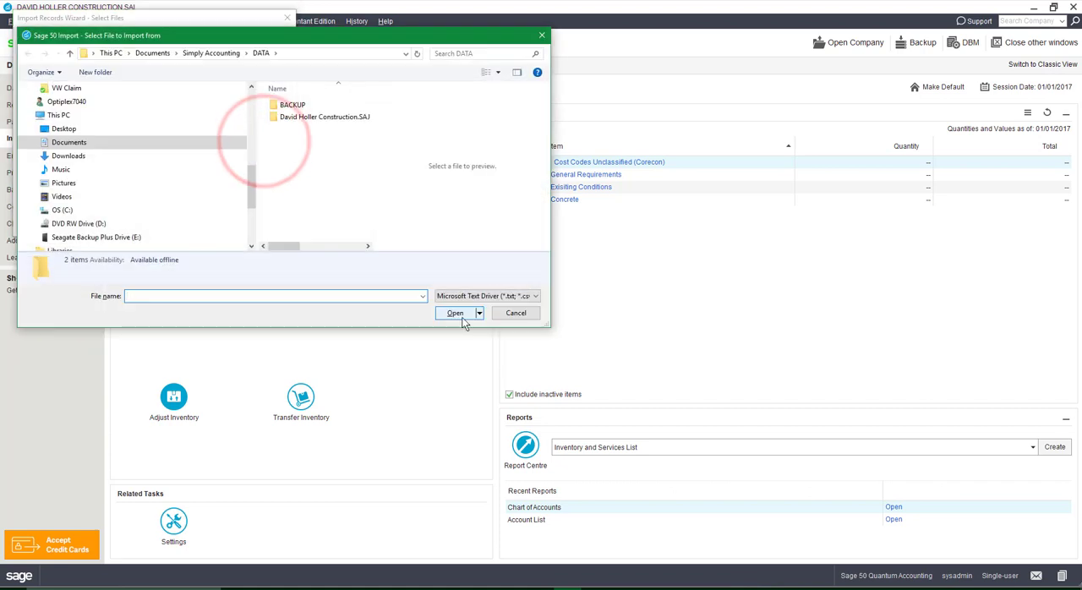
{"action": "left_click", "coordinate": [81, 131]}
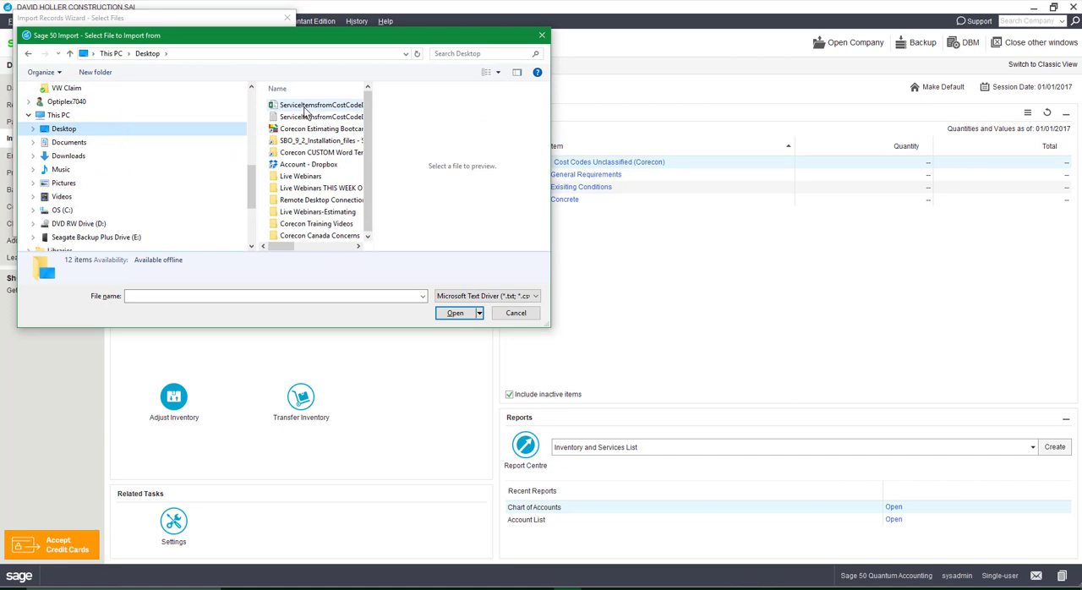
{"action": "left_click", "coordinate": [358, 109]}
{"action": "left_click", "coordinate": [460, 312]}
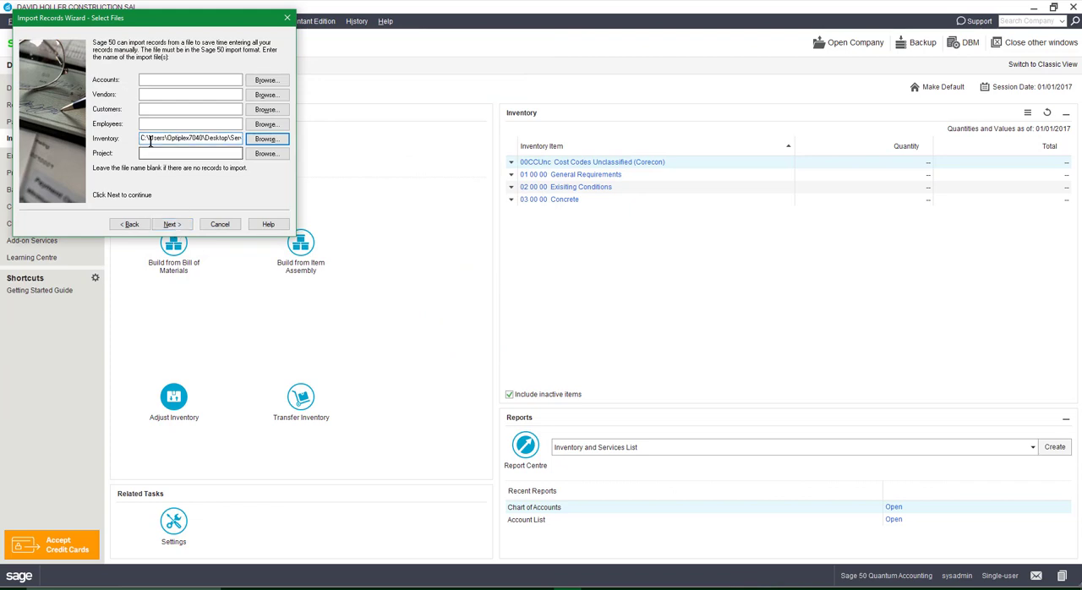
- Import the inventory records, close the import wizard and check the item list through to Utilities
{"action": "left_click", "coordinate": [172, 224]}
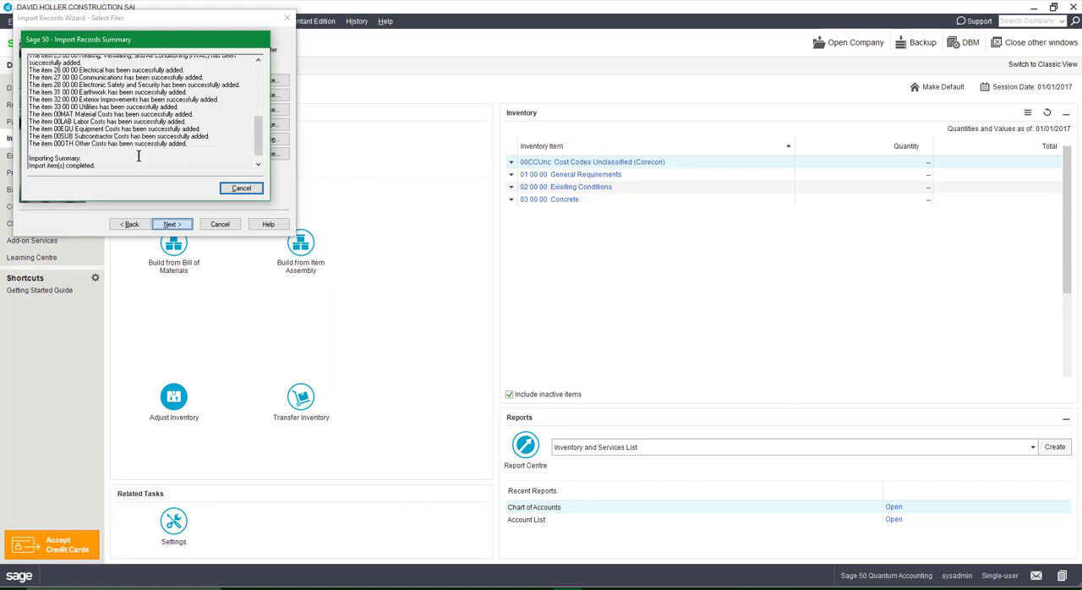
{"action": "left_click", "coordinate": [189, 189]}
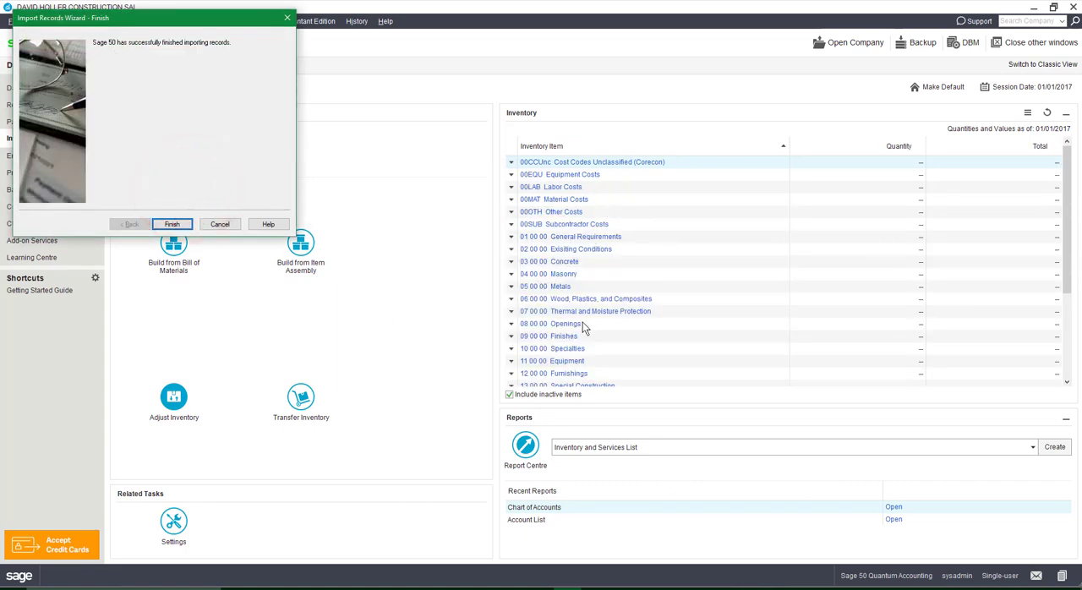
{"action": "left_click", "coordinate": [220, 225]}
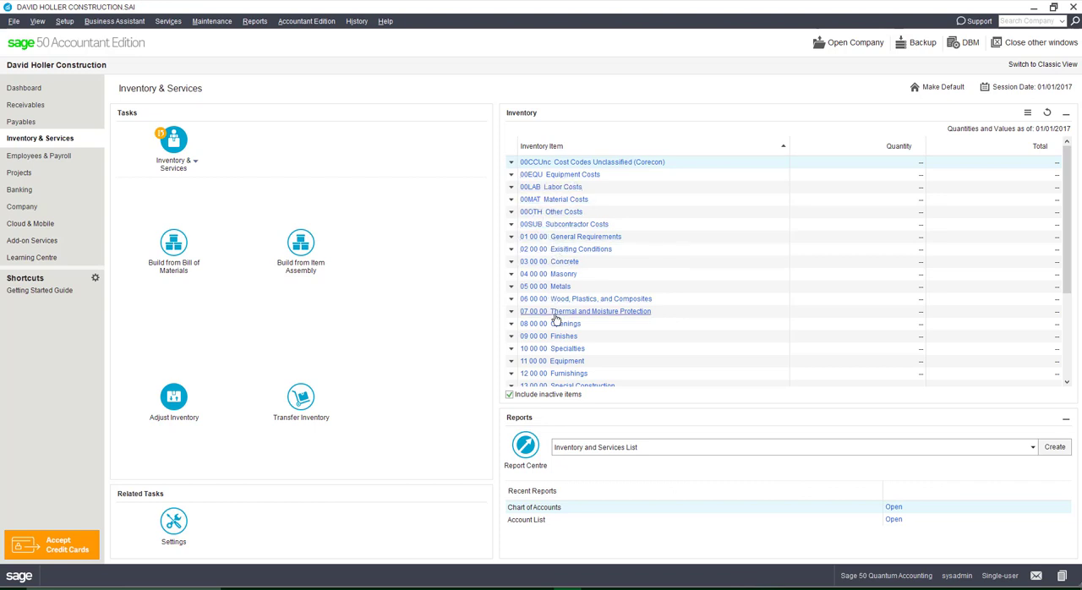
{"action": "scroll", "coordinate": [559, 373], "scroll_direction": "down", "scroll_amount": 3}
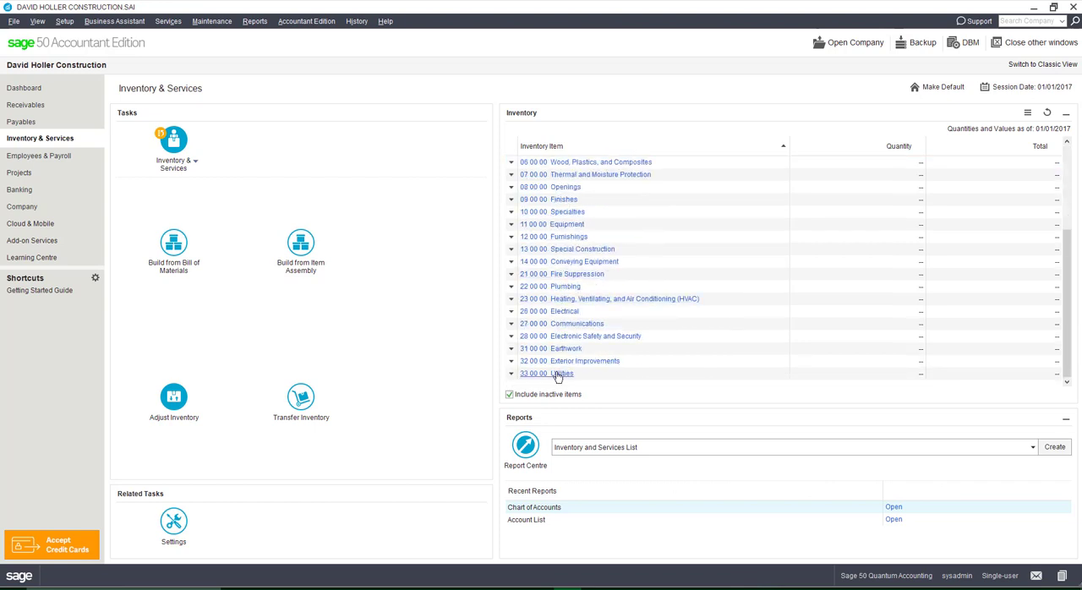
{"action": "scroll", "coordinate": [557, 377], "scroll_direction": "up", "scroll_amount": 3}
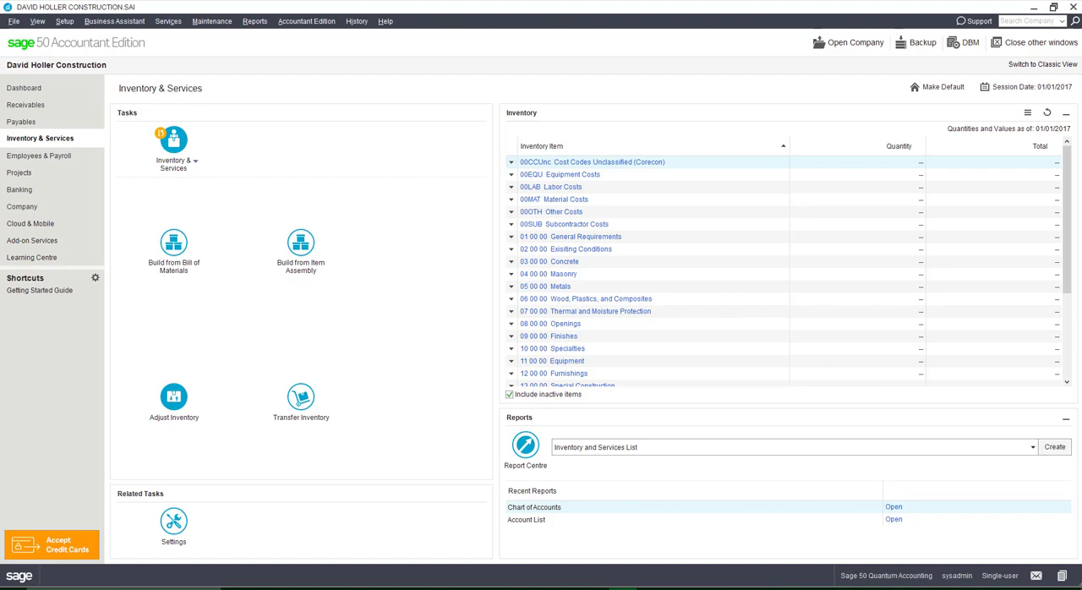
- Switch to the Corecon V8 online help in the browser and open the CoreconLink for Sage 50 Canada overview
{"action": "left_click", "coordinate": [448, 587]}
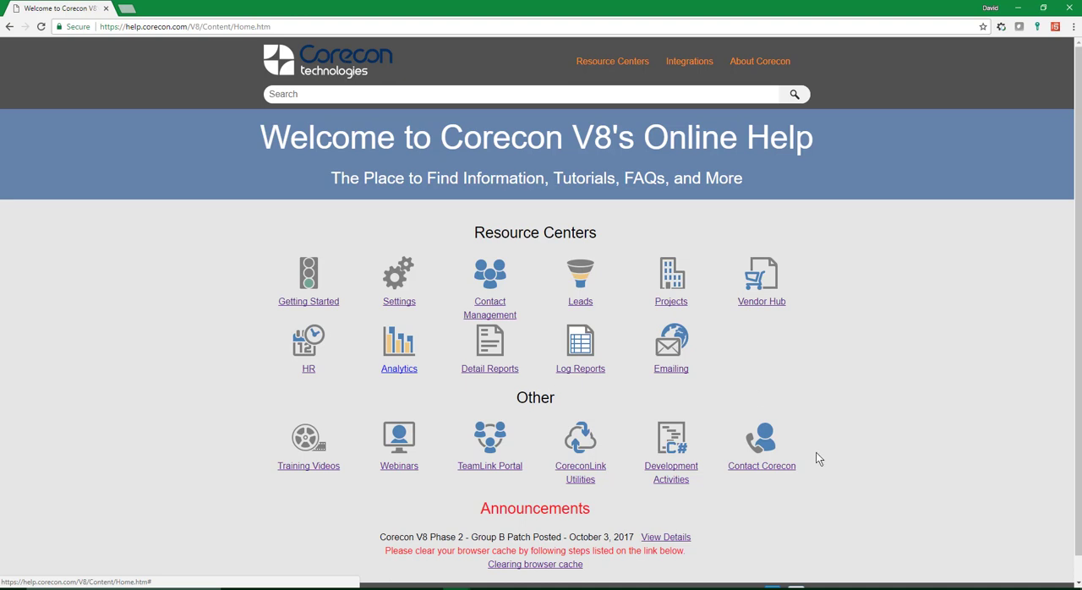
{"action": "left_click", "coordinate": [585, 476]}
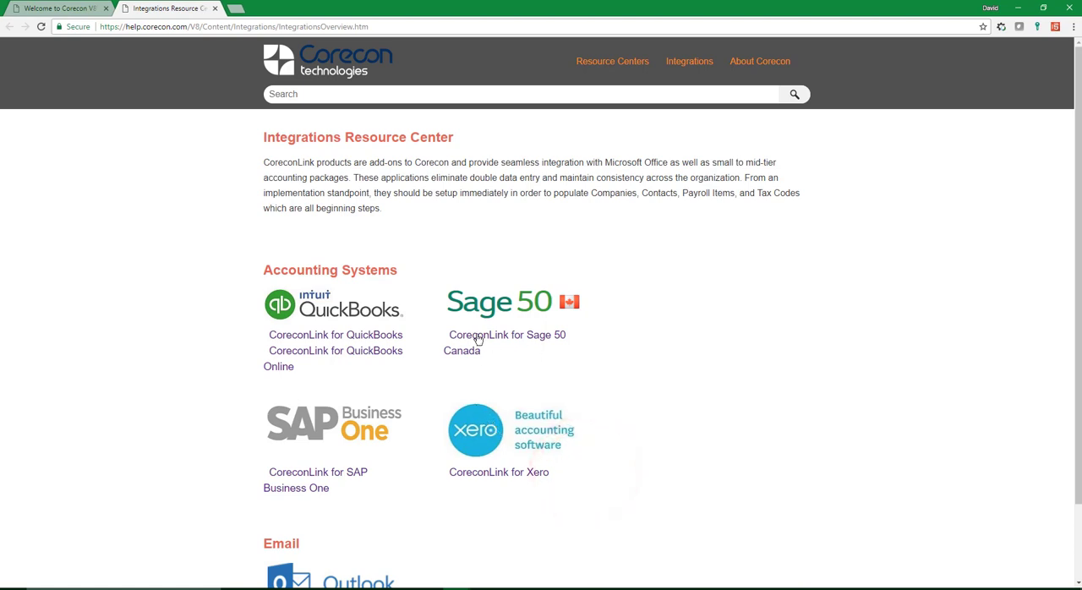
{"action": "left_click", "coordinate": [475, 336]}
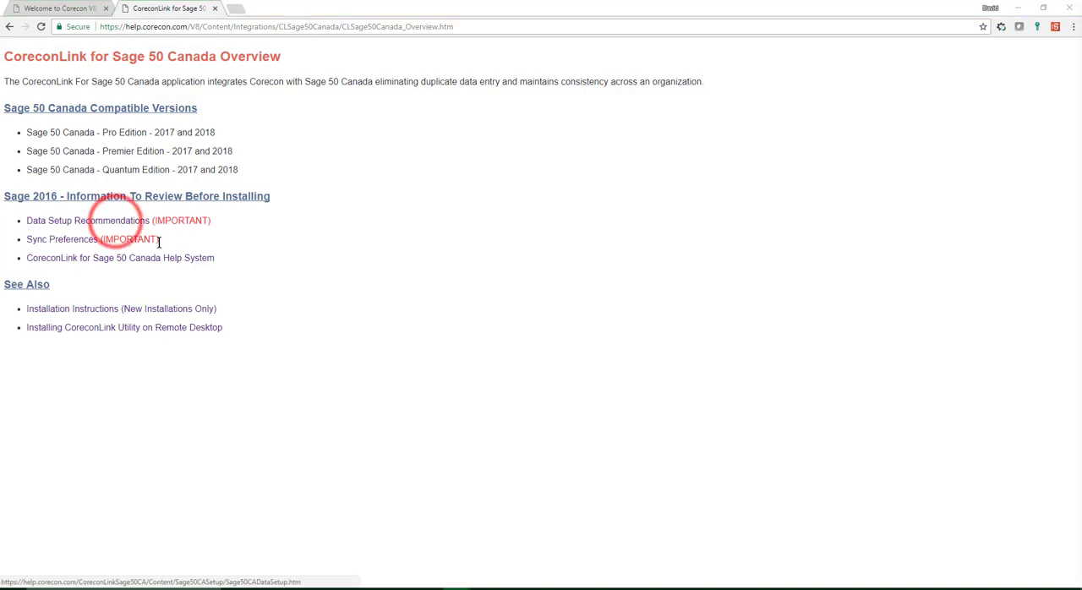
- Review the Data Setup Recommendations page from start to end and return to the CoreconLink for Sage 50 Canada overview
{"action": "left_click_drag", "start_coordinate": [1081, 85], "coordinate": [364, 12]}
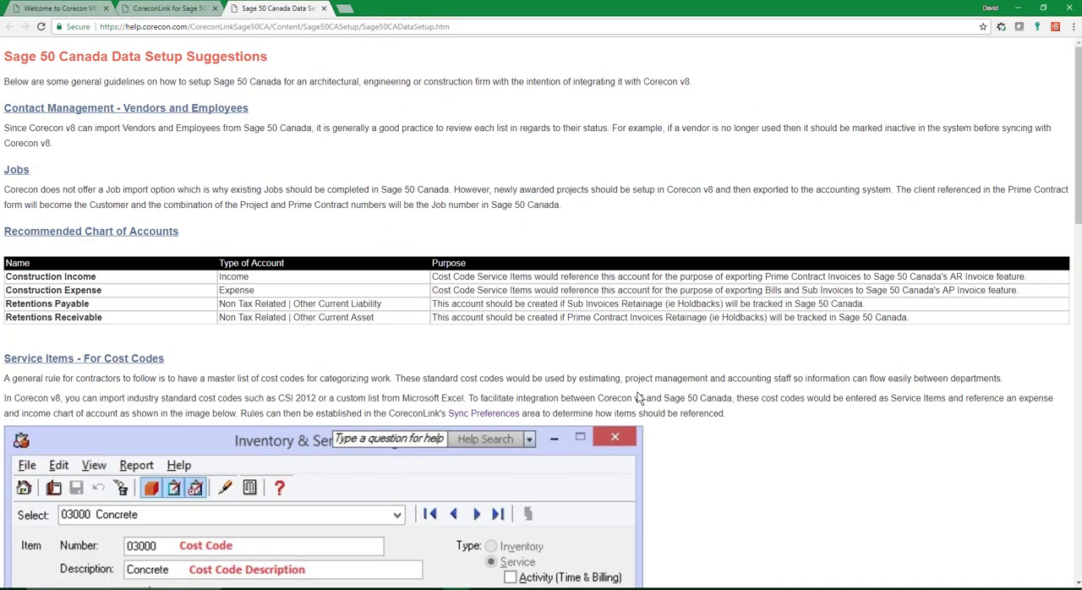
{"action": "scroll", "coordinate": [638, 391], "scroll_direction": "down", "scroll_amount": 15}
{"action": "scroll", "coordinate": [643, 391], "scroll_direction": "down", "scroll_amount": 2}
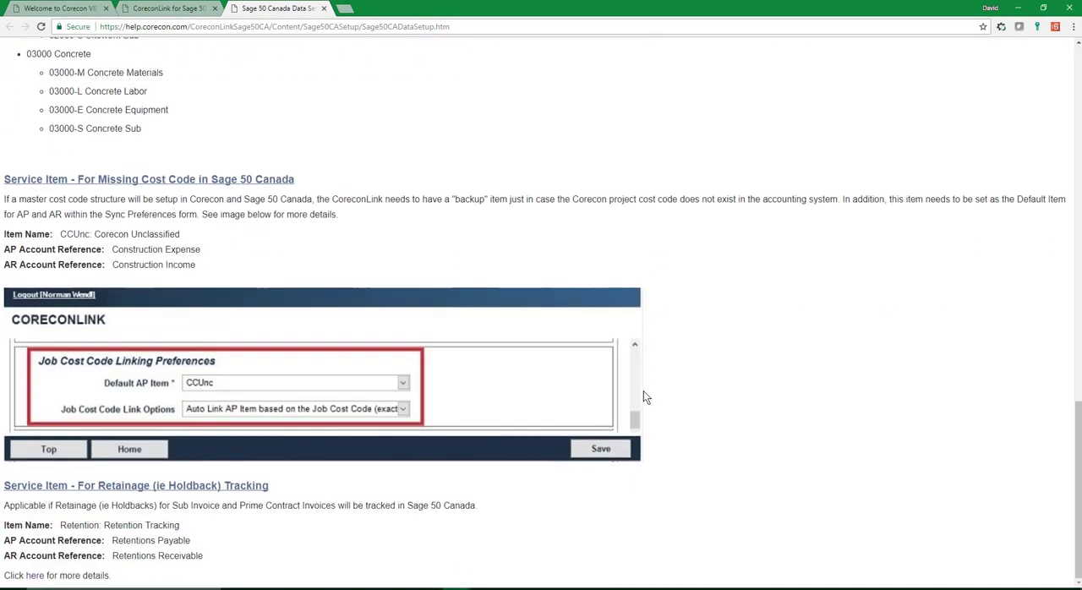
{"action": "scroll", "coordinate": [645, 400], "scroll_direction": "up", "scroll_amount": 2}
{"action": "scroll", "coordinate": [645, 401], "scroll_direction": "up", "scroll_amount": 15}
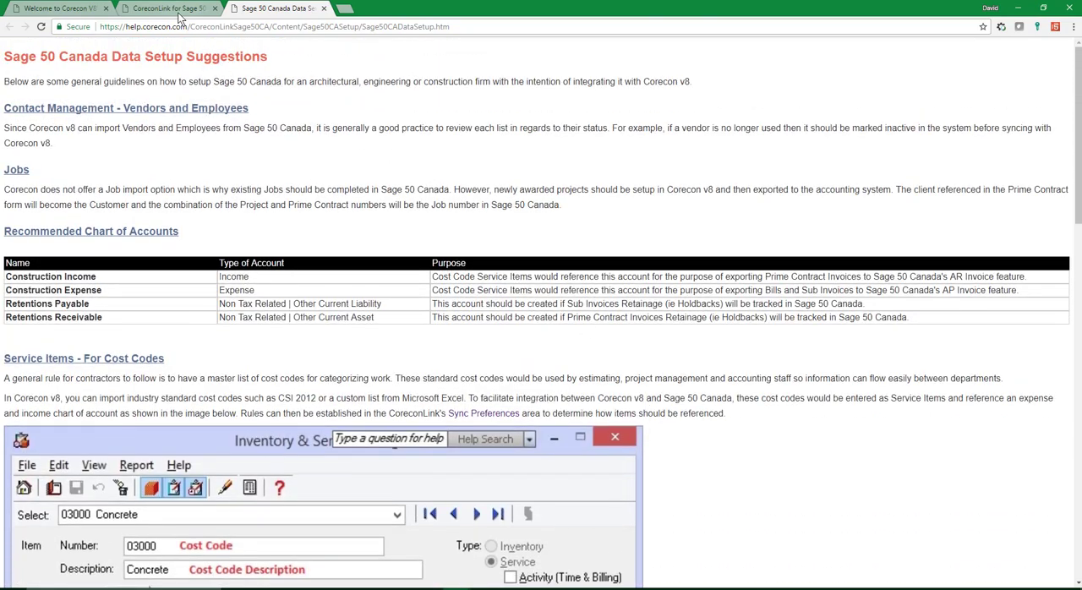
{"action": "left_click", "coordinate": [173, 9]}
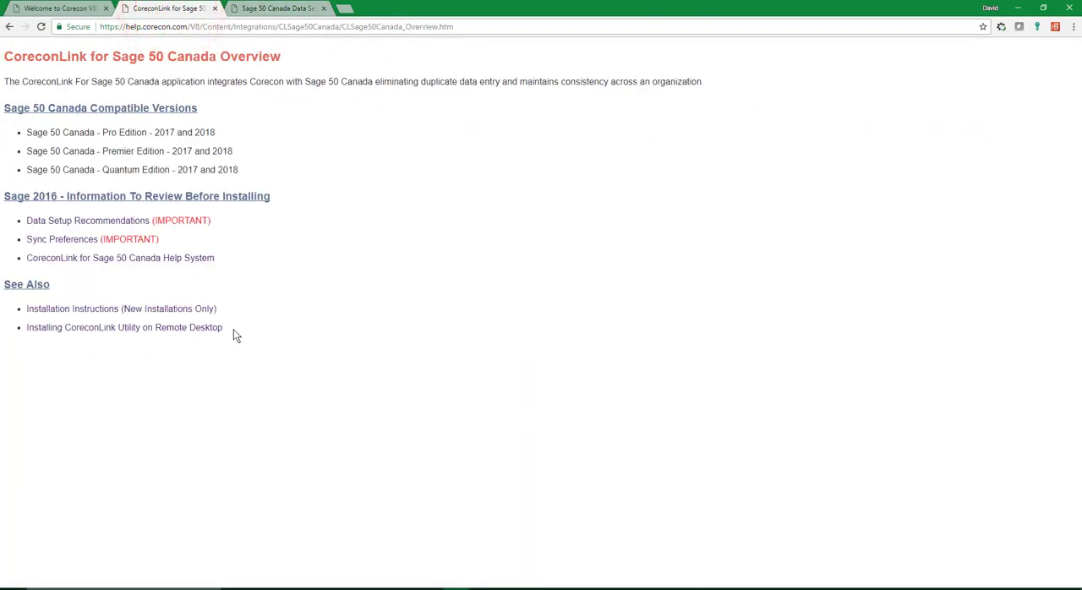